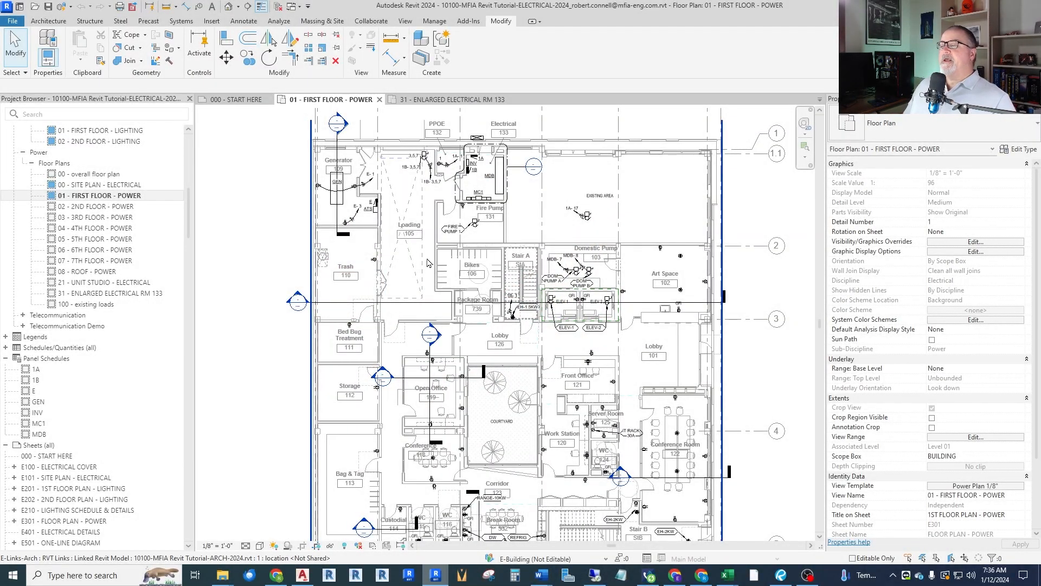
Draw an MEP Hidden detail line from panel 1B to the MDB in Electrical room 133
scroll(477, 142, "up", 3)
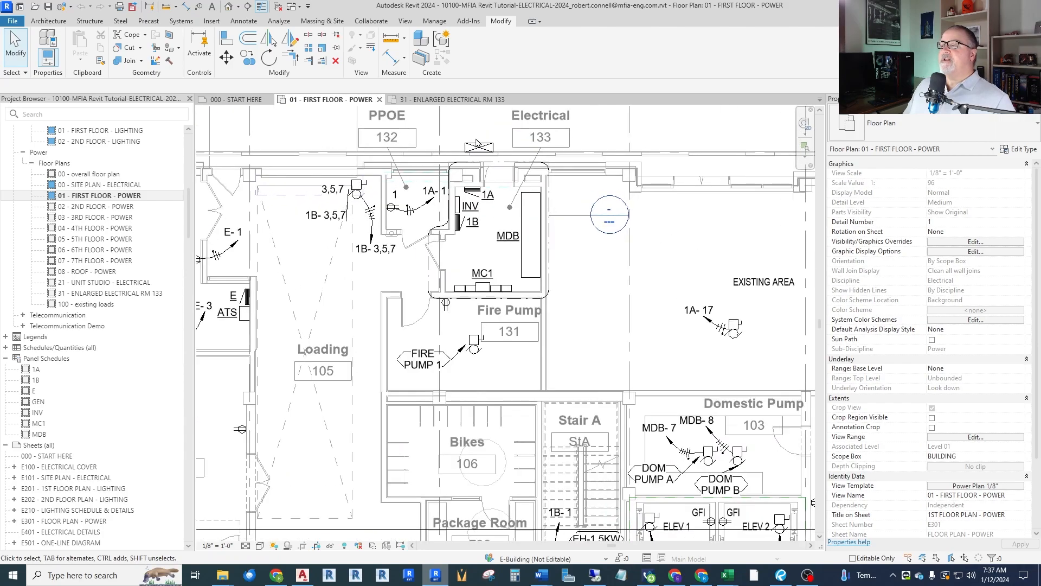
scroll(486, 137, "up", 2)
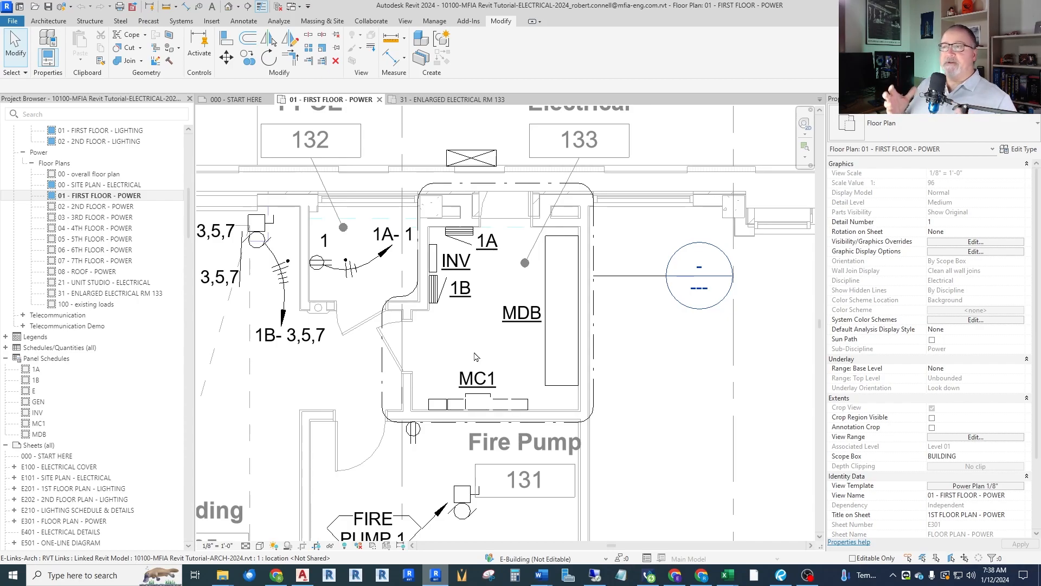
scroll(443, 301, "up", 2)
scroll(510, 309, "down", 2)
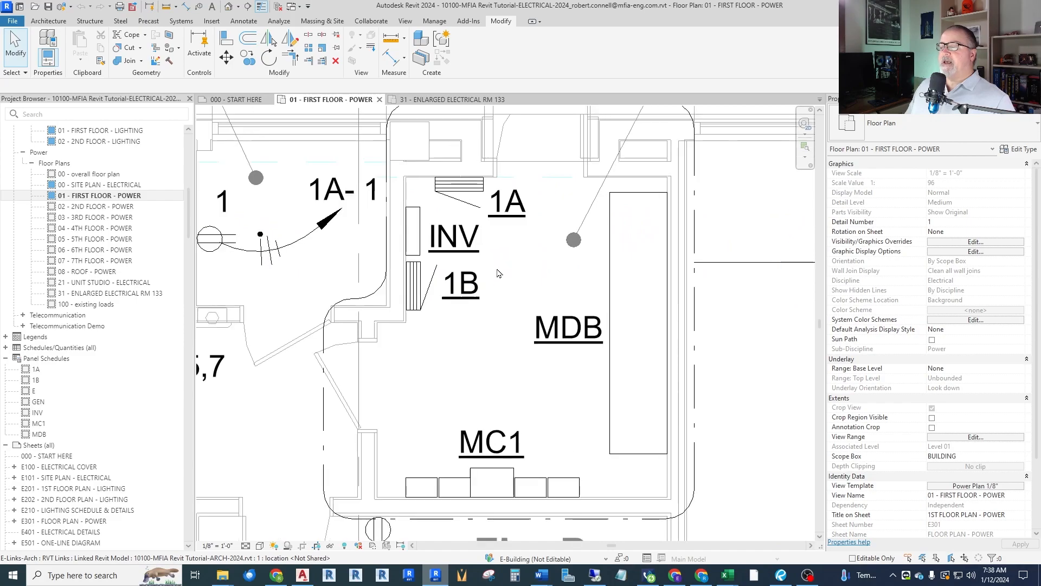
scroll(518, 272, "up", 4)
key("d")
key("l")
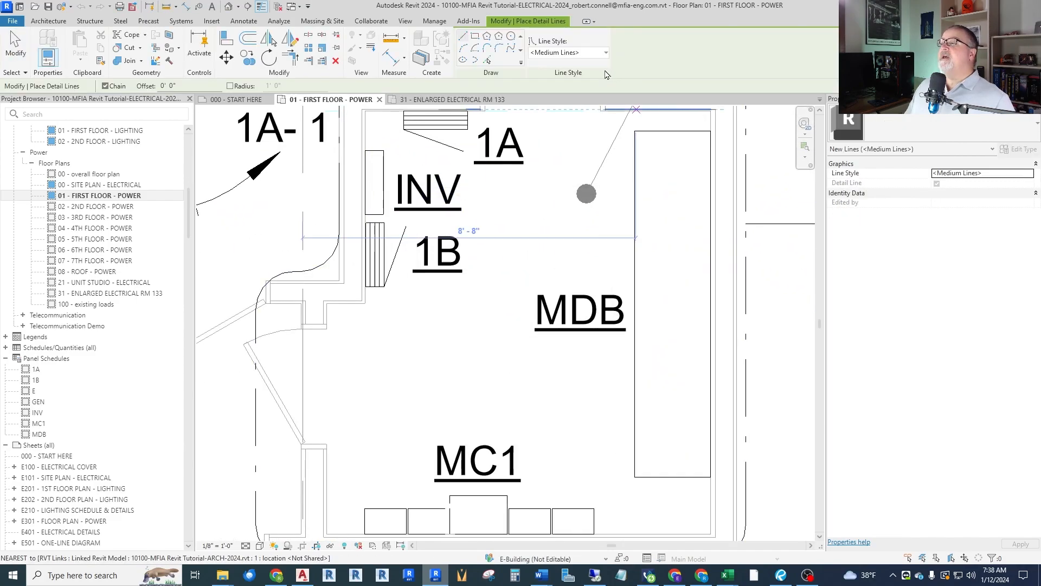
left_click(568, 52)
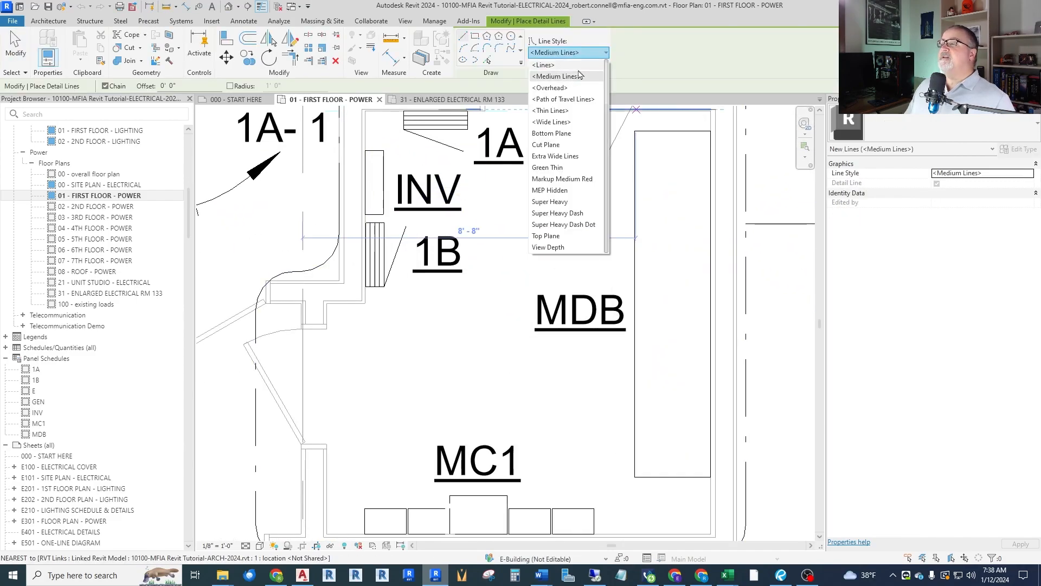
left_click(550, 191)
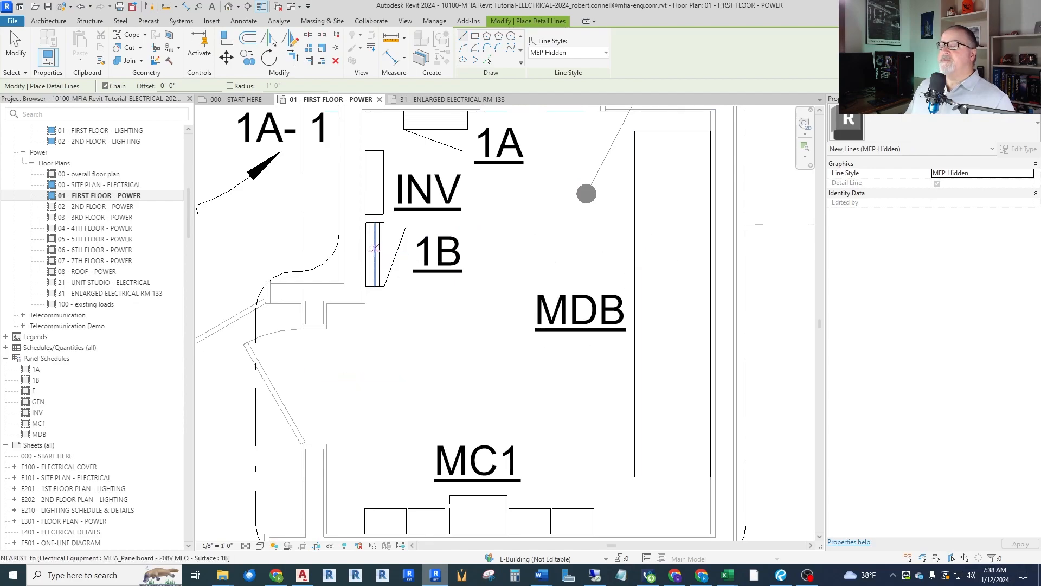
left_click(671, 266)
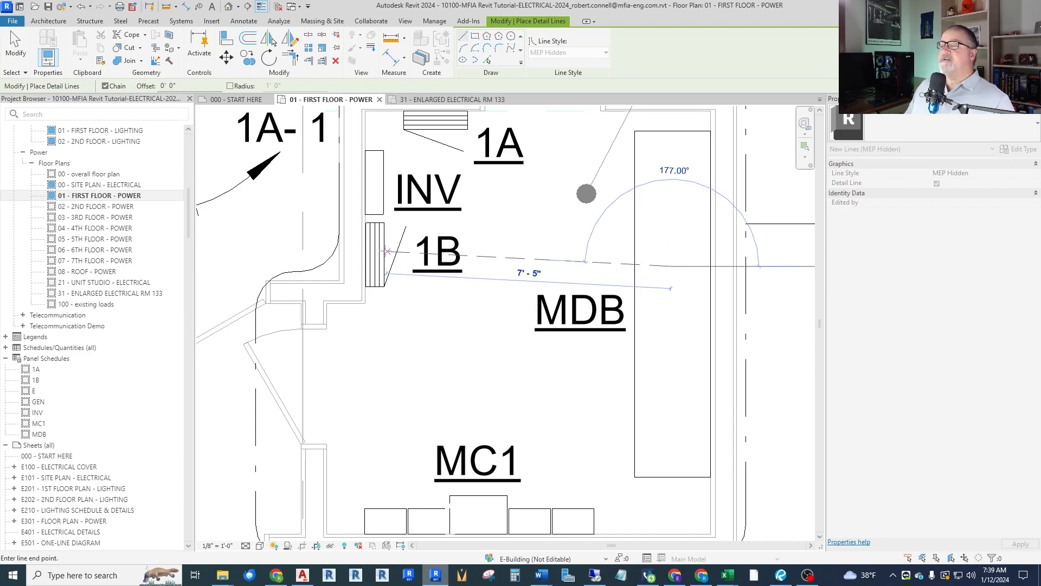
key("Escape")
key("Escape")
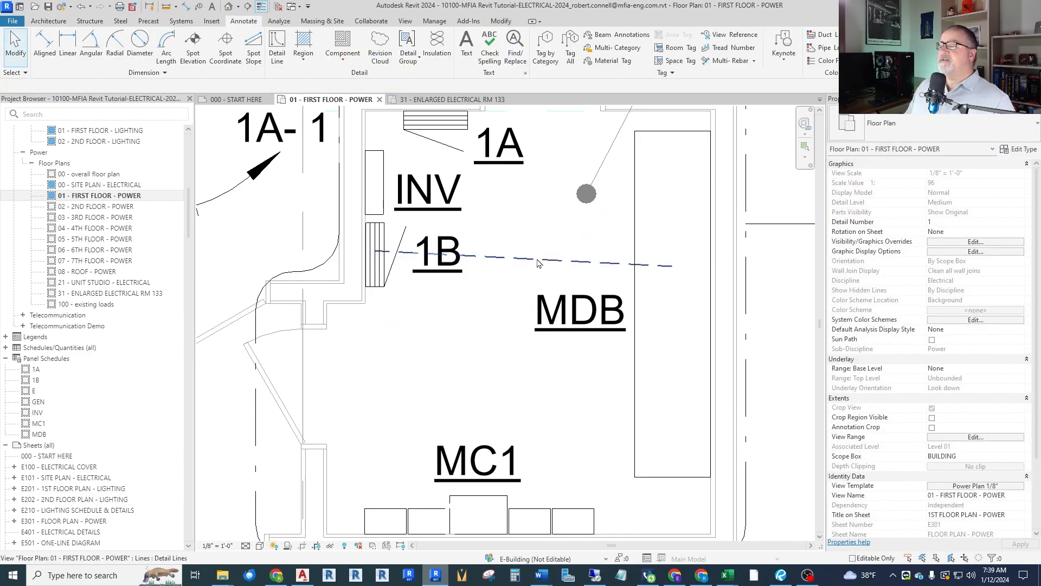
Draw a straight MEP Hidden detail line from the MDB across the Loading area to the ATS
scroll(520, 277, "down", 2)
scroll(519, 278, "up", 2)
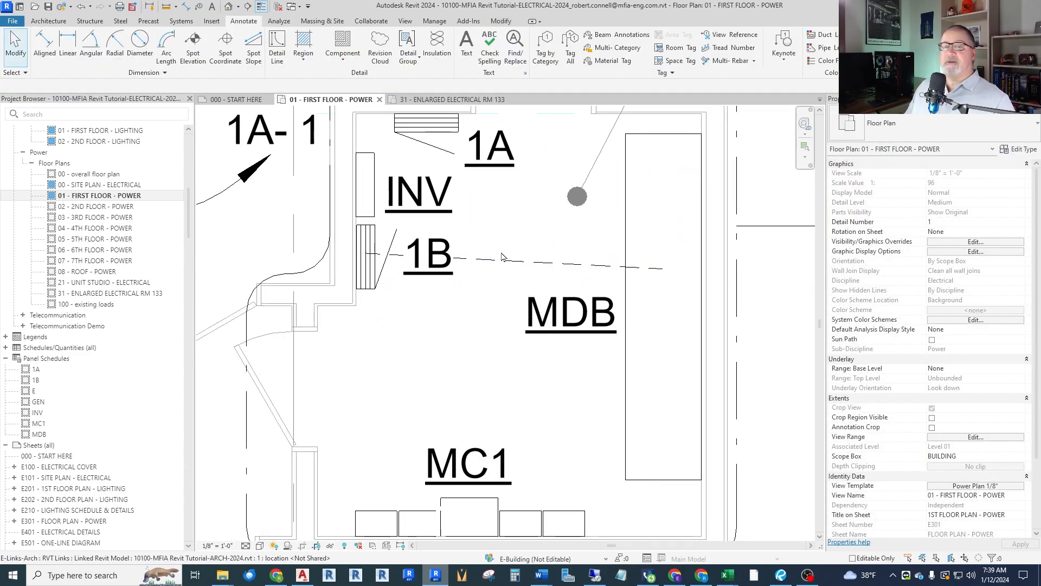
scroll(459, 261, "down", 2)
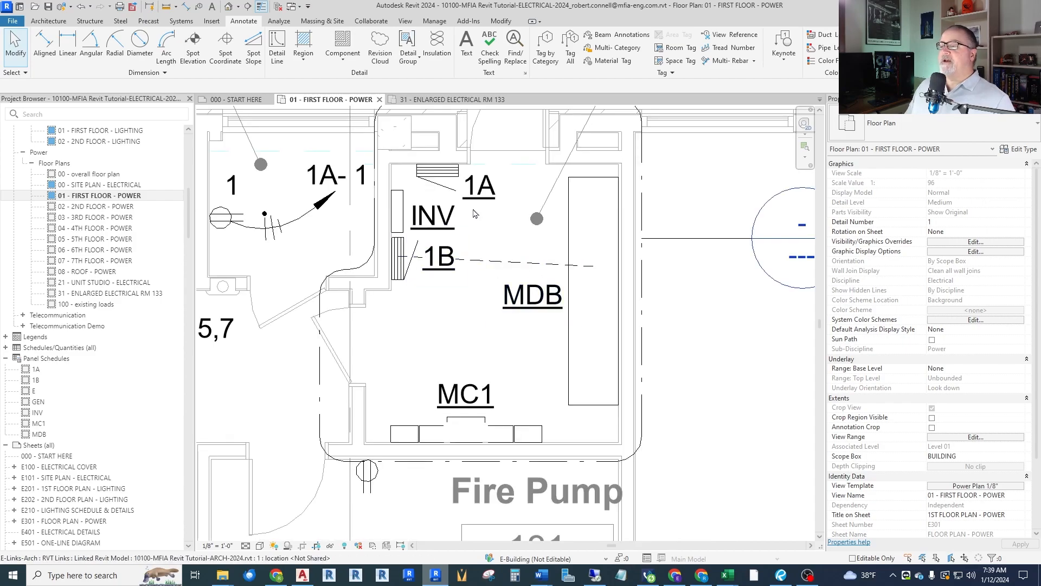
left_click(277, 49)
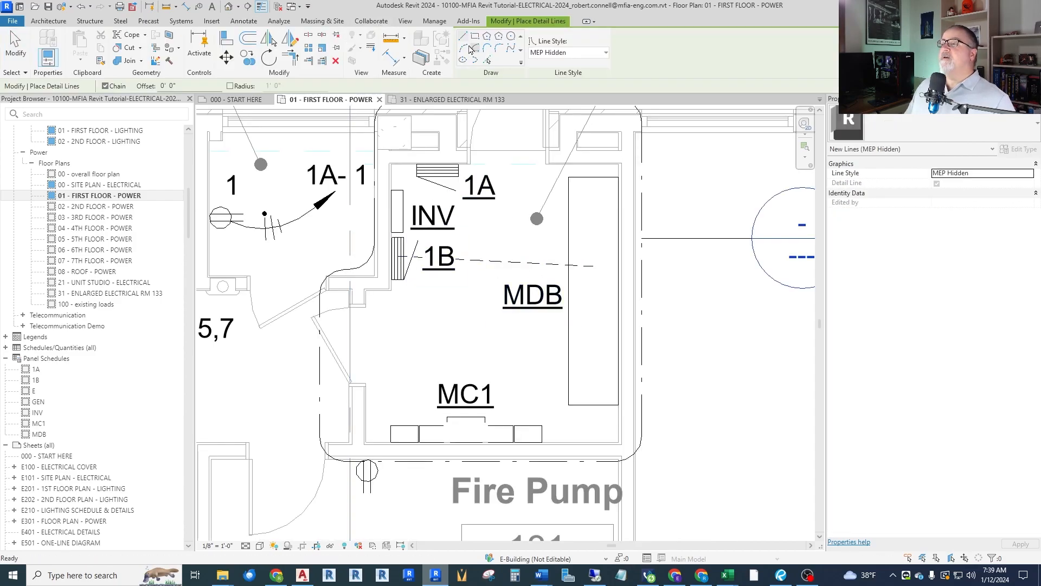
scroll(727, 238, "down", 3)
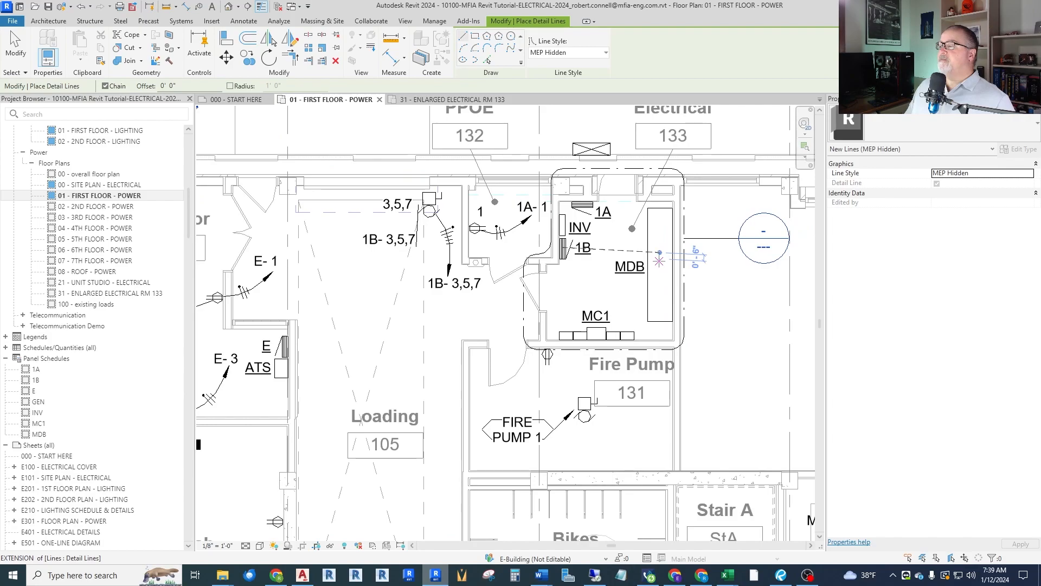
left_click(660, 251)
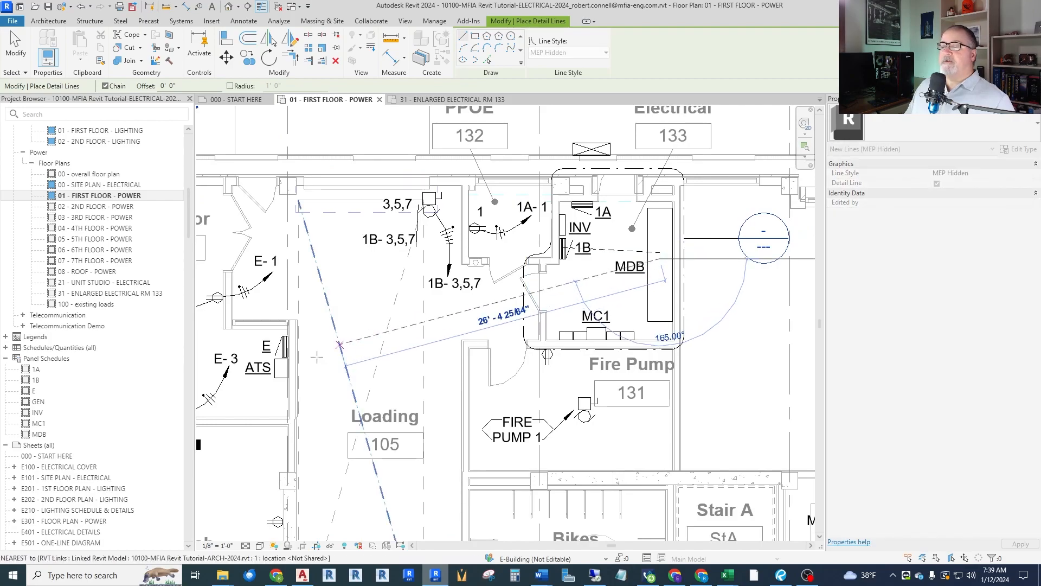
scroll(280, 383, "up", 3)
scroll(276, 382, "up", 1)
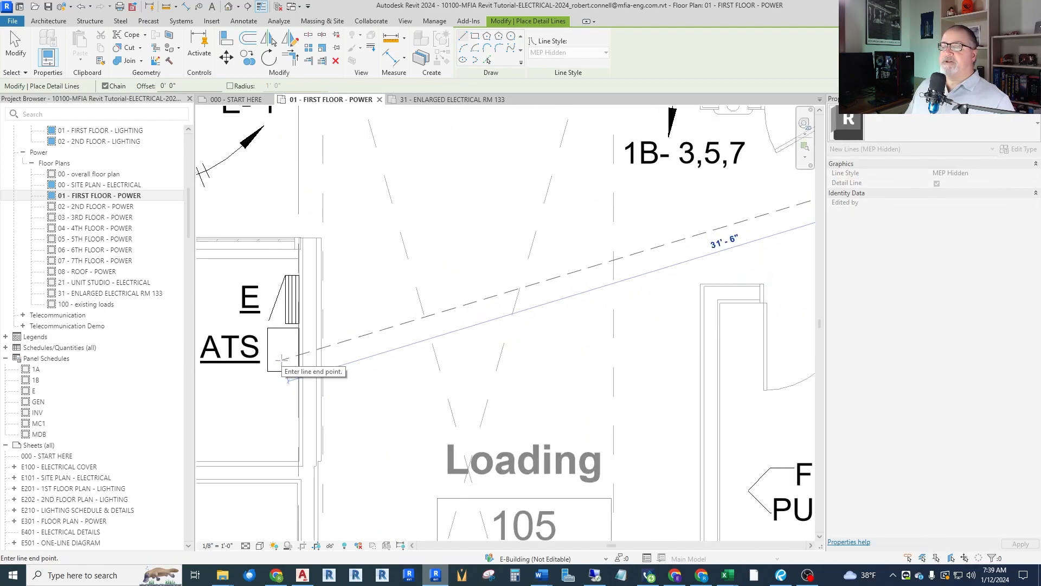
left_click(282, 358)
key("Escape")
key("Escape")
scroll(276, 363, "down", 3)
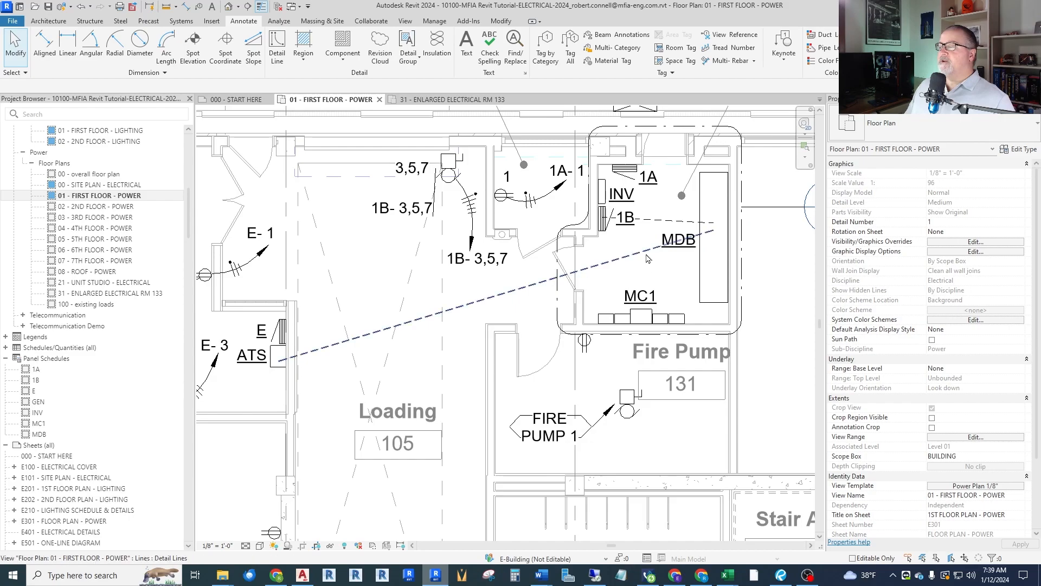
Draw a two-segment MEP Hidden detail line from the MDB, horizontally about 21'-4" into the Loading area, and diagonally to the ATS
key("d")
key("l")
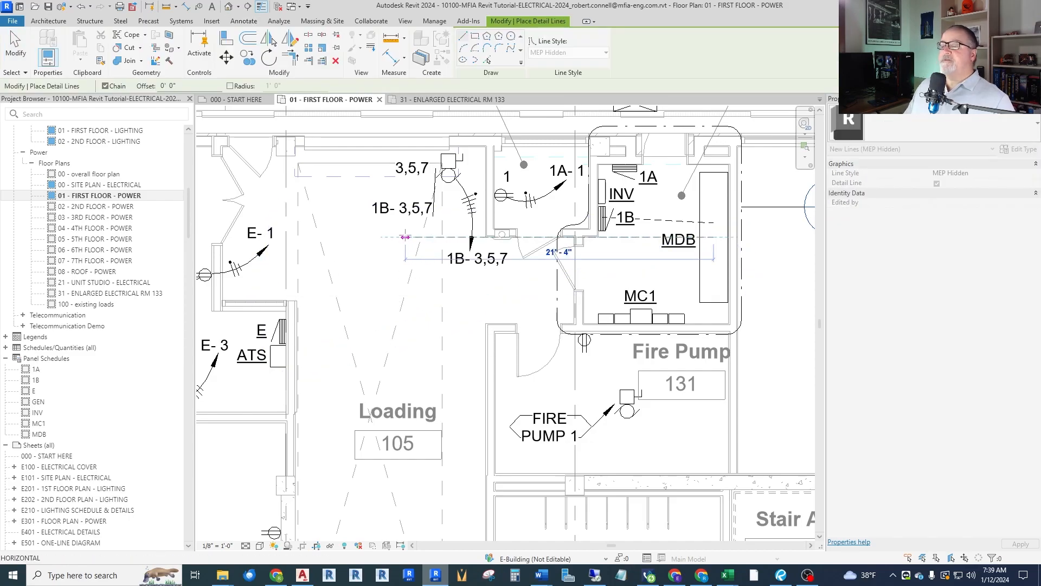
left_click(406, 237)
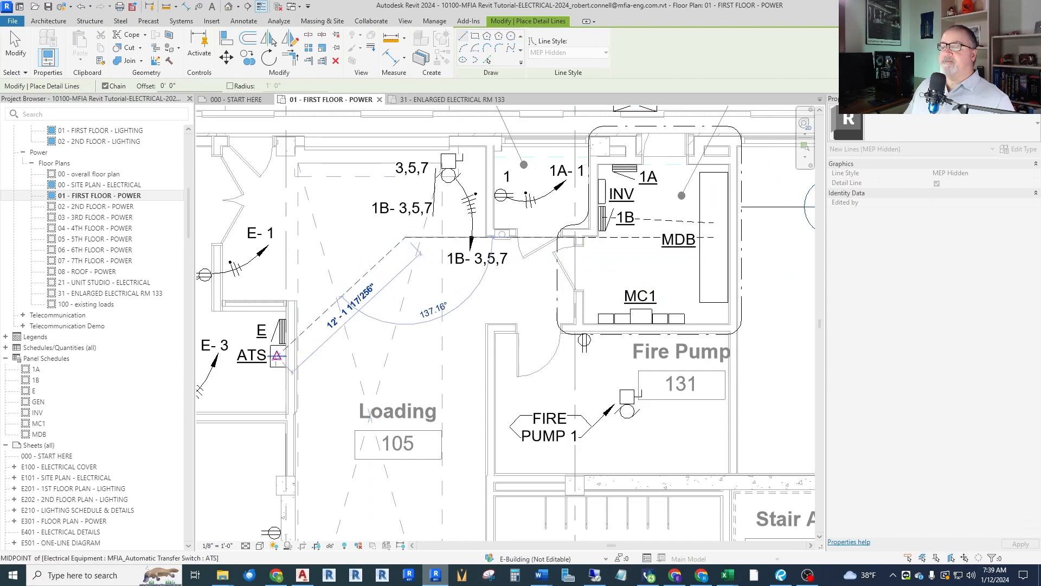
left_click(281, 357)
key("Escape")
key("Escape")
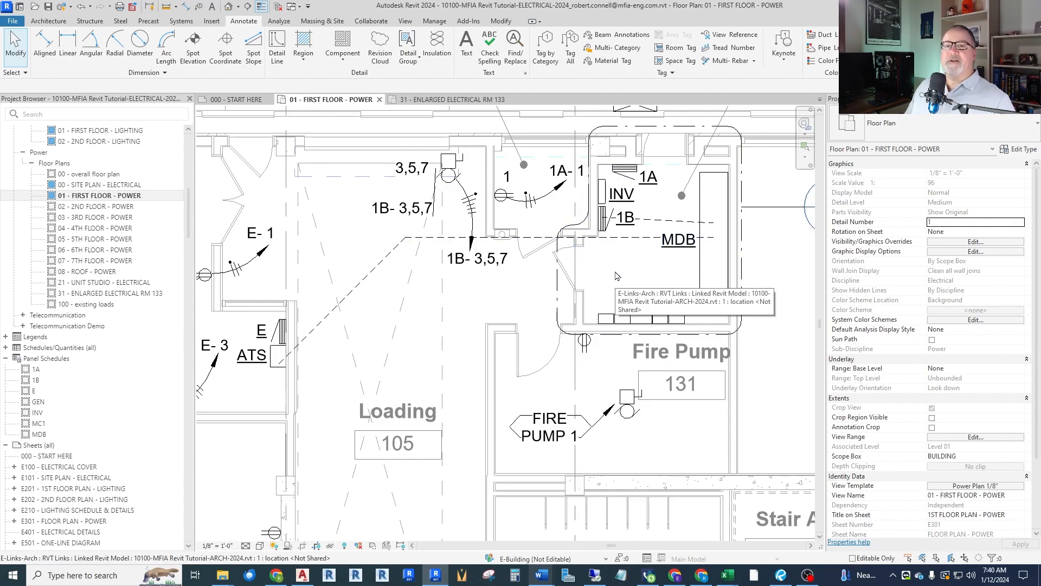
Cut a horizontal building section through Electrical room 133, from outside the door side to past the MDB, looking toward panel 1A
scroll(618, 271, "down", 1)
scroll(652, 234, "up", 2)
scroll(548, 301, "down", 2)
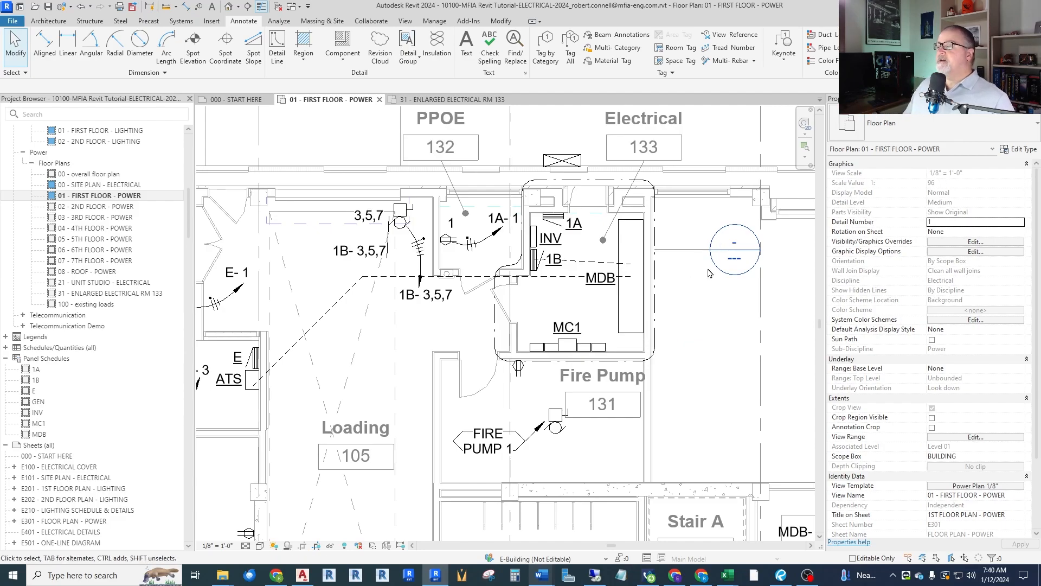
left_click(247, 8)
scroll(677, 247, "up", 2)
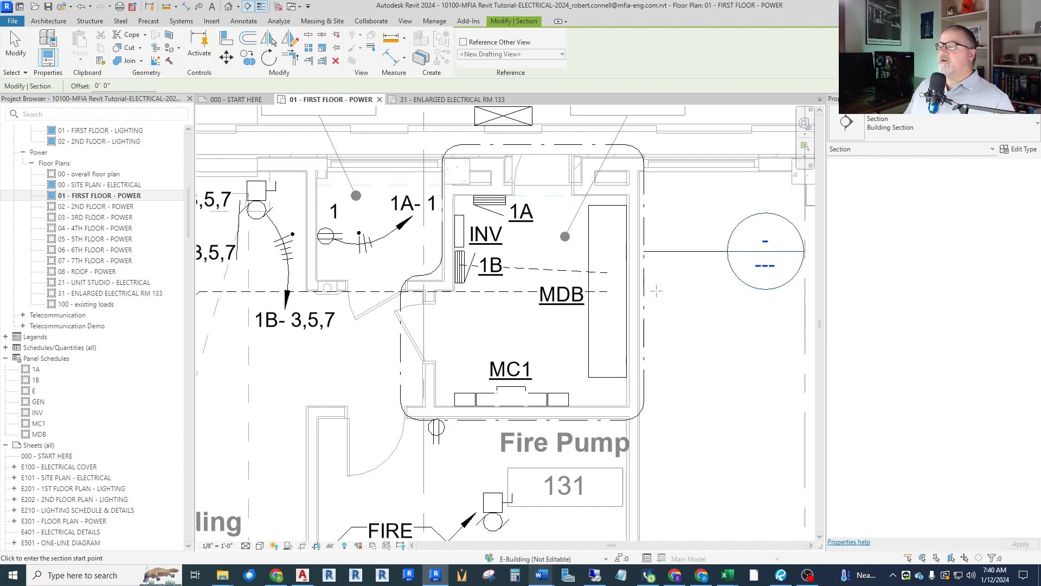
left_click(344, 285)
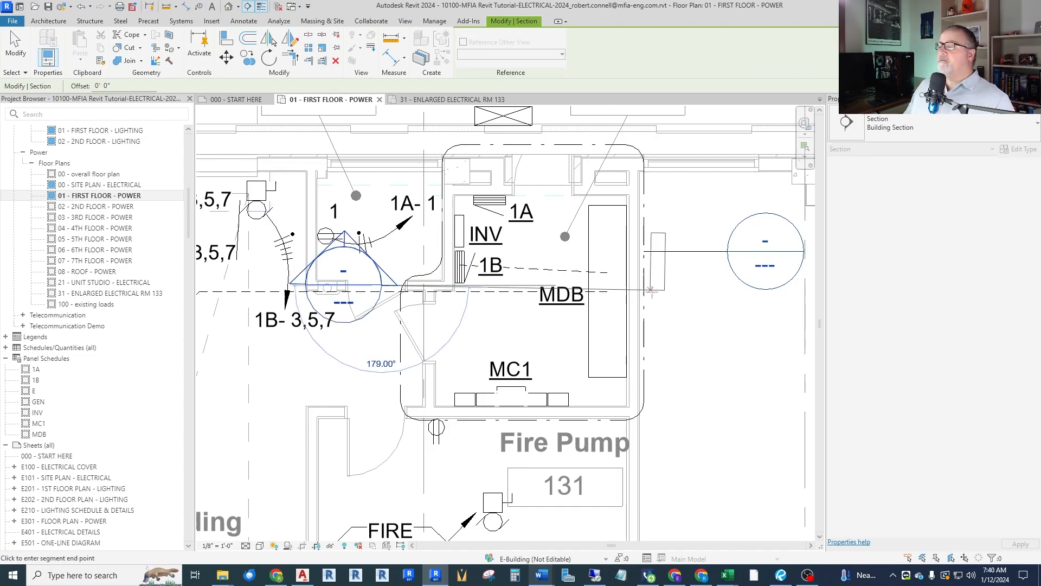
left_click(675, 285)
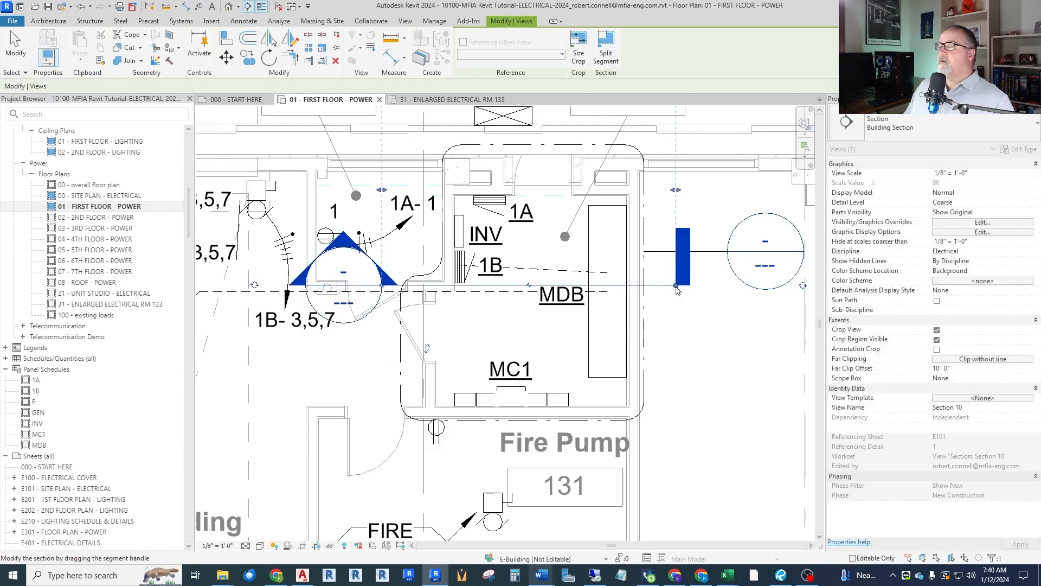
key("Escape")
key("Escape")
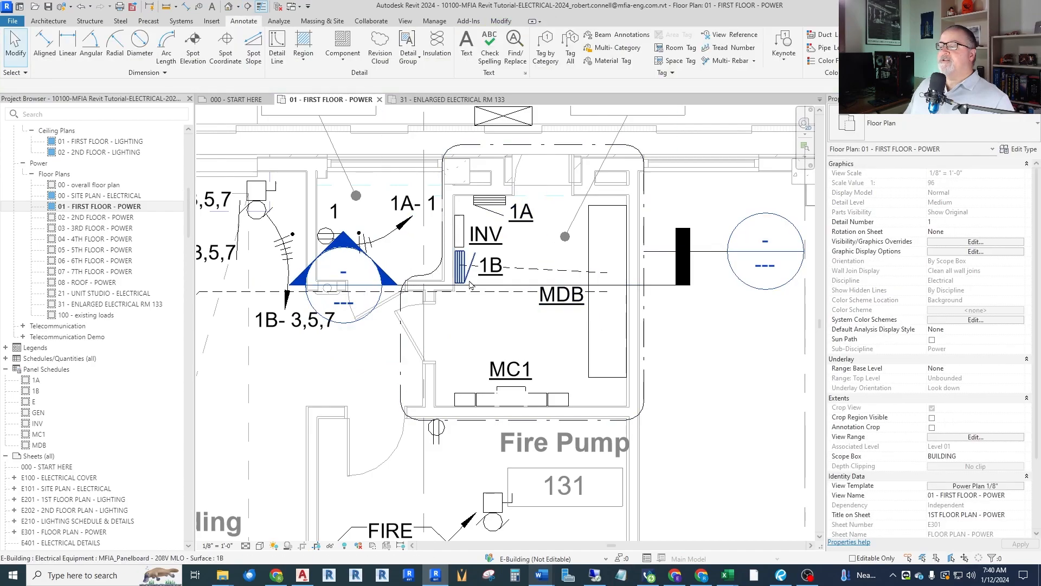
Open the new section view and crop its height to the first floor, from just below Level 01 to around Level 02
double_click(345, 248)
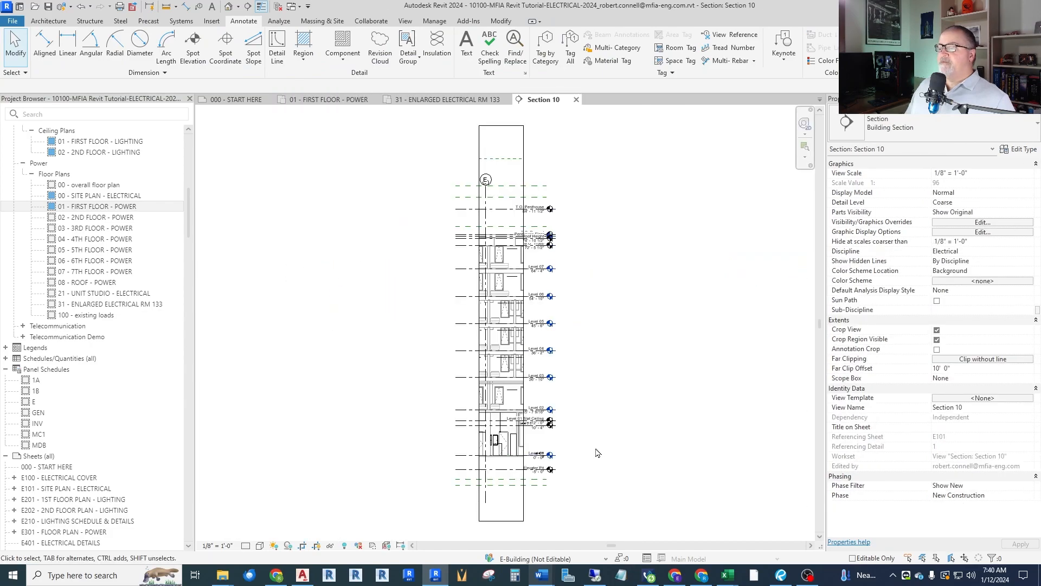
scroll(505, 521, "up", 2)
left_click(505, 522)
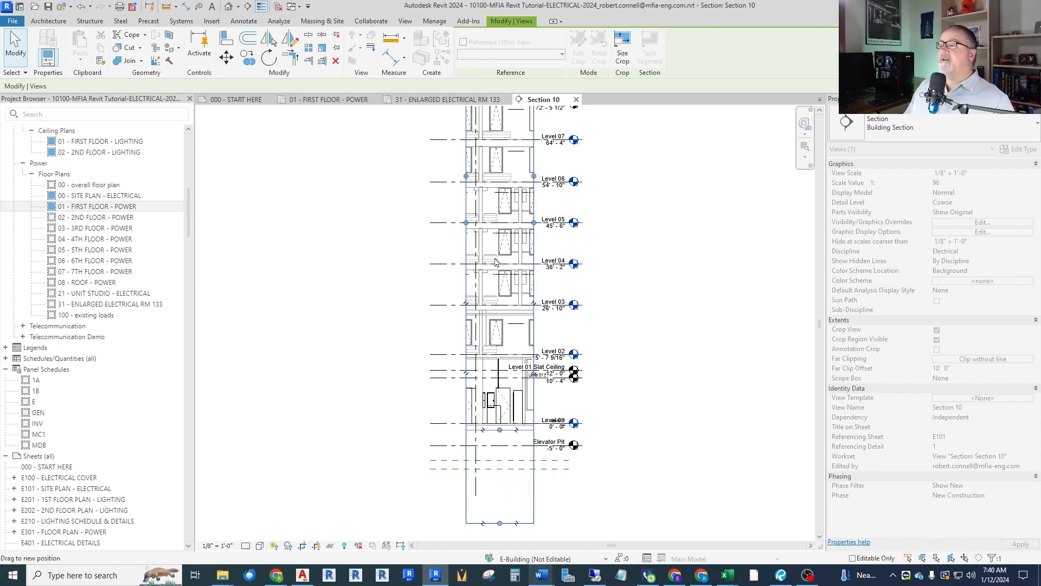
scroll(500, 231, "down", 3)
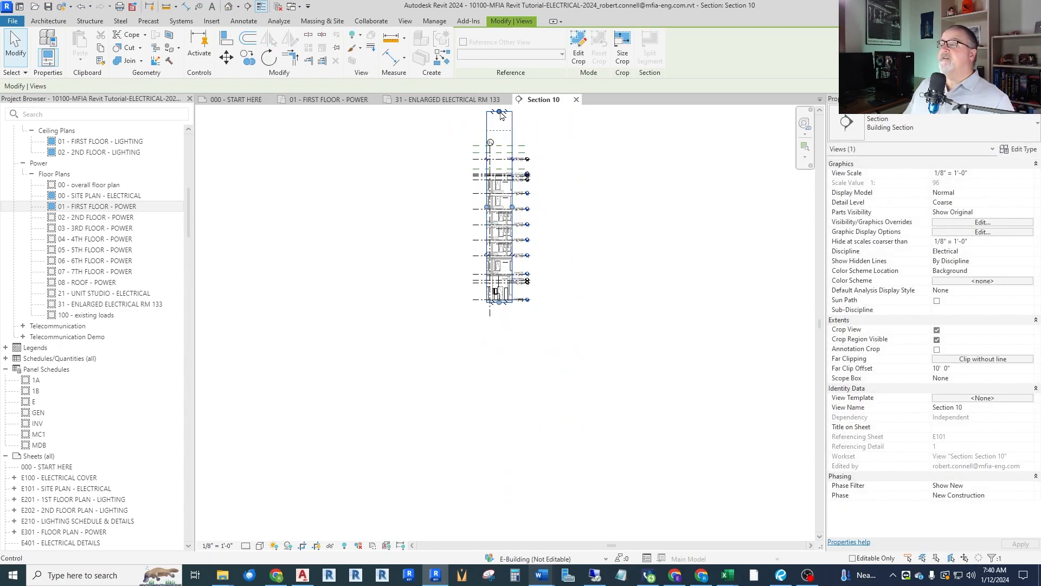
left_click(498, 238)
left_click(515, 249)
scroll(525, 247, "up", 3)
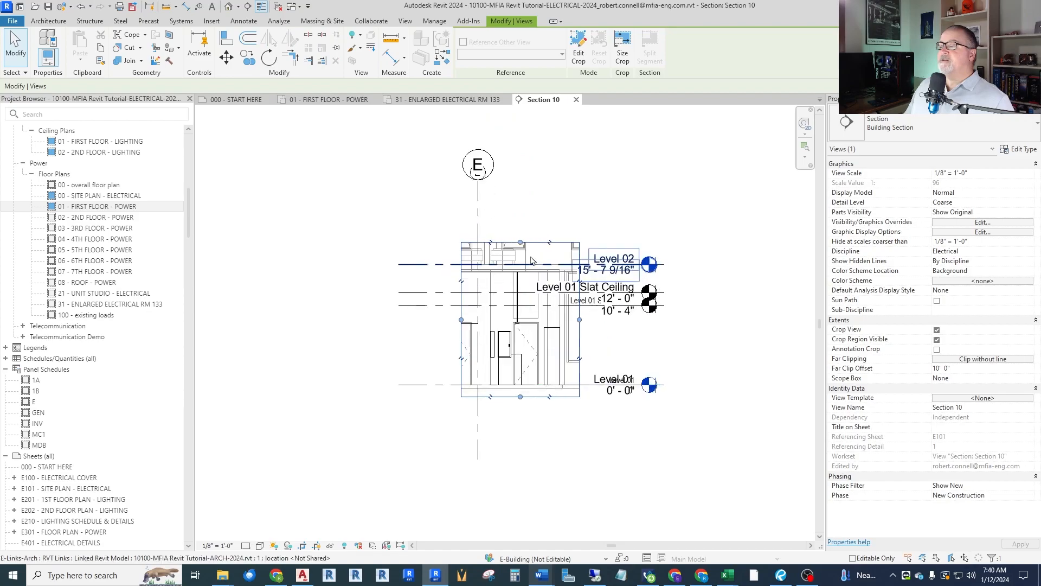
left_click_drag(520, 244, 520, 261)
Turn off the Thin Lines display to show the section's true line weights
scroll(537, 348, "up", 4)
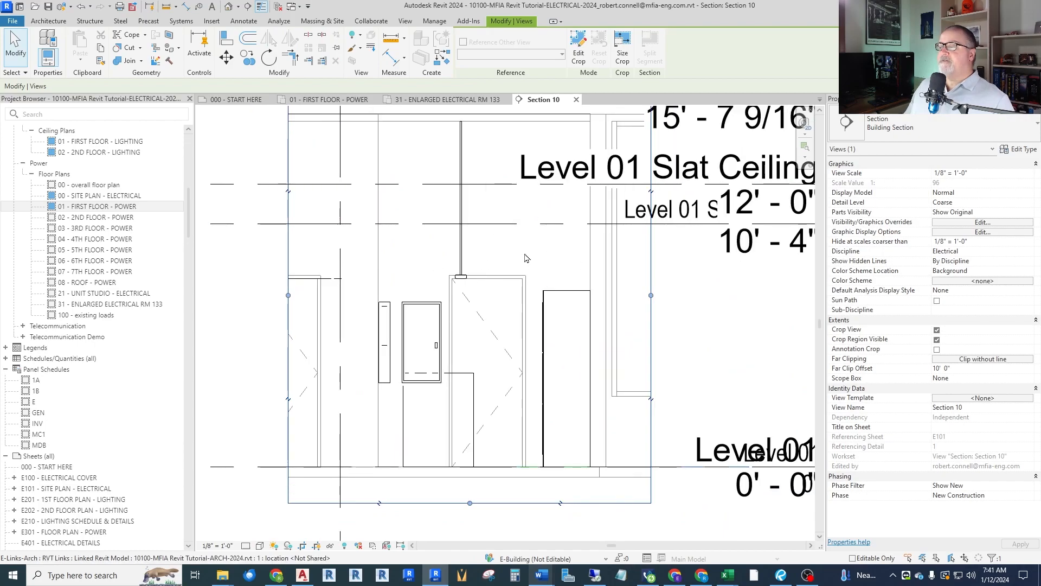
middle_click_drag(474, 313, 466, 369)
left_click(261, 7)
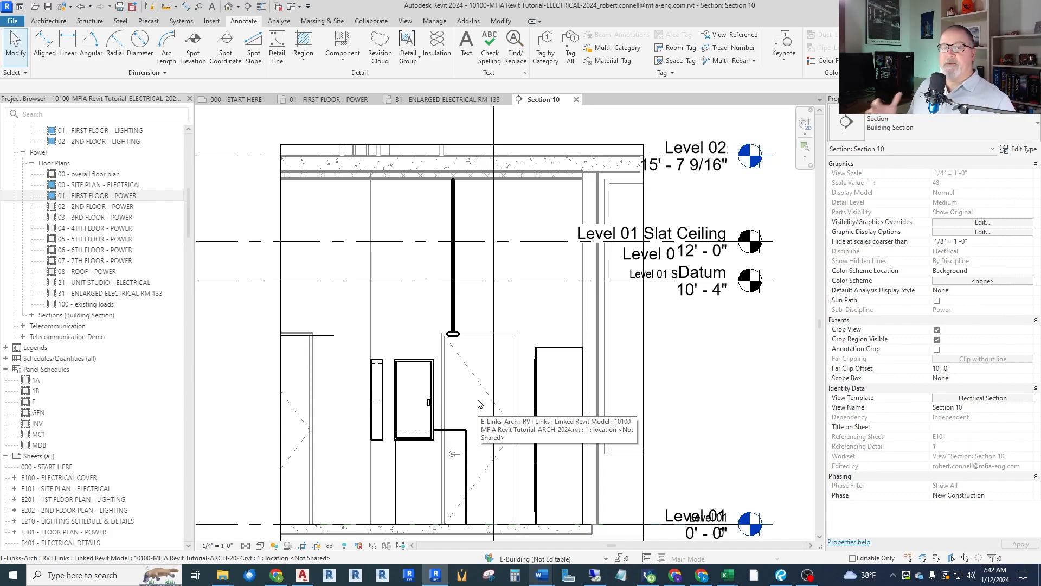
Open the 31 - ENLARGED ELECTRICAL RM 133 plan and, from its vertical section marker, the ELECT RM 133 EAST section
left_click(447, 101)
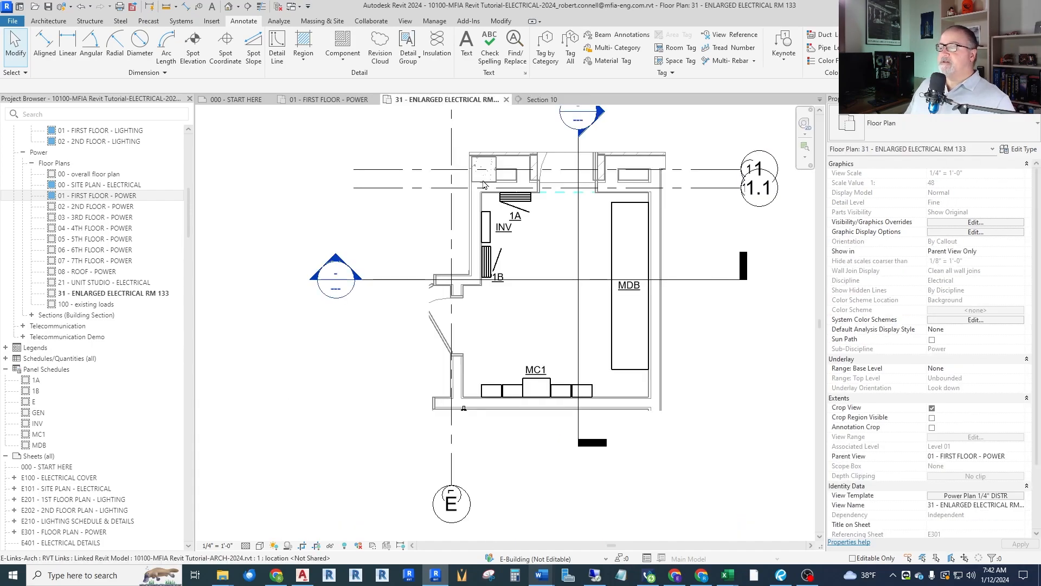
scroll(370, 328, "down", 2)
scroll(583, 209, "up", 3)
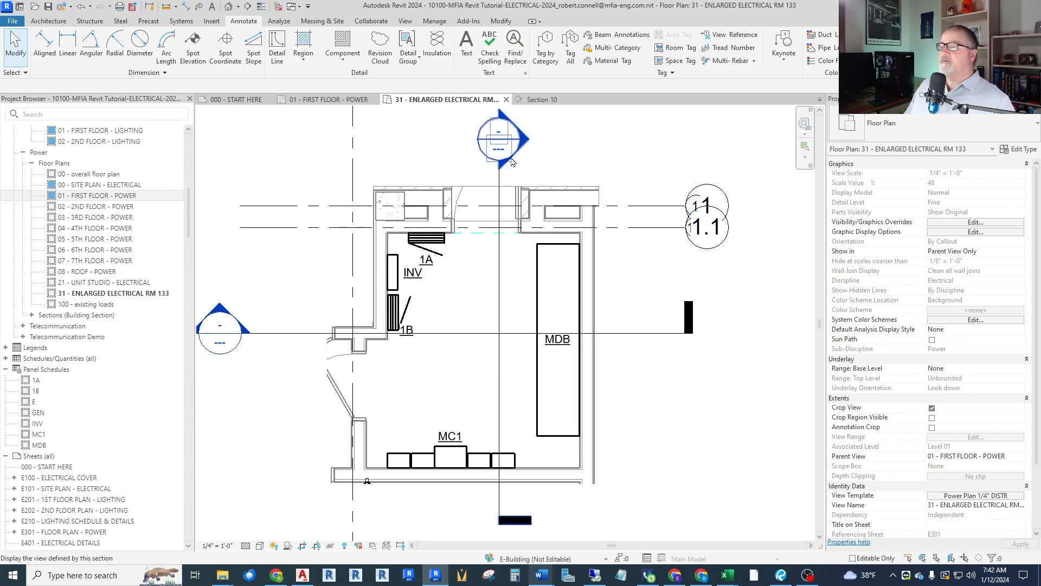
double_click(524, 143)
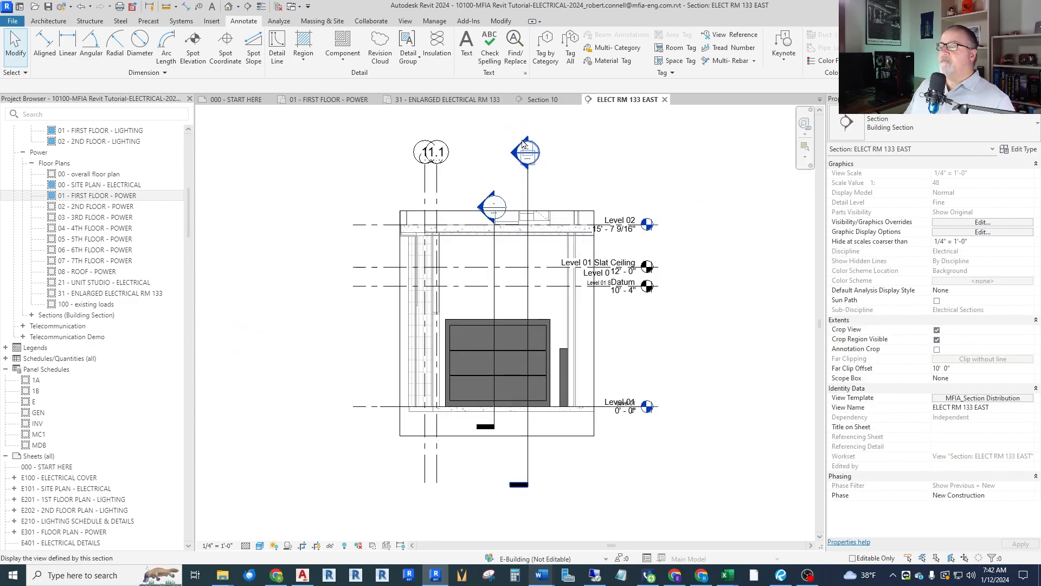
scroll(496, 336, "up", 2)
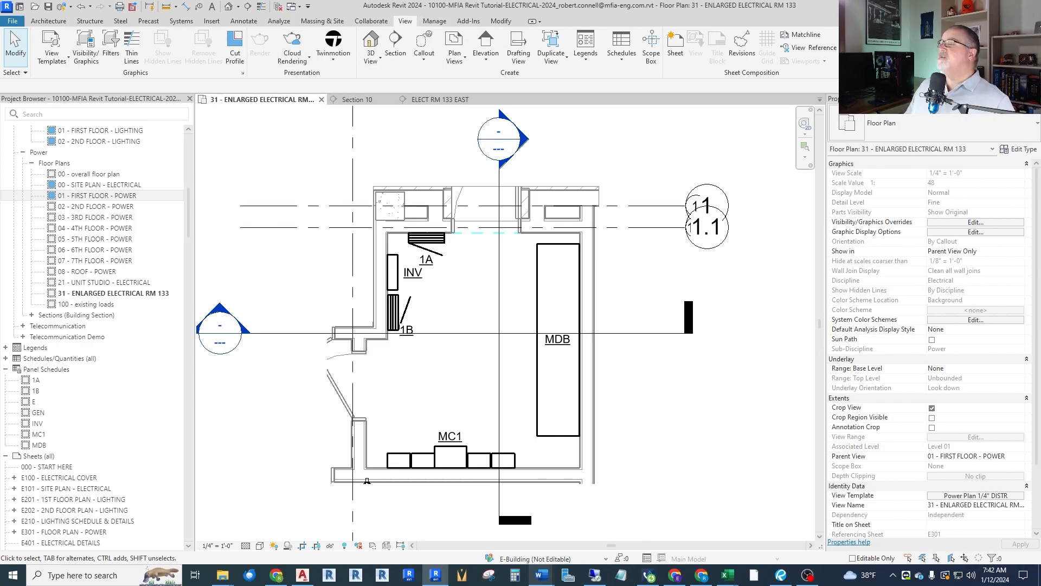
Tile the enlarged electrical room plan, Section 10 and ELECT RM 133 EAST views and fit the room in the plan's window
key("w")
key("t")
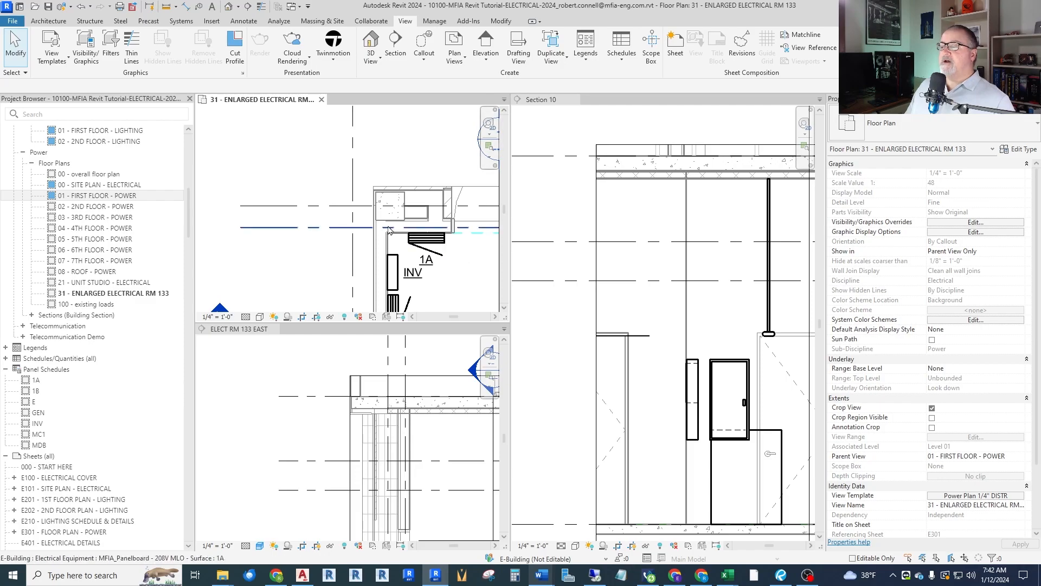
scroll(342, 228, "down", 3)
scroll(350, 445, "up", 3)
scroll(350, 445, "down", 3)
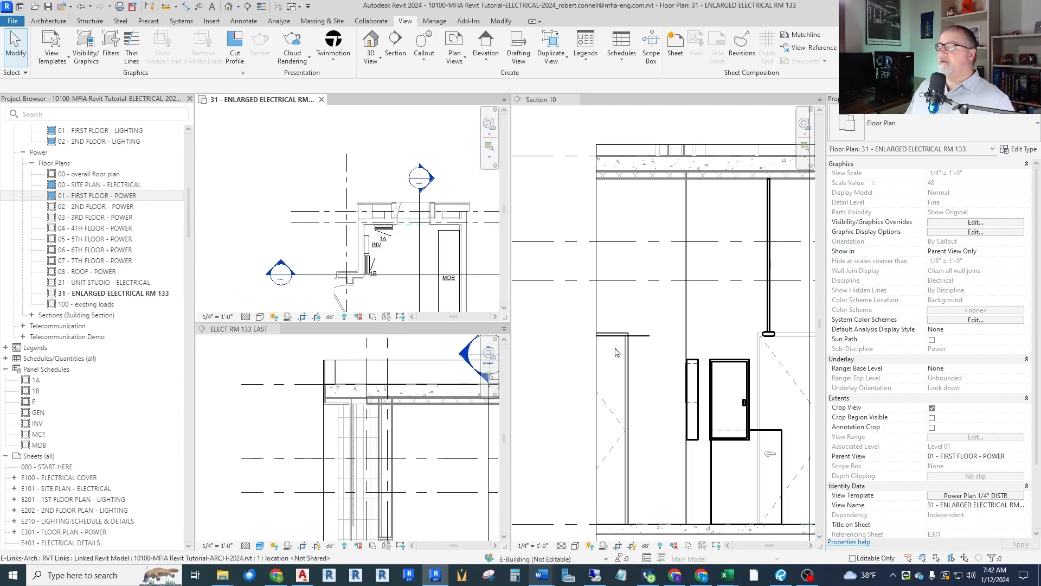
Examine the electrical room and its equipment in the Section 10, enlarged plan and ELECT RM 133 EAST views
scroll(610, 358, "down", 5)
scroll(763, 356, "up", 4)
scroll(356, 415, "down", 2)
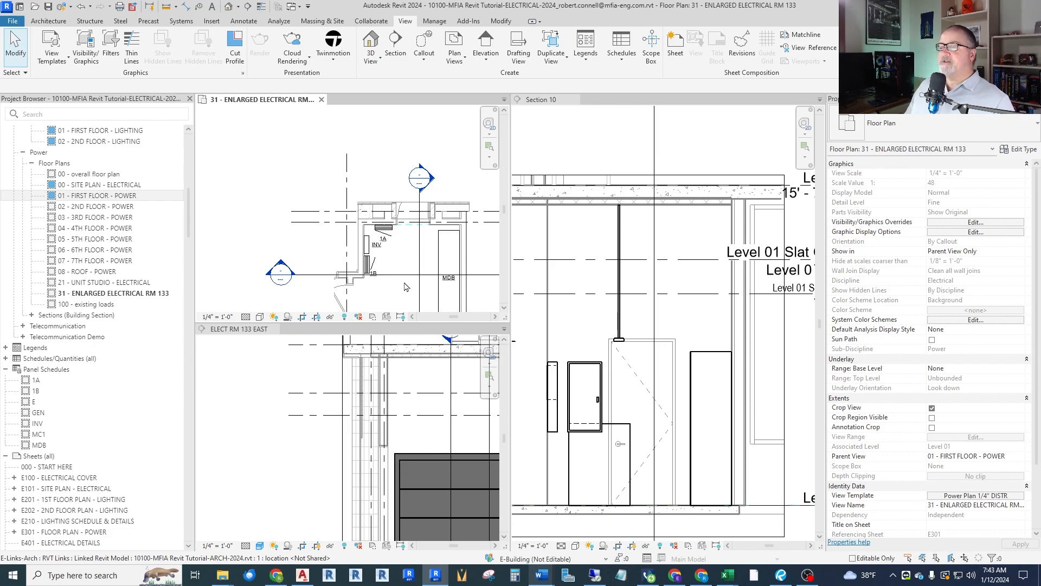
scroll(397, 246, "down", 4)
scroll(401, 297, "up", 6)
scroll(398, 247, "down", 1)
scroll(398, 248, "down", 1)
scroll(678, 327, "down", 5)
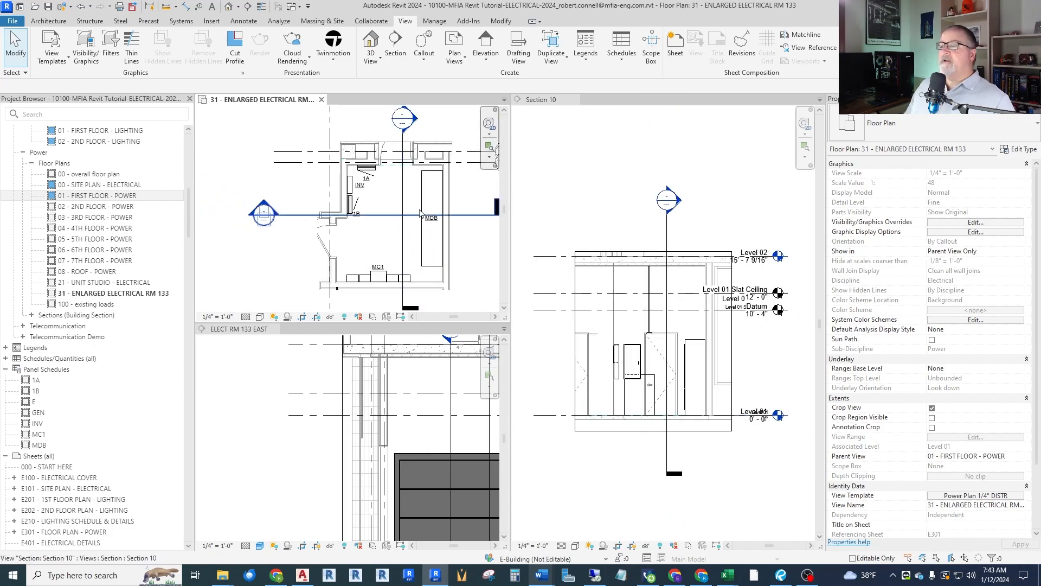
scroll(369, 184, "up", 1)
scroll(369, 187, "up", 1)
scroll(404, 220, "down", 1)
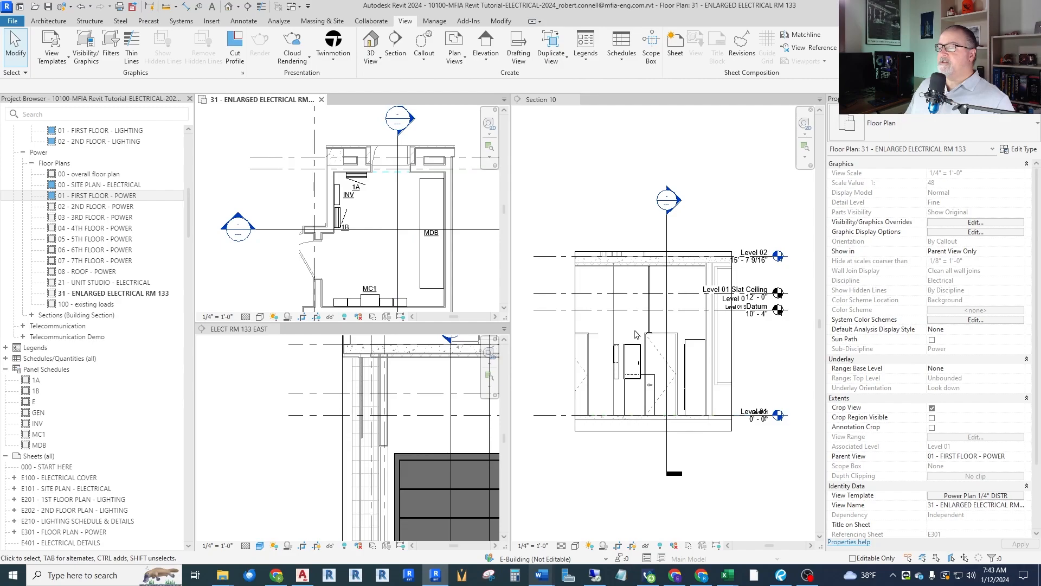
scroll(365, 414, "down", 5)
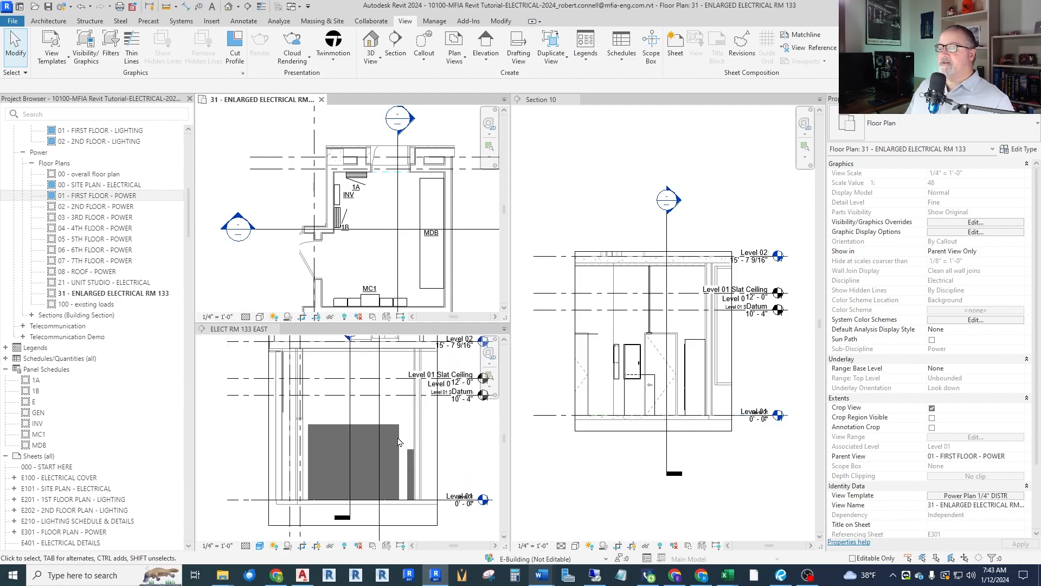
scroll(403, 359, "up", 1)
scroll(395, 223, "up", 1)
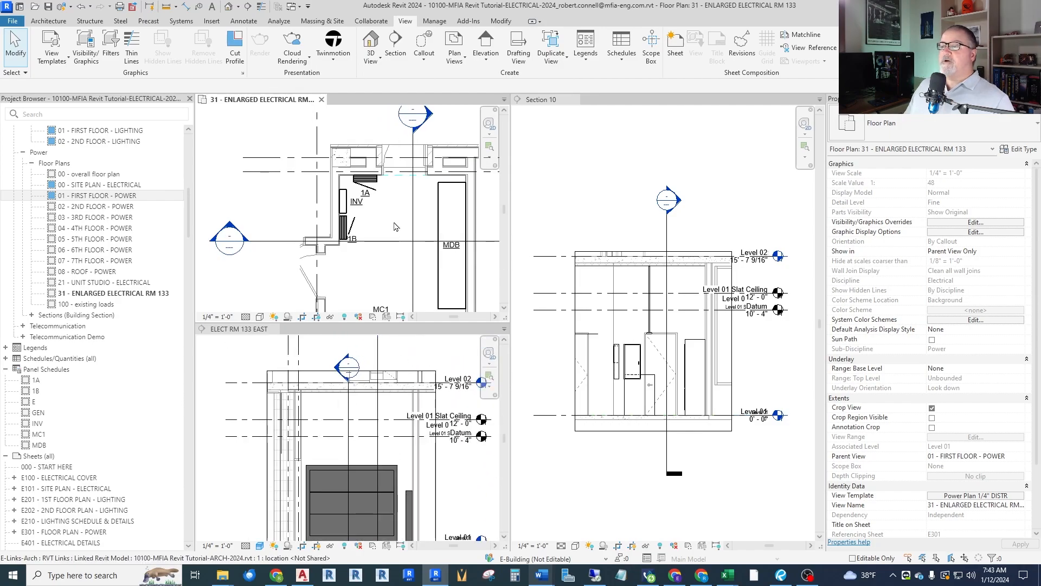
Start the Conduit tool with the Conduit without Fittings, Electrical Metallic Tubing (EMT) type and a 2 1/2" trade size
left_click(181, 21)
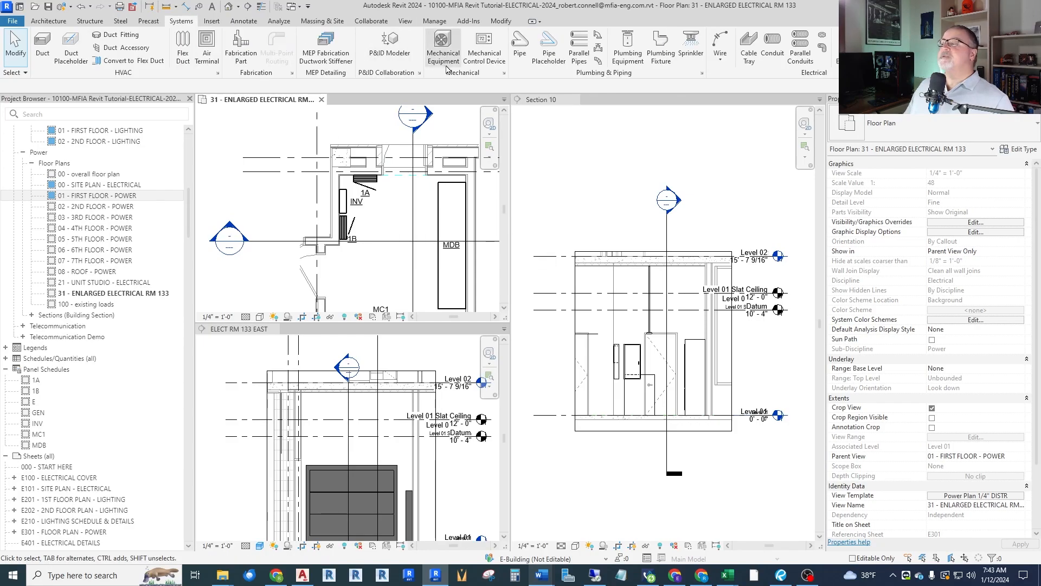
left_click(774, 57)
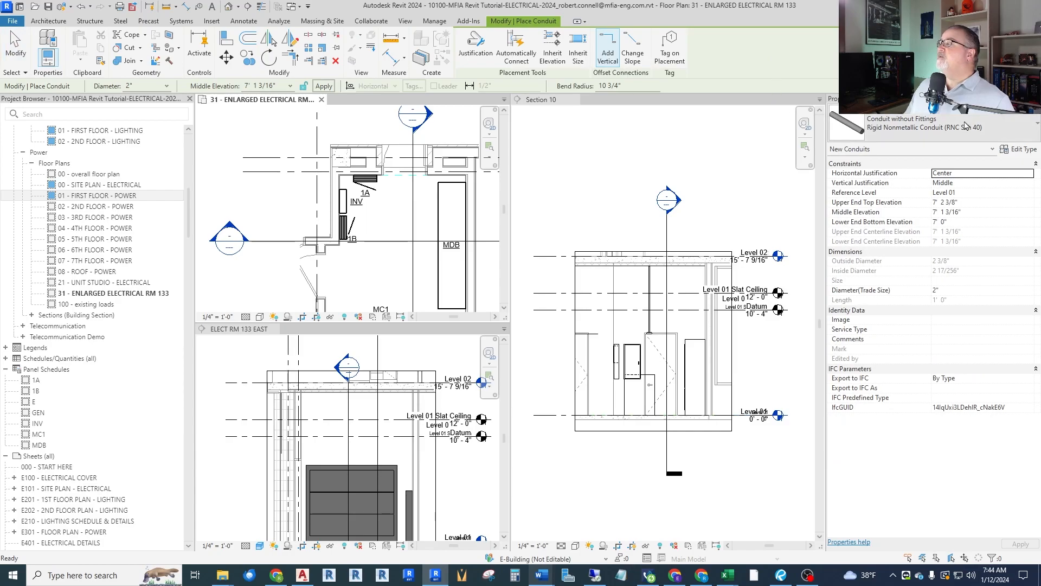
left_click(914, 136)
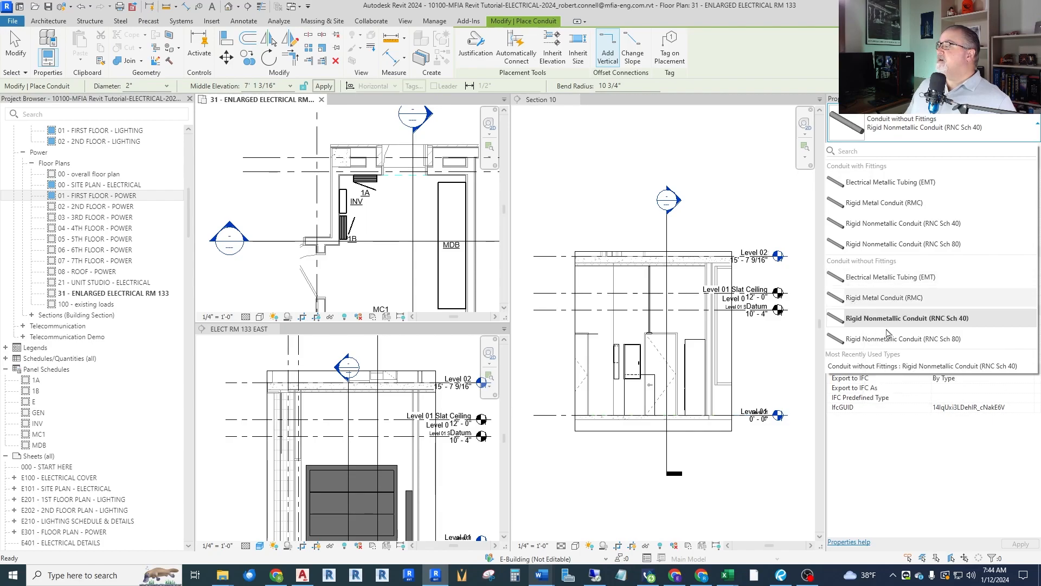
left_click(879, 282)
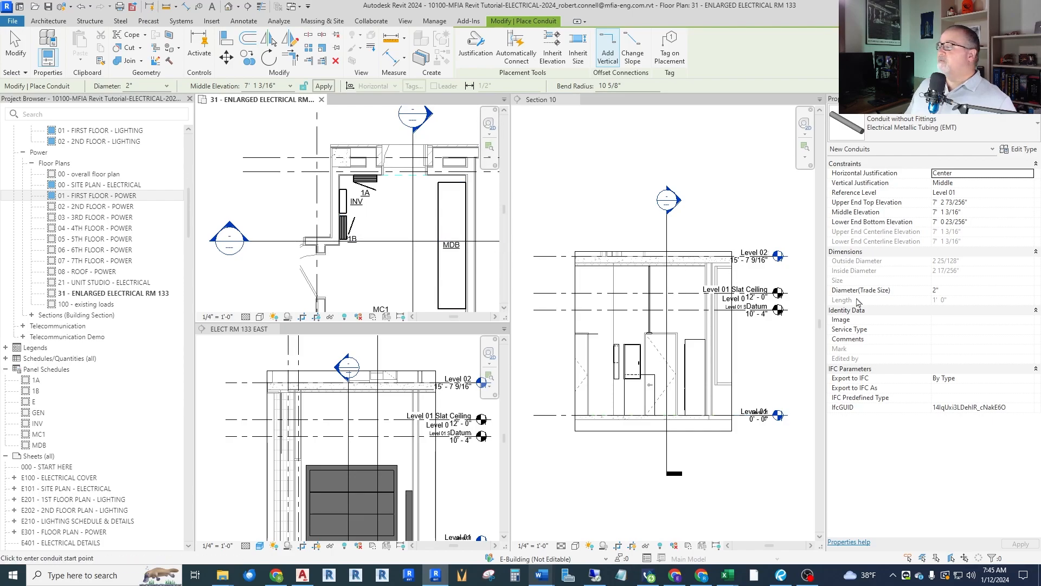
left_click(954, 292)
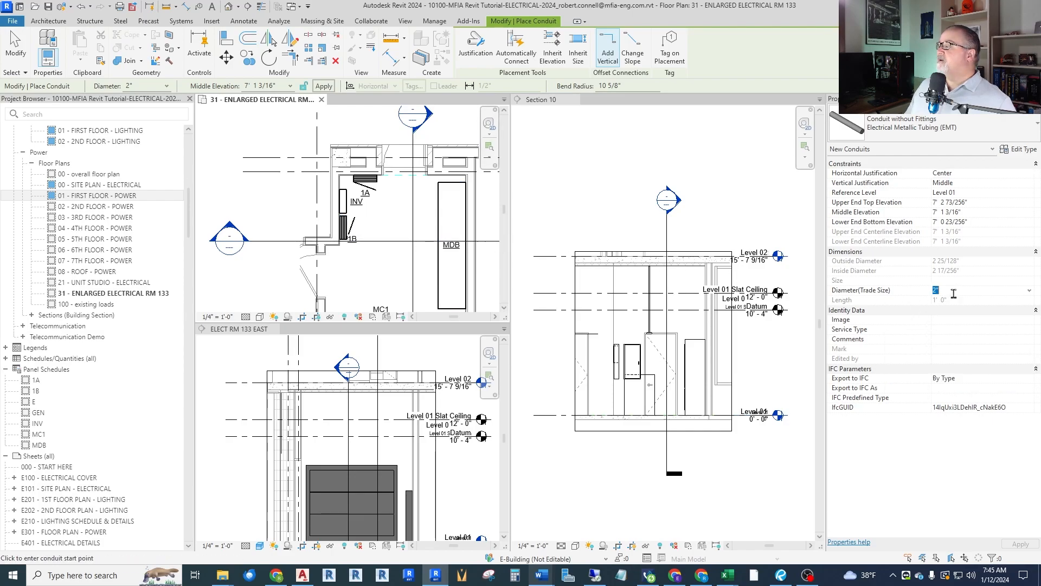
left_click(1030, 292)
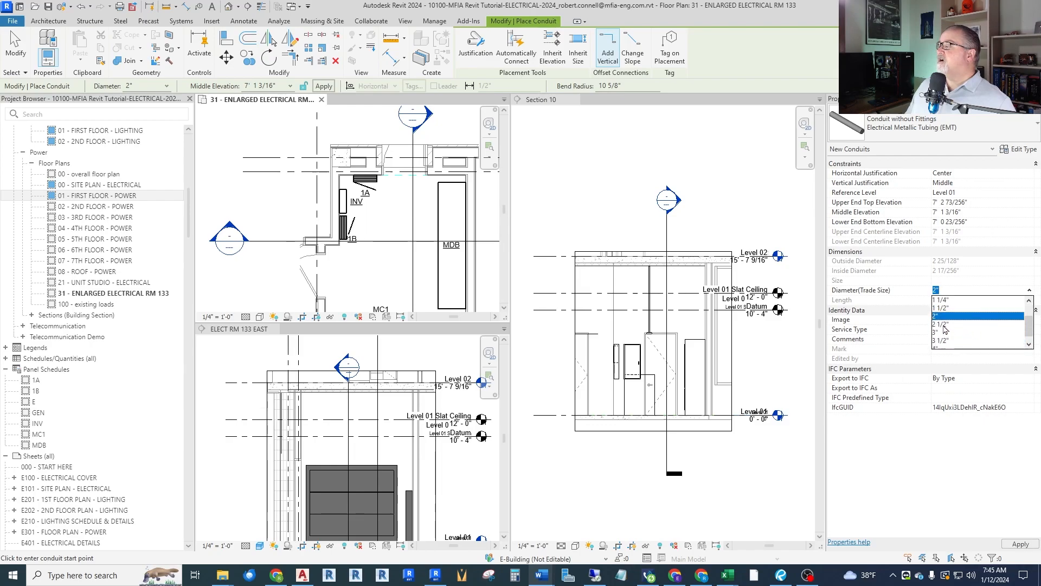
left_click(946, 334)
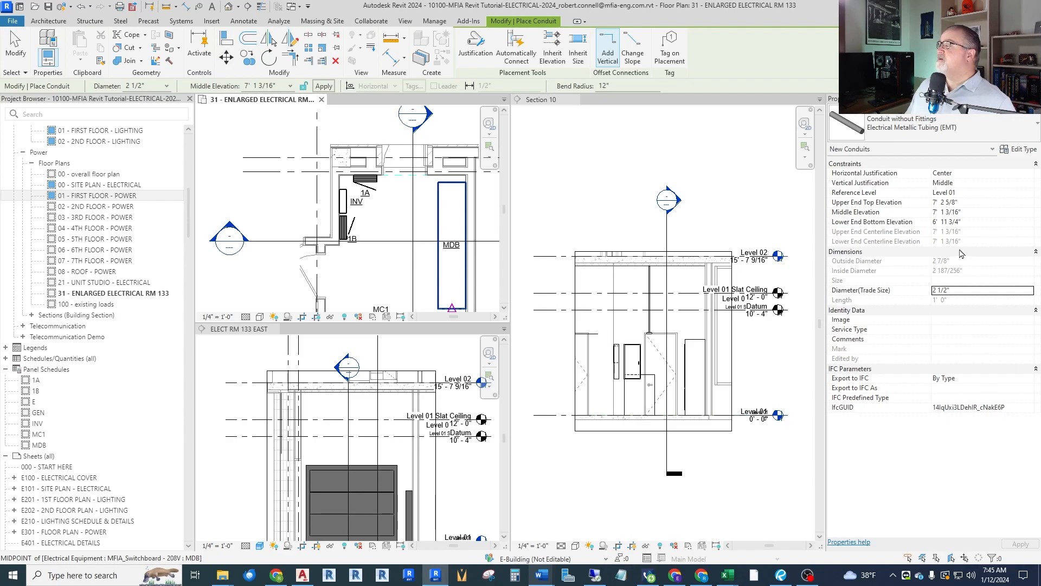
Set the new conduit's lower end bottom elevation to 9' 0"
left_click(879, 225)
type("9")
key("Return")
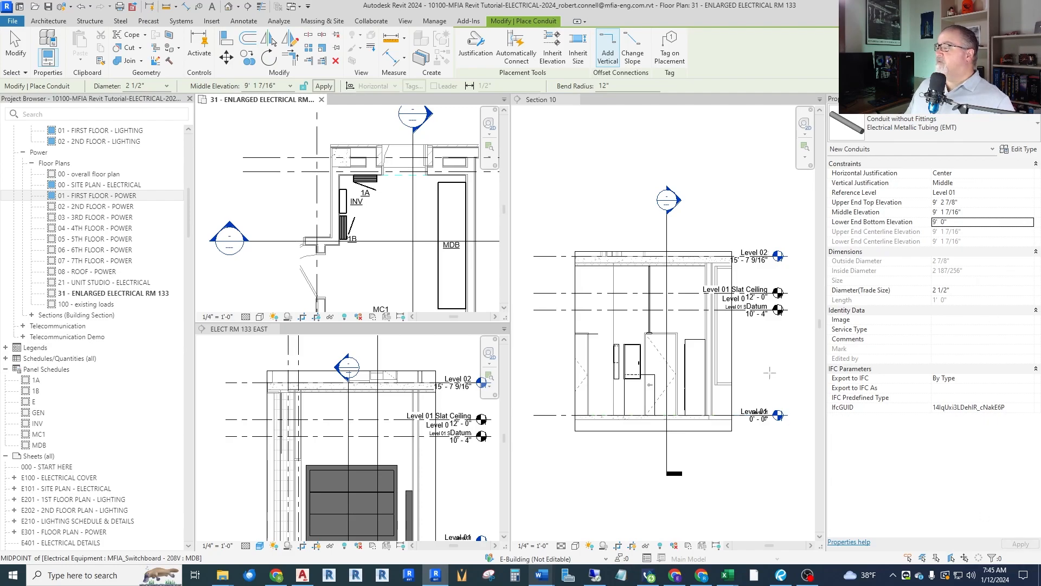
Start the conduit on the MDB switchboard's top face, with its connector about 3' 10" from the switchboard's end and 1' 3" from its back
scroll(418, 240, "up", 2)
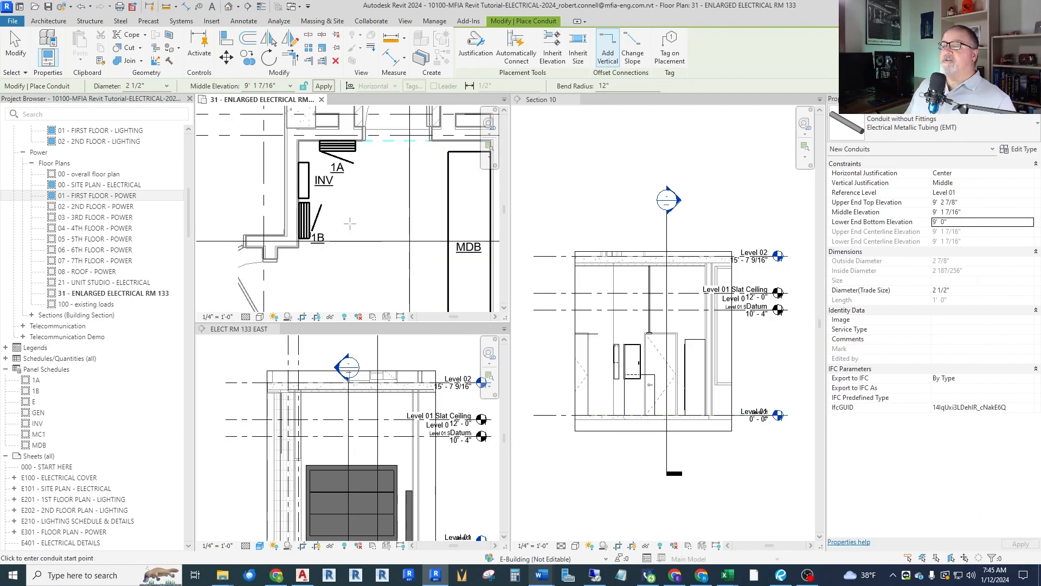
scroll(359, 225, "down", 3)
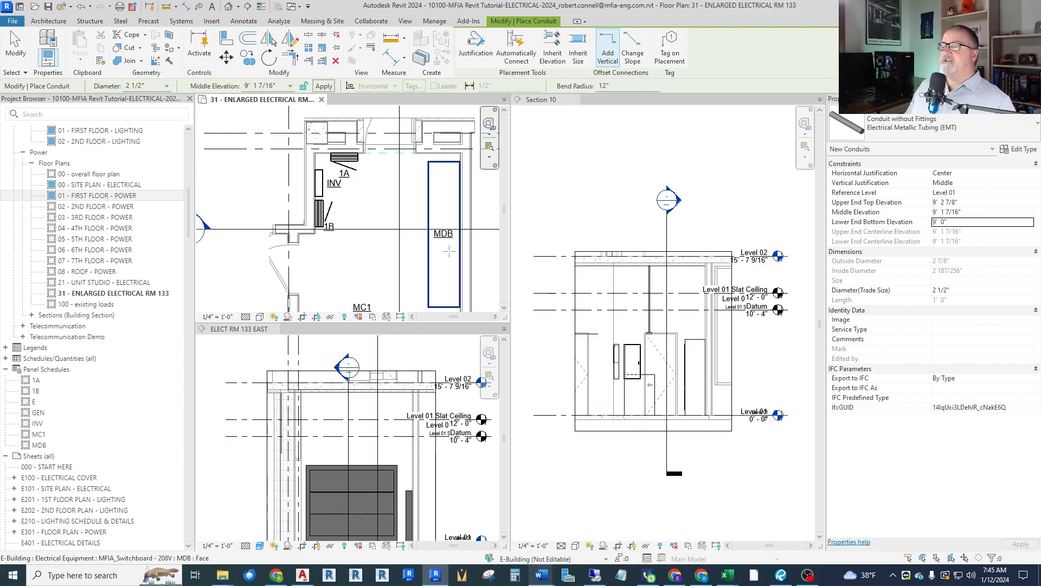
left_click(443, 220)
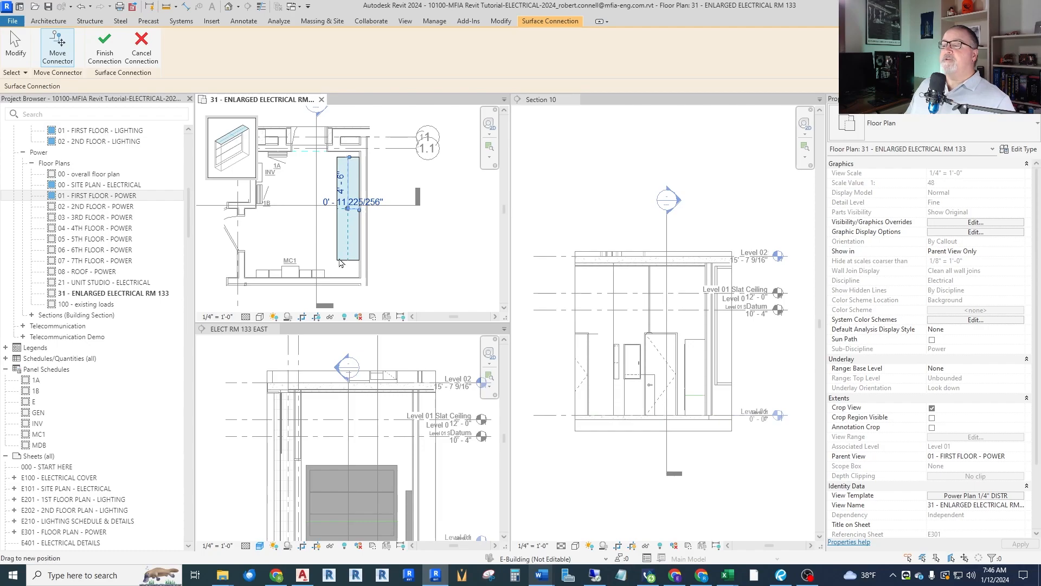
scroll(344, 211, "up", 8)
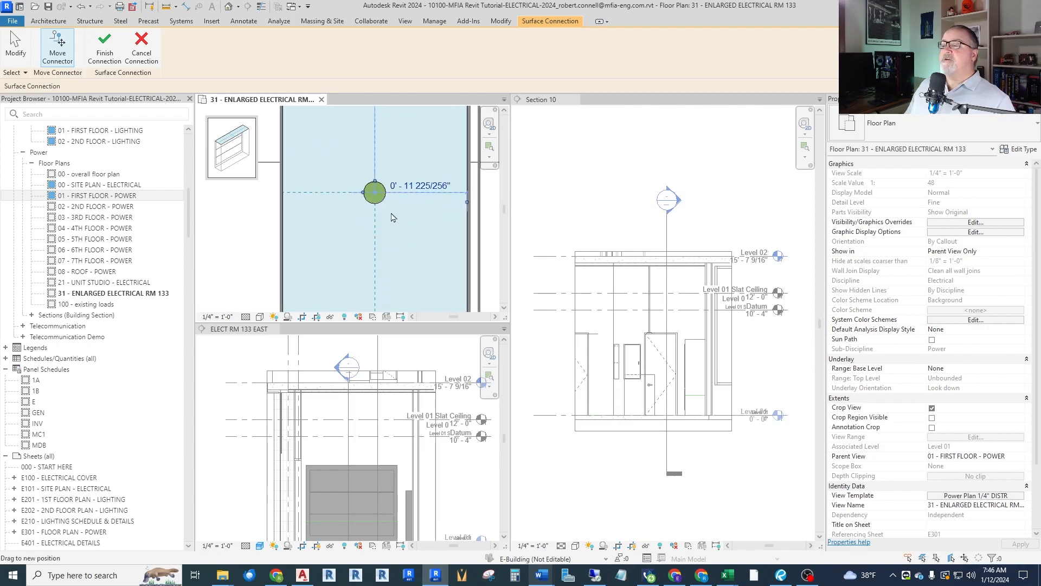
left_click_drag(382, 194, 370, 255)
scroll(374, 122, "down", 3)
scroll(370, 239, "down", 3)
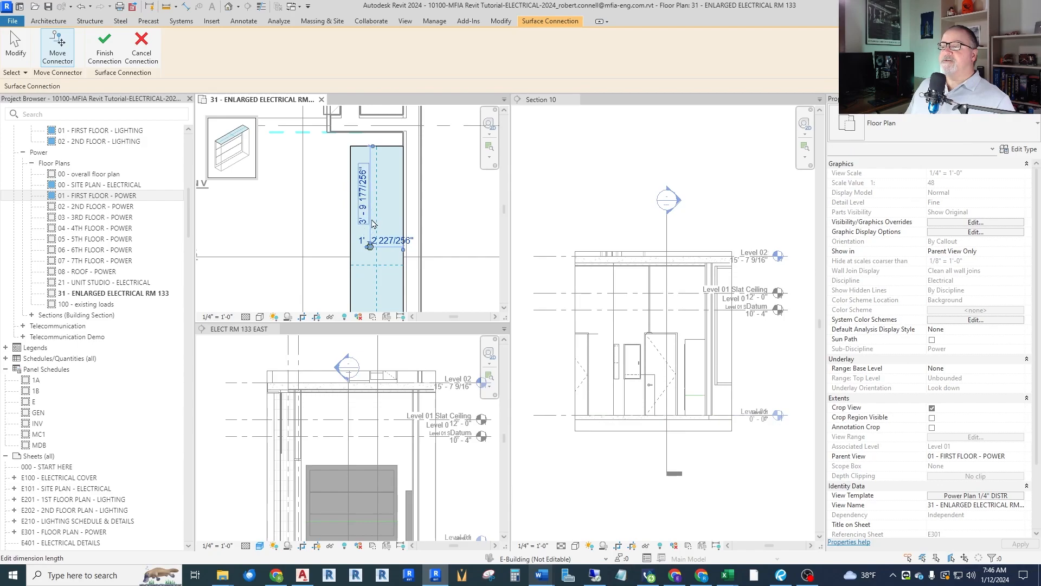
left_click(111, 54)
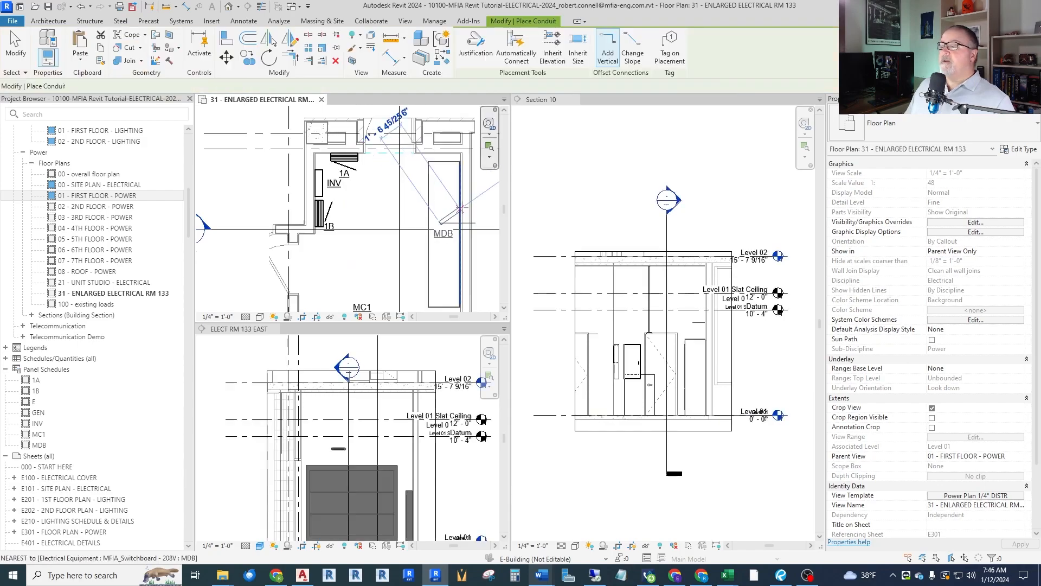
Run the conduit from MDB across the room to just short of panel 1B, with a straight length of about 4' 10"
left_click(341, 216)
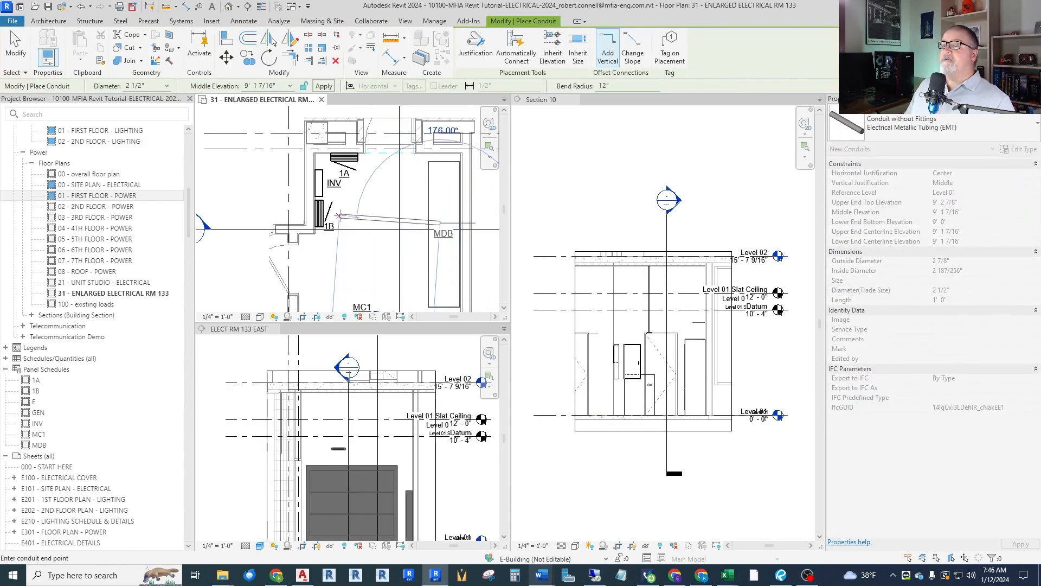
key("Escape")
key("Escape")
scroll(407, 231, "up", 2)
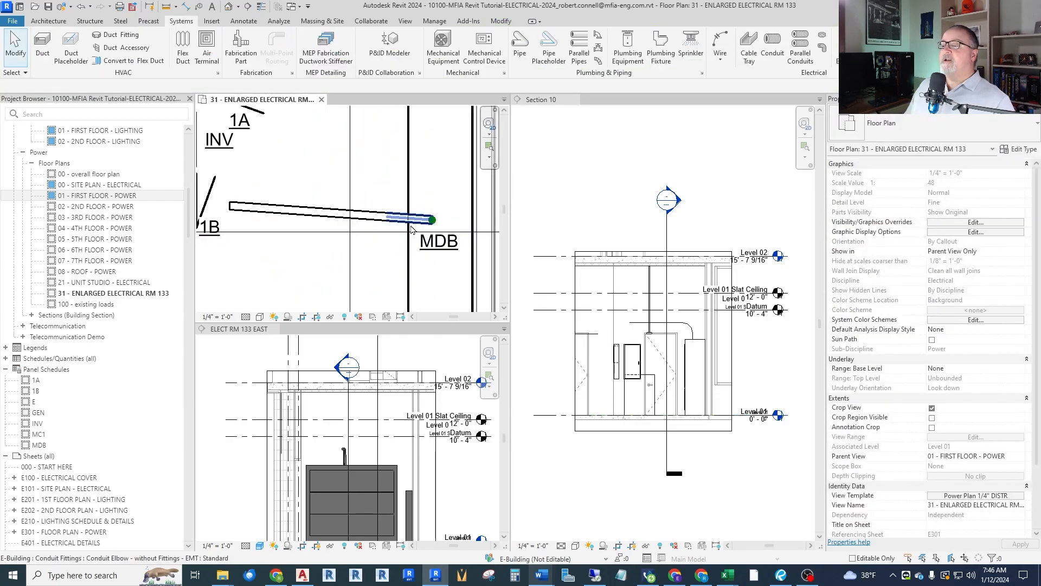
scroll(347, 218, "up", 2)
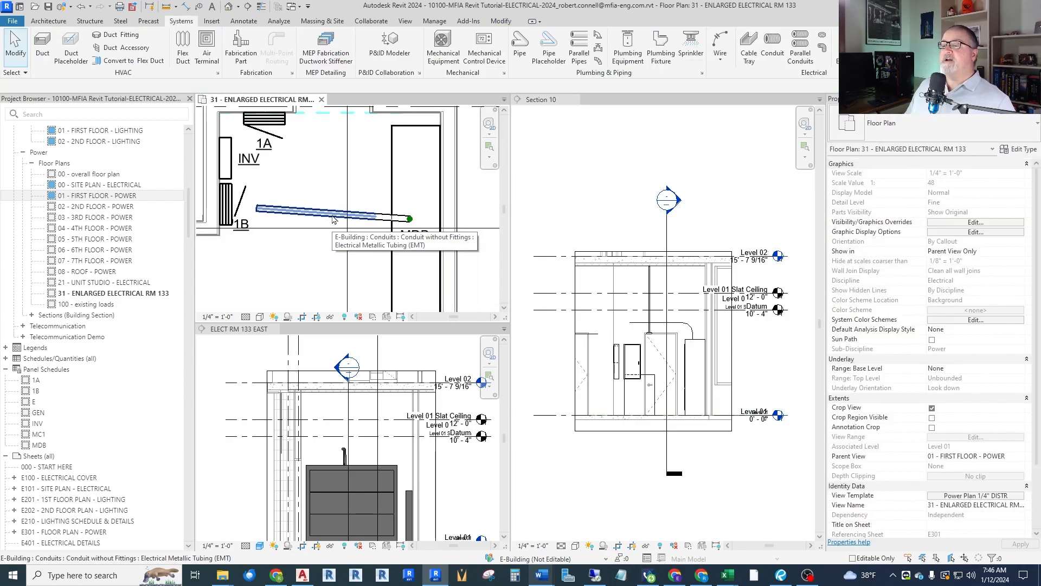
Try moving the conduit connected to MDB toward MC1, and undo the move
key("Tab")
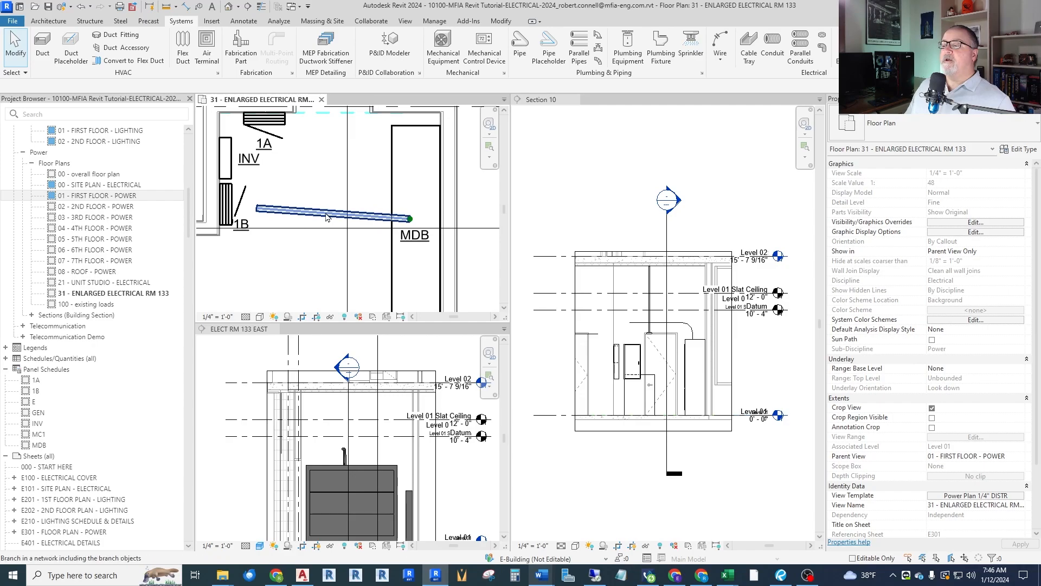
left_click(326, 217)
left_click_drag(326, 217, 335, 247)
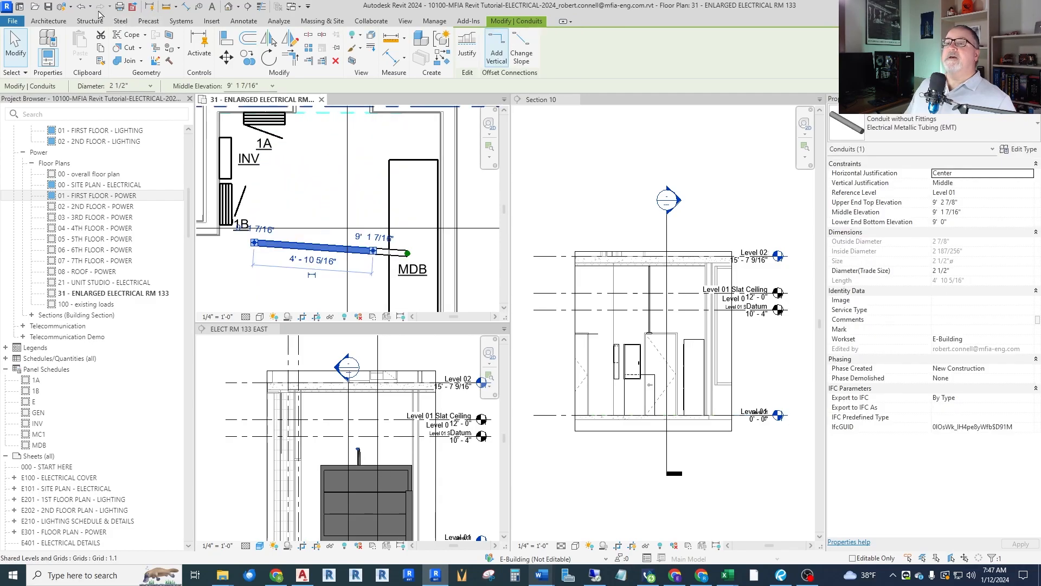
left_click(80, 11)
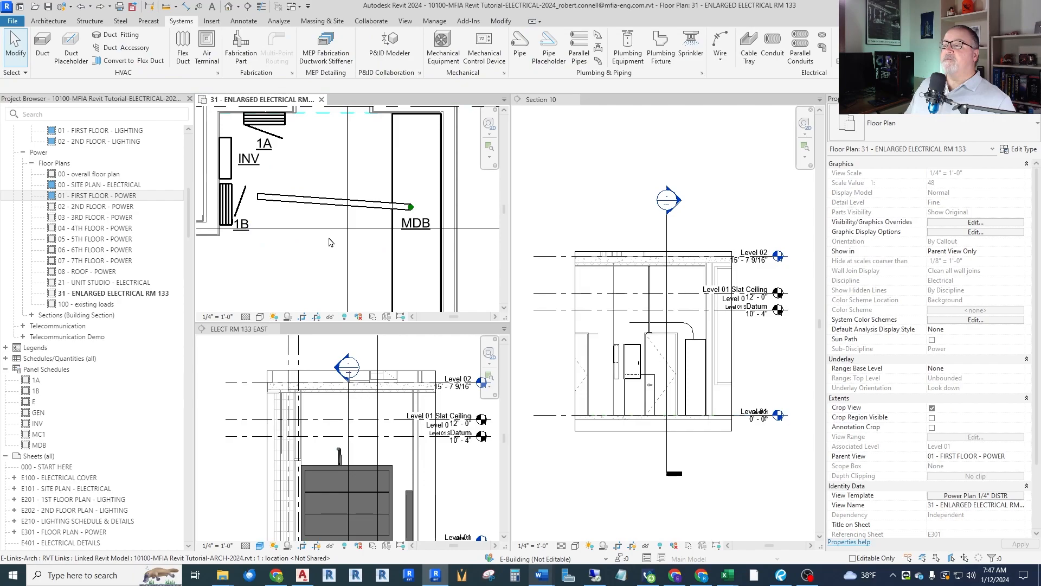
Select the entire connected conduit run, including its elbow and vertical drop, and delete it
middle_click_drag(331, 242, 328, 251)
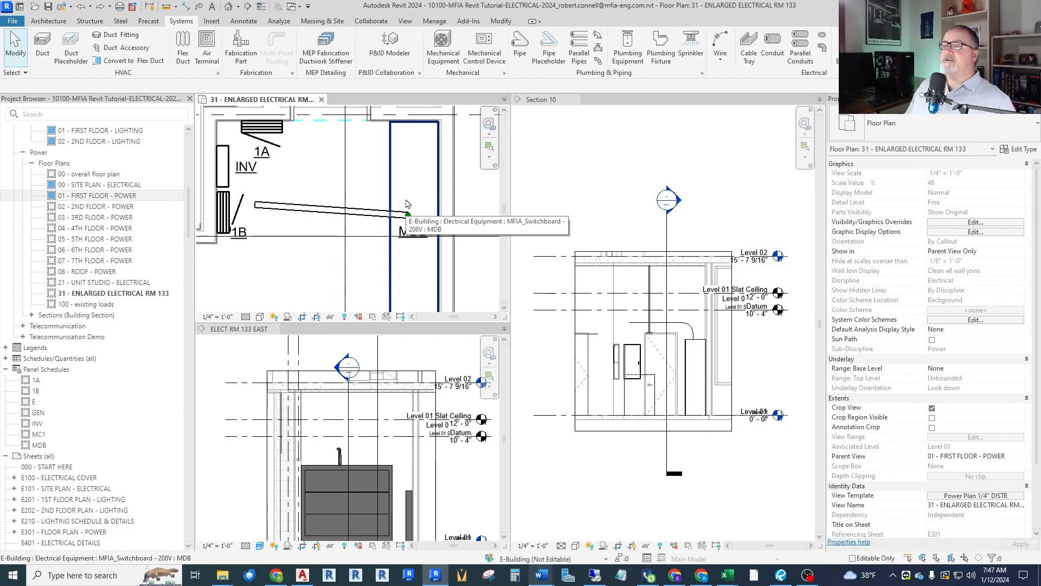
key("Tab")
left_click(324, 216)
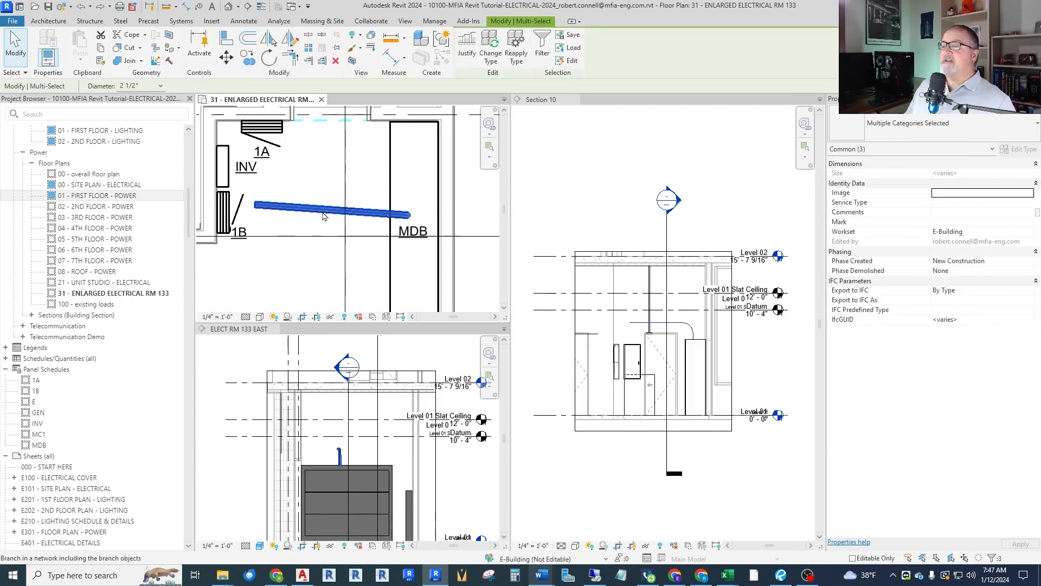
key("Escape")
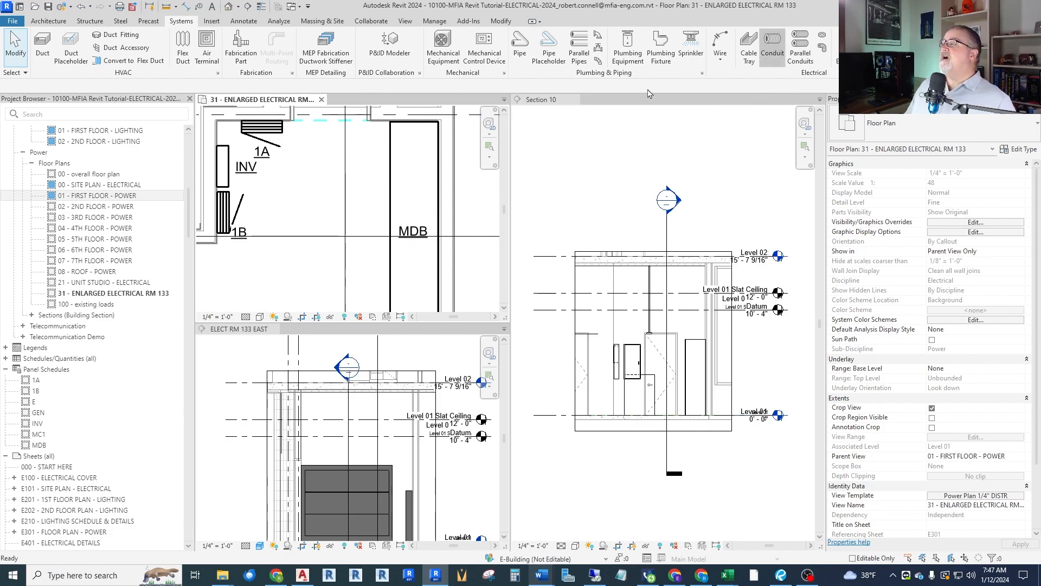
Draw a conduit about 6' 1" long from just in front of MDB to the front of panel 1B, unconnected to either
left_click(772, 48)
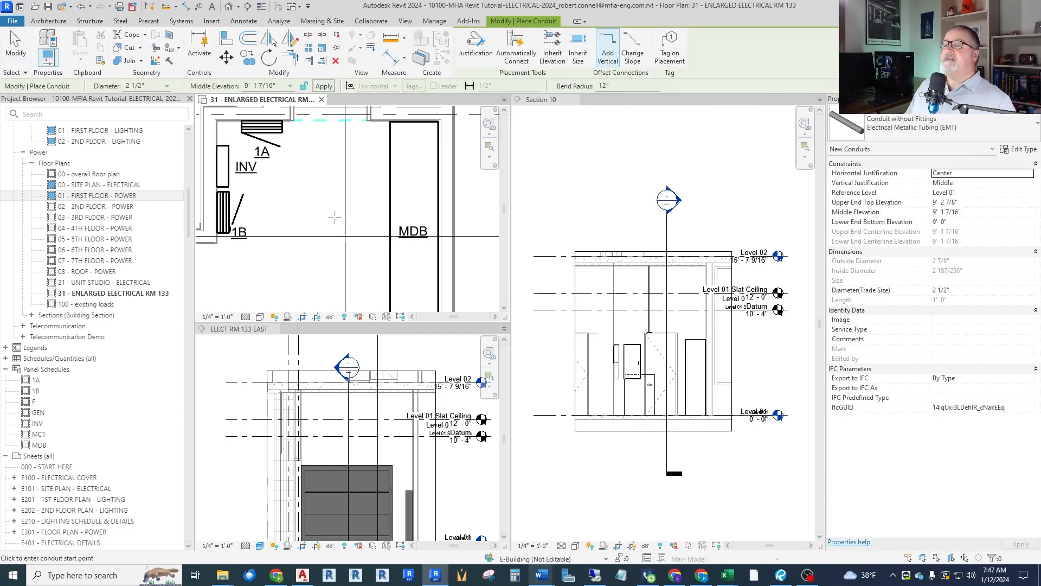
left_click(385, 216)
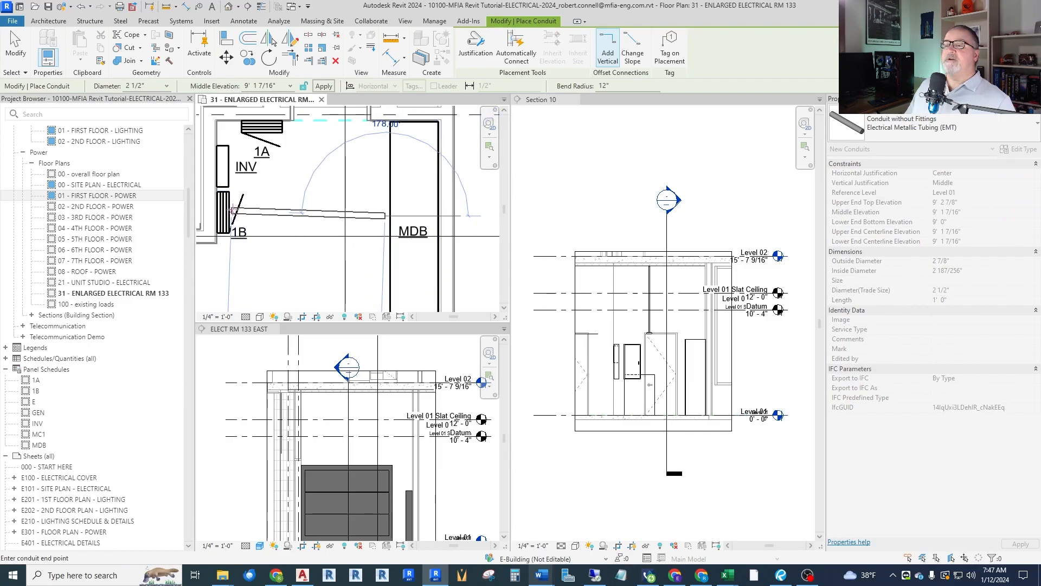
left_click(236, 209)
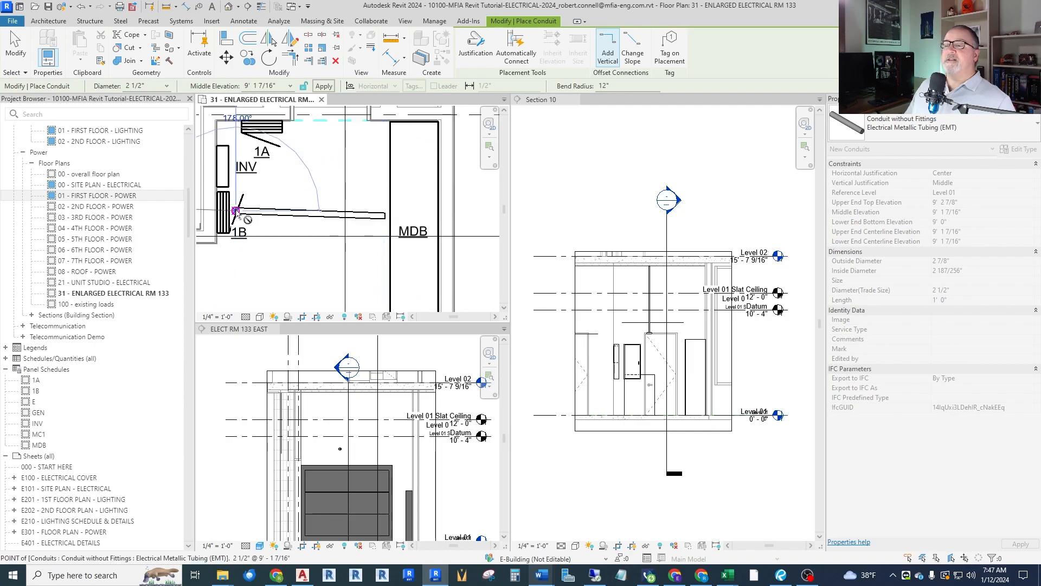
key("Escape")
key("Escape")
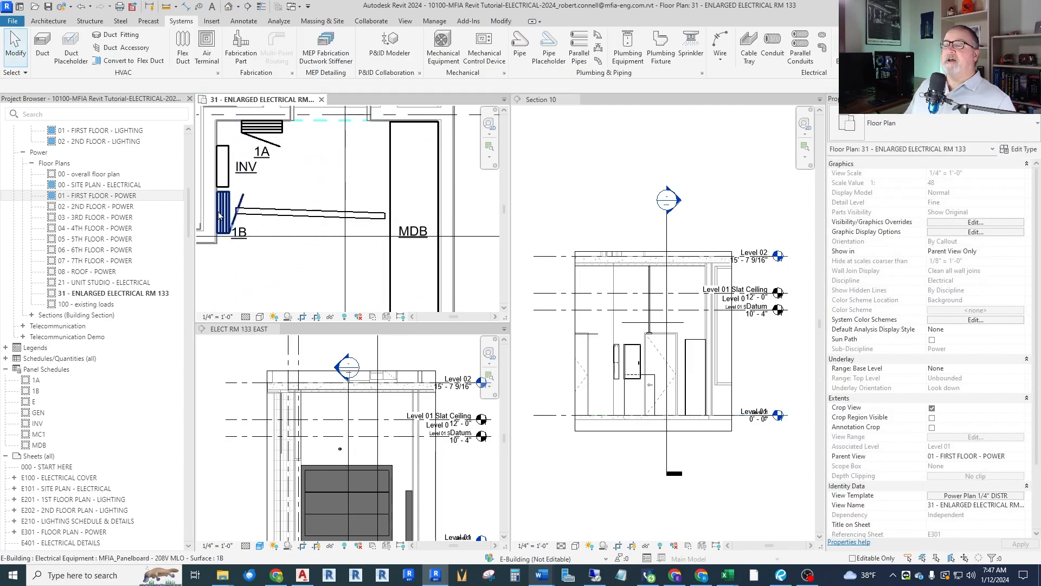
Stretch the conduit's MDB end over the switchboard so the conduit is about 7' 3" long
scroll(378, 217, "up", 3)
left_click(378, 219)
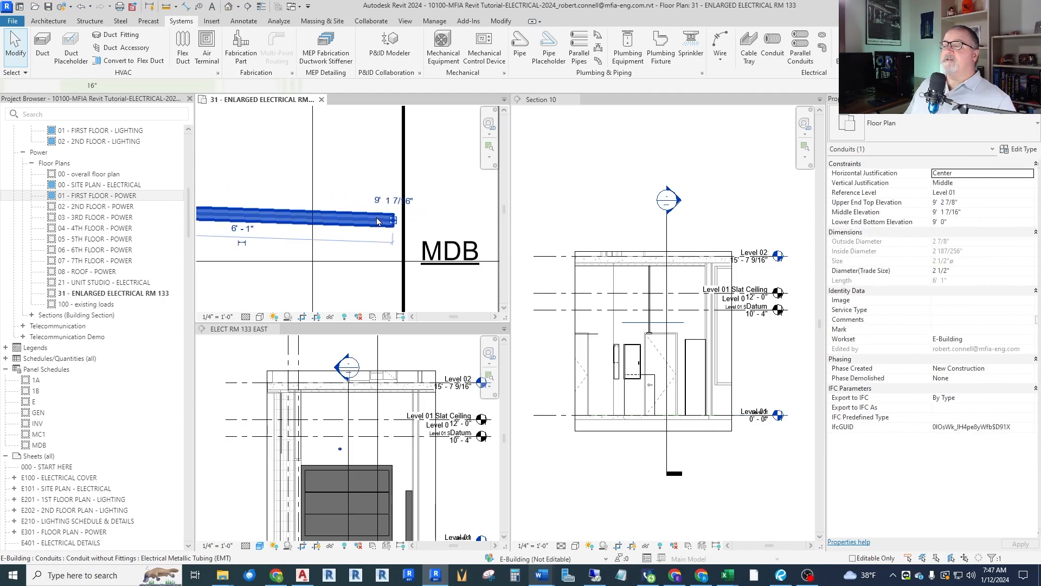
scroll(374, 219, "down", 2)
left_click_drag(384, 221, 427, 223)
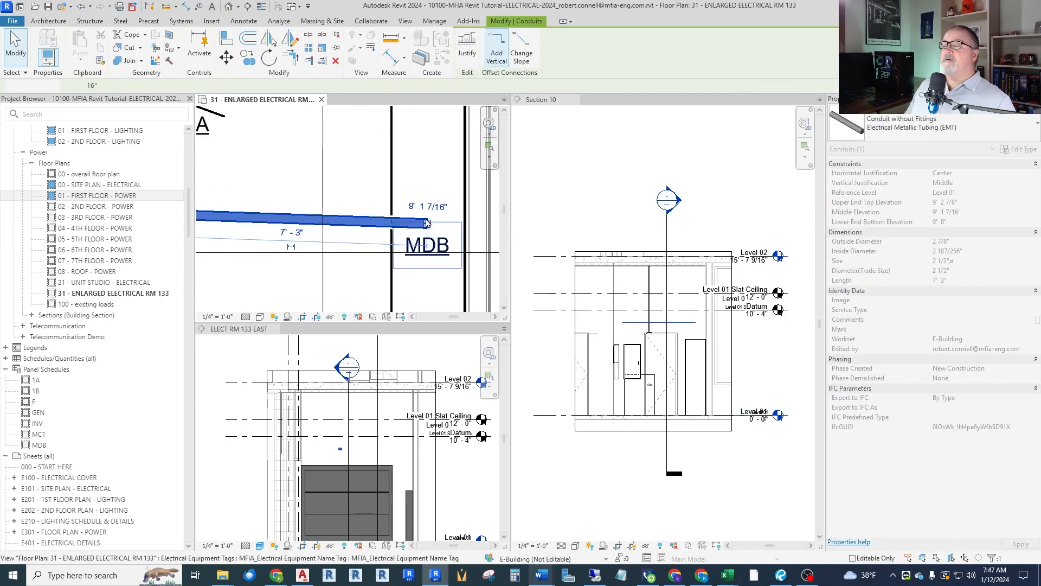
scroll(449, 224, "down", 2)
scroll(280, 225, "up", 5)
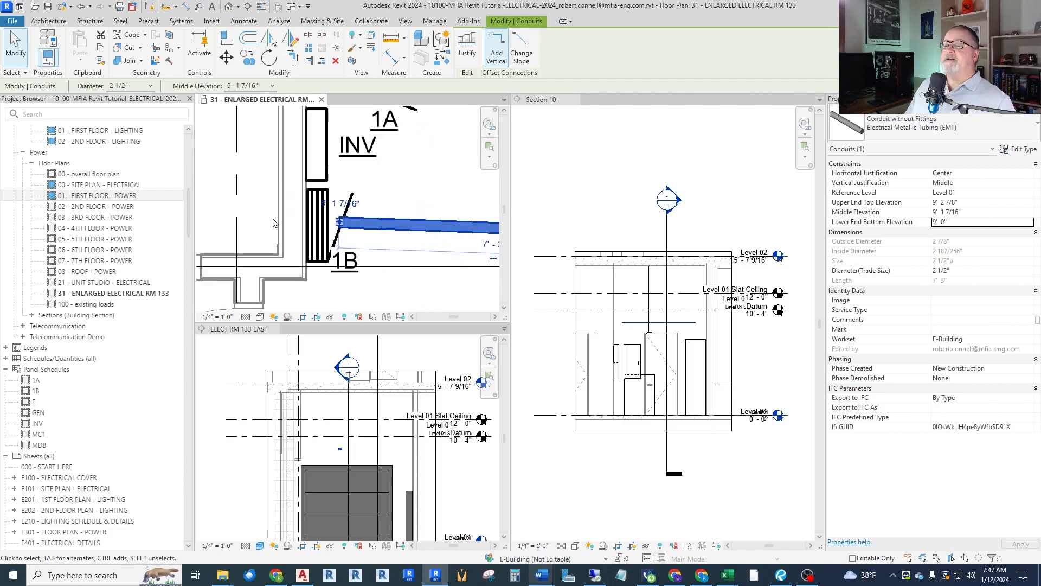
Stretch the conduit's panel 1B end over the panel so the conduit is about 7' 9" long
left_click_drag(374, 224, 339, 222)
key("Escape")
scroll(293, 226, "down", 5)
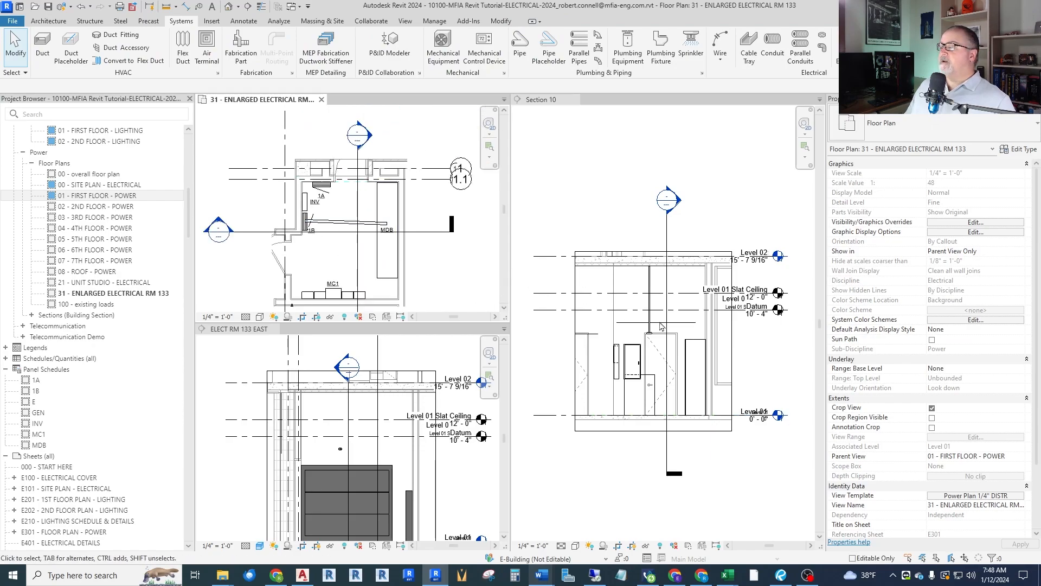
Assign the MFIA_Section Distribution view template to Section 10
scroll(669, 334, "up", 5)
scroll(664, 336, "down", 3)
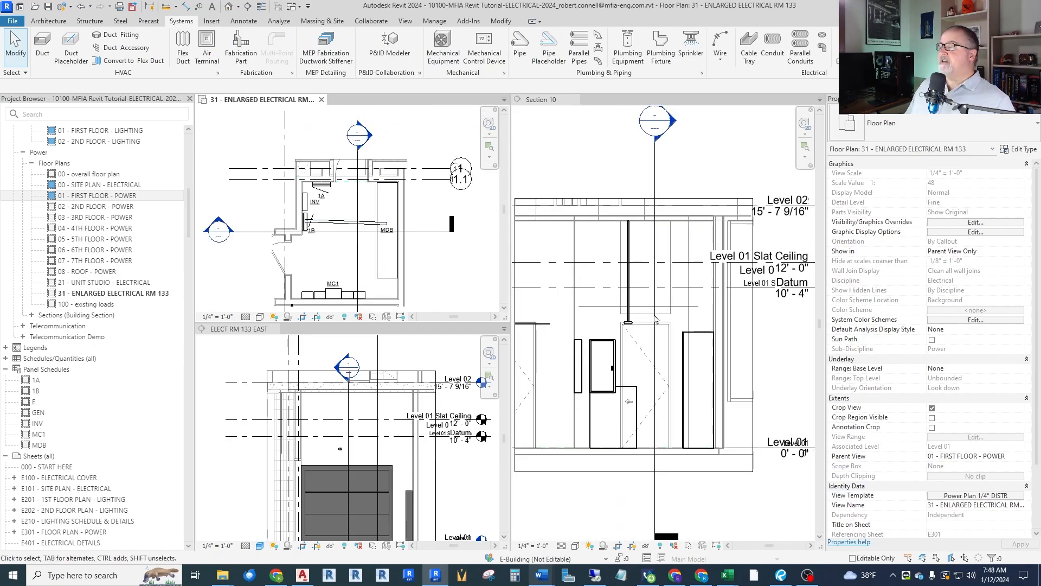
scroll(661, 340, "up", 2)
scroll(656, 320, "down", 4)
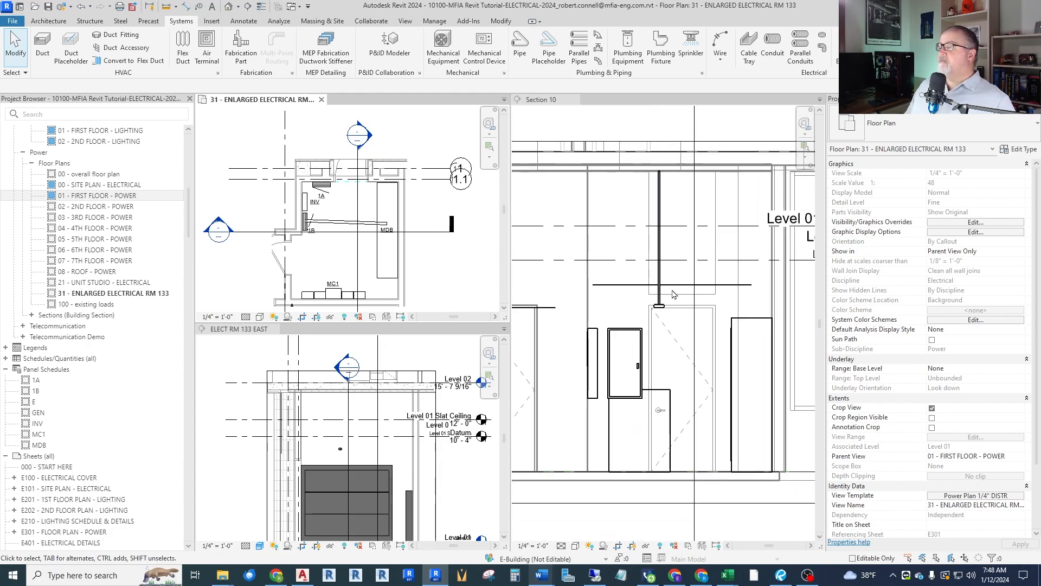
left_click(705, 176)
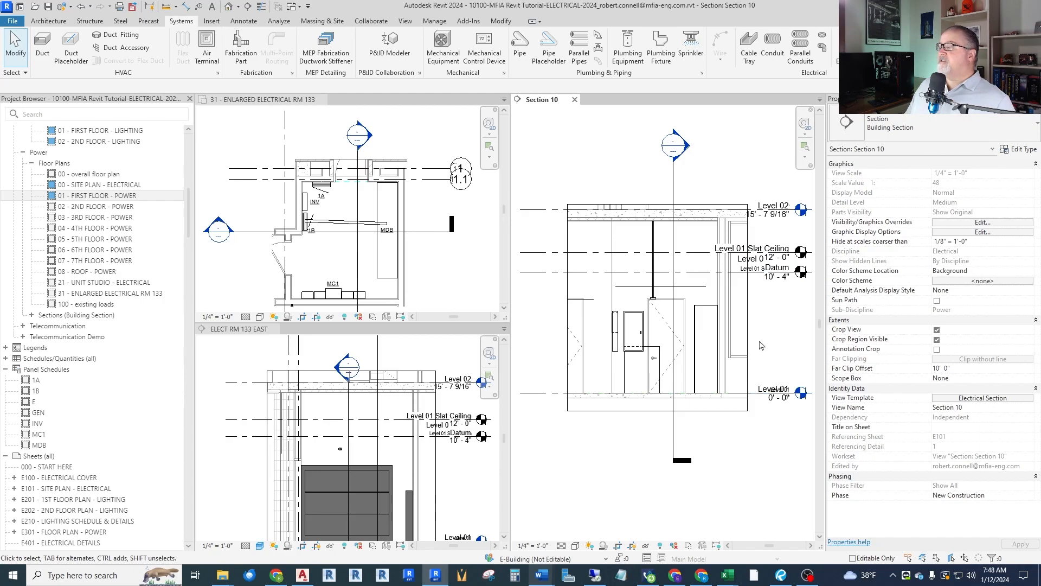
scroll(700, 320, "up", 3)
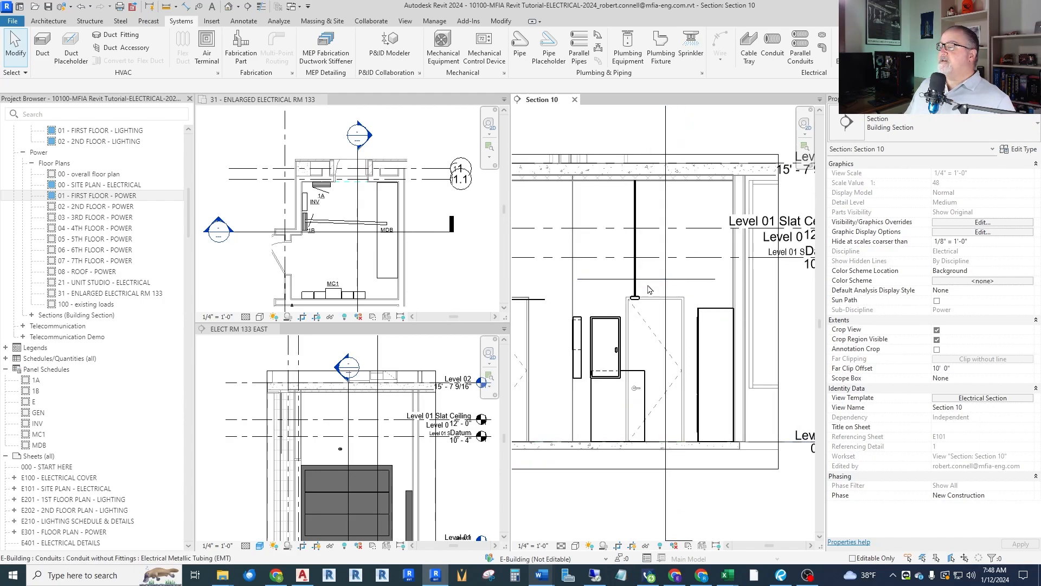
left_click(953, 400)
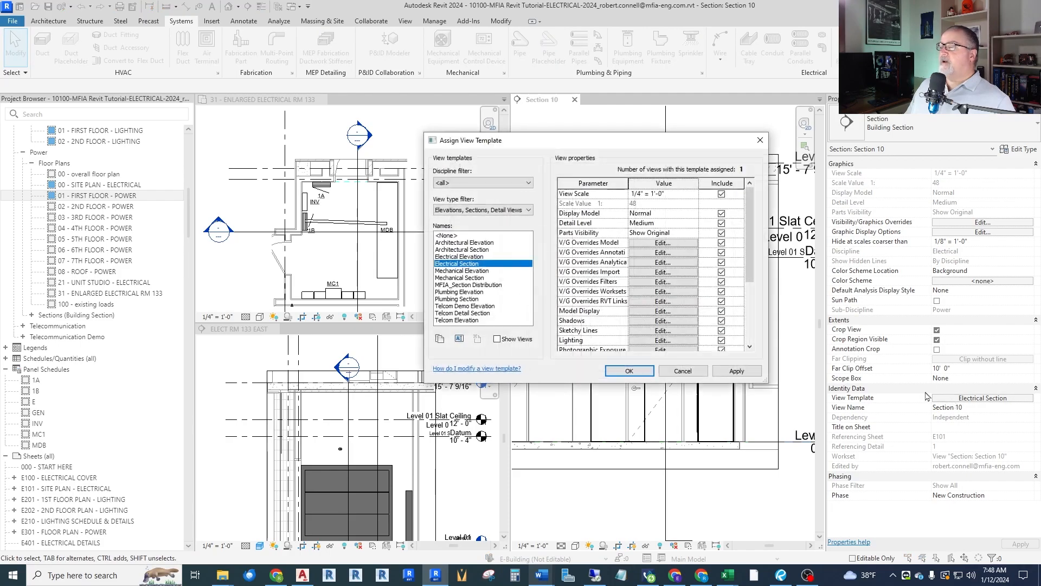
left_click(470, 285)
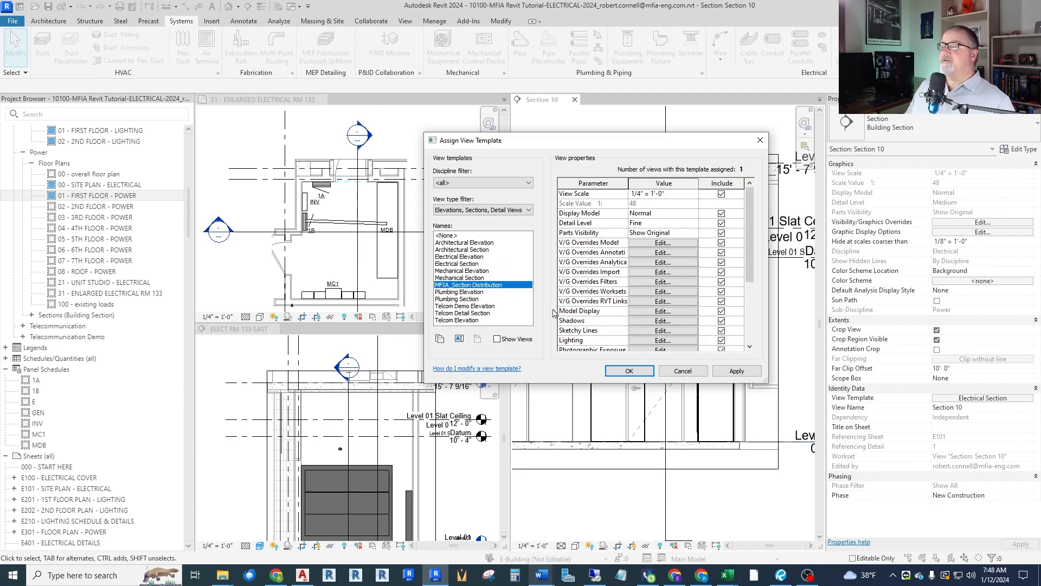
left_click(628, 372)
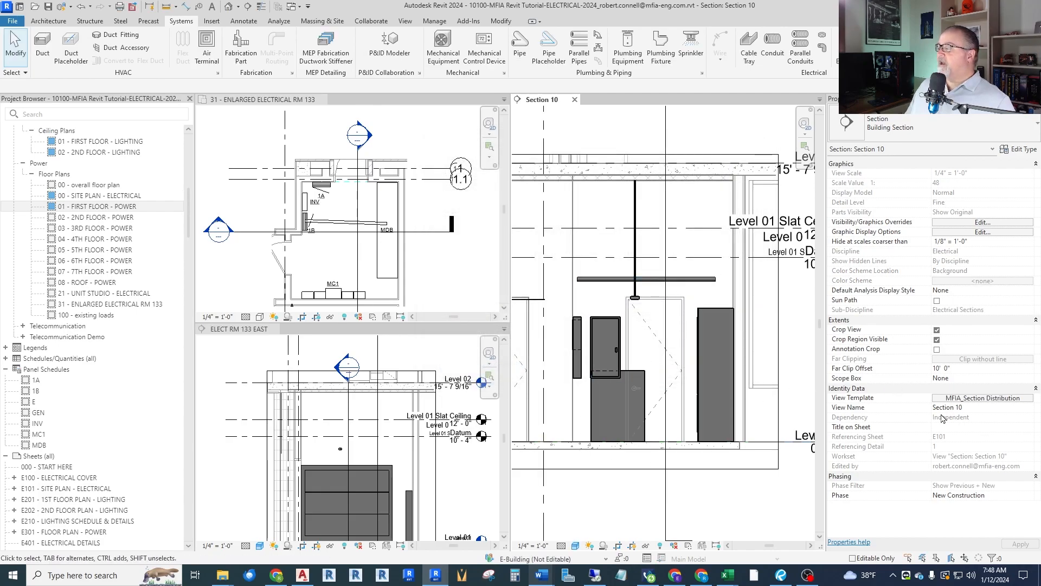
Review the detail level and model display style in the MFIA_Section Distribution view template, keeping Fine and Shaded
left_click(965, 400)
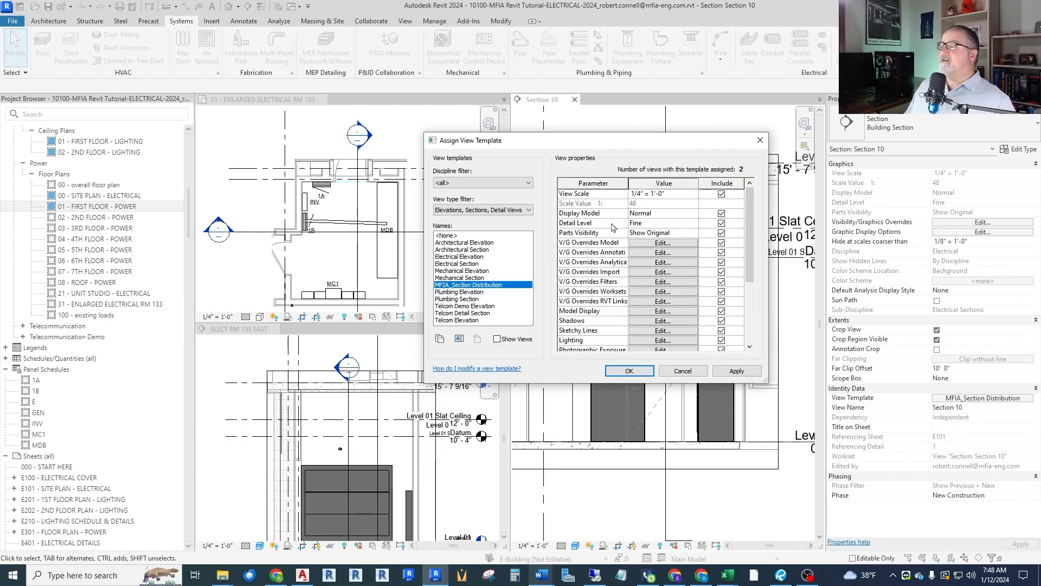
left_click(693, 225)
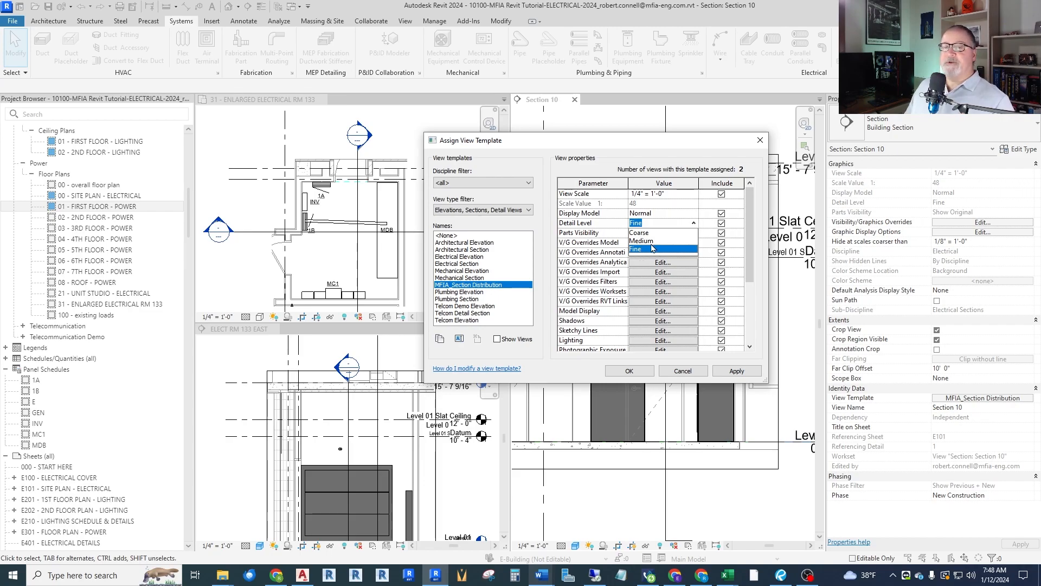
left_click(653, 224)
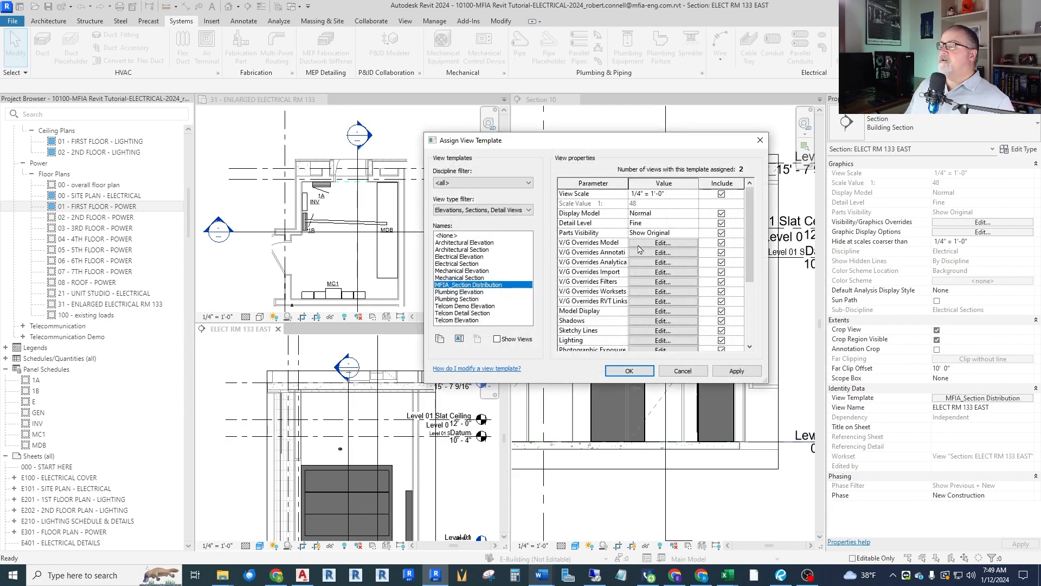
left_click(660, 312)
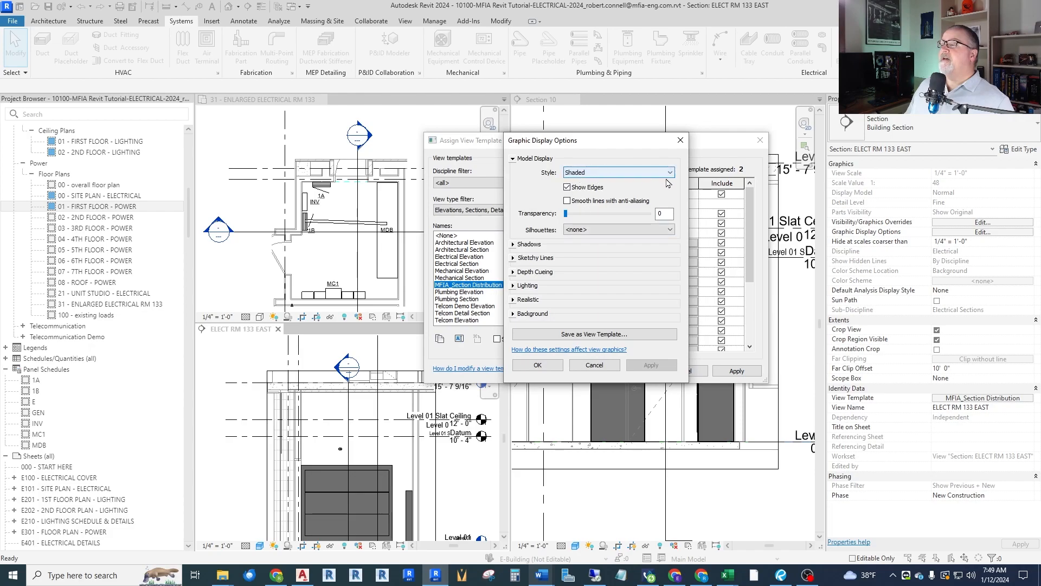
left_click(585, 173)
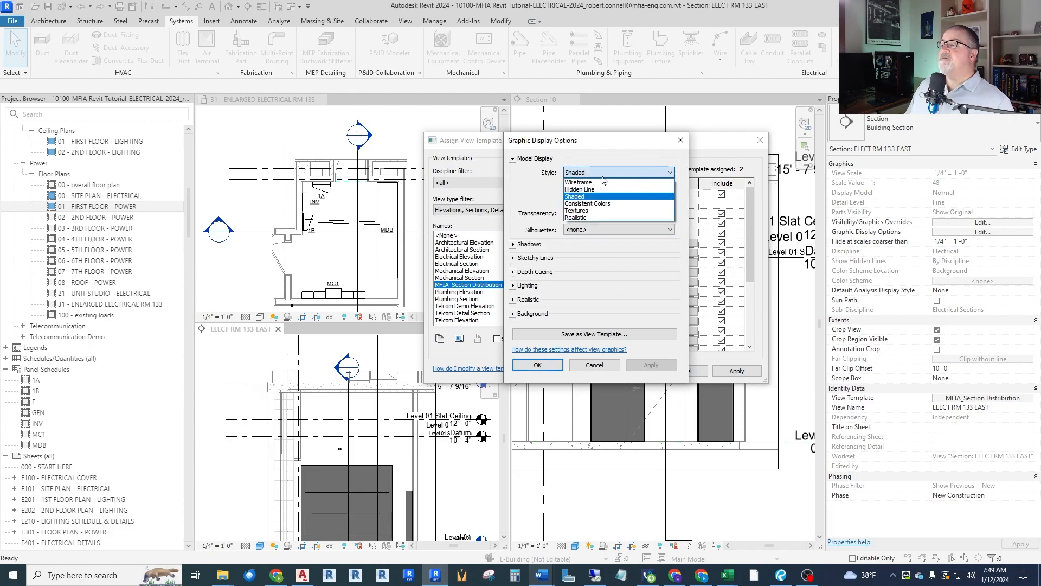
left_click(578, 196)
left_click(546, 365)
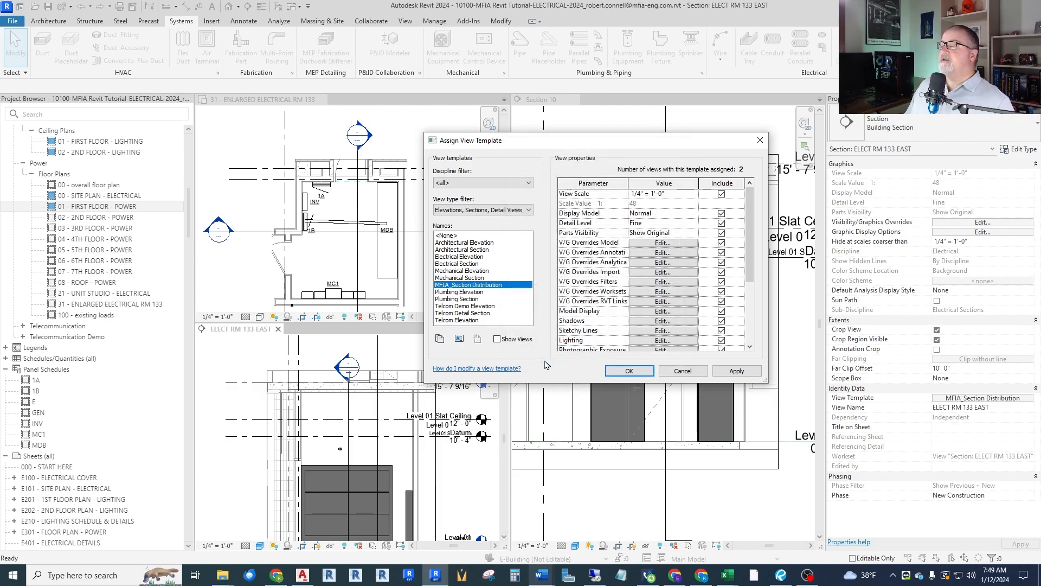
left_click(628, 372)
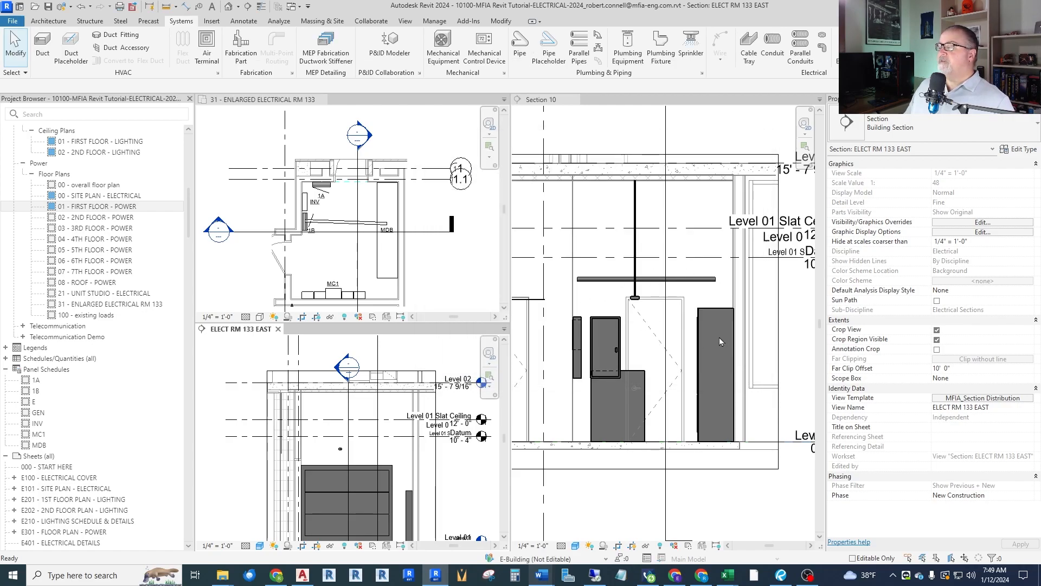
Select the horizontal conduit in Section 10 and compare the commands offered at its MDB end and along its body
scroll(721, 337, "up", 1)
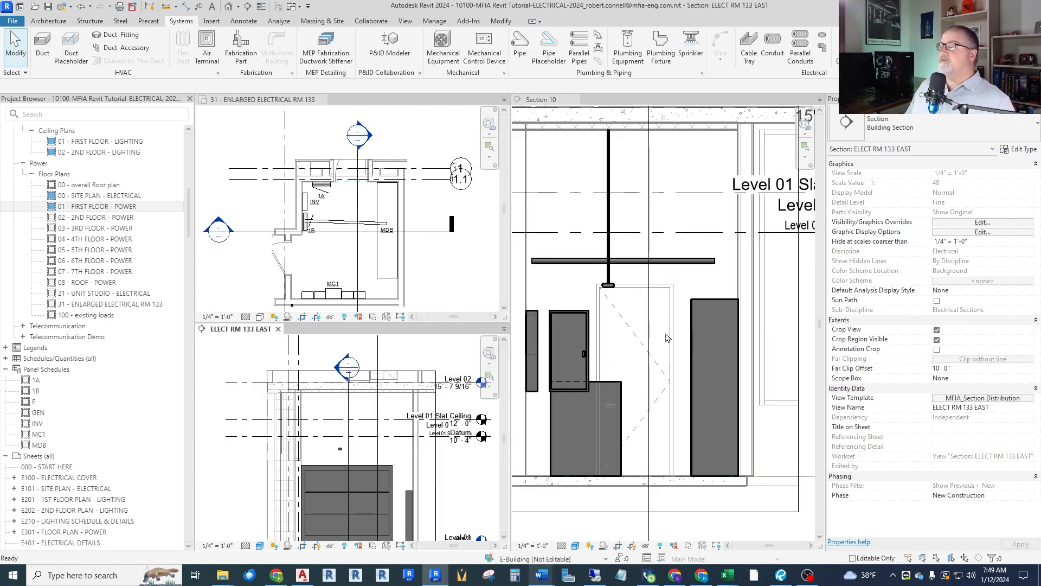
scroll(657, 261, "up", 3)
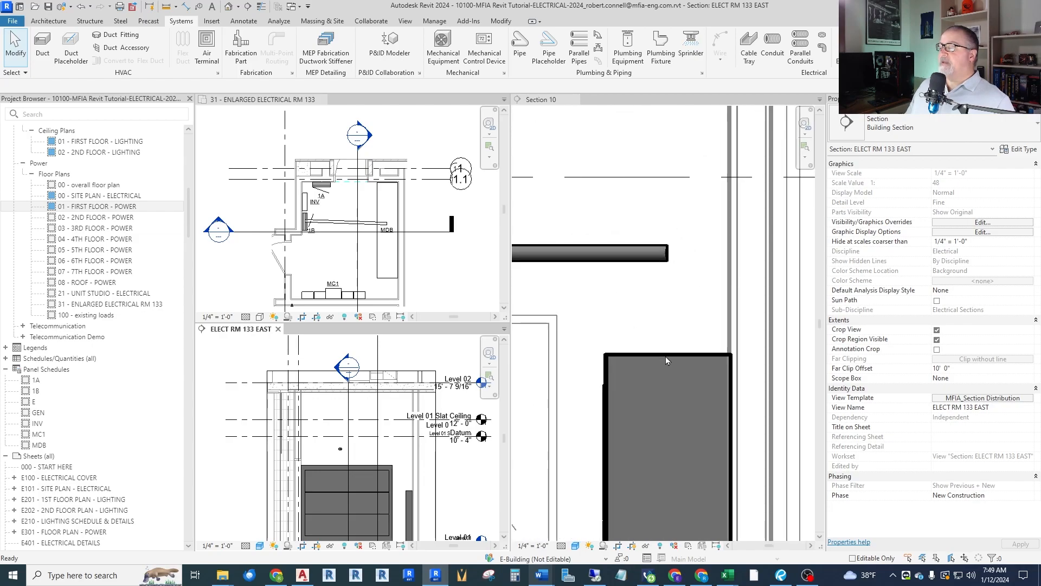
left_click(652, 256)
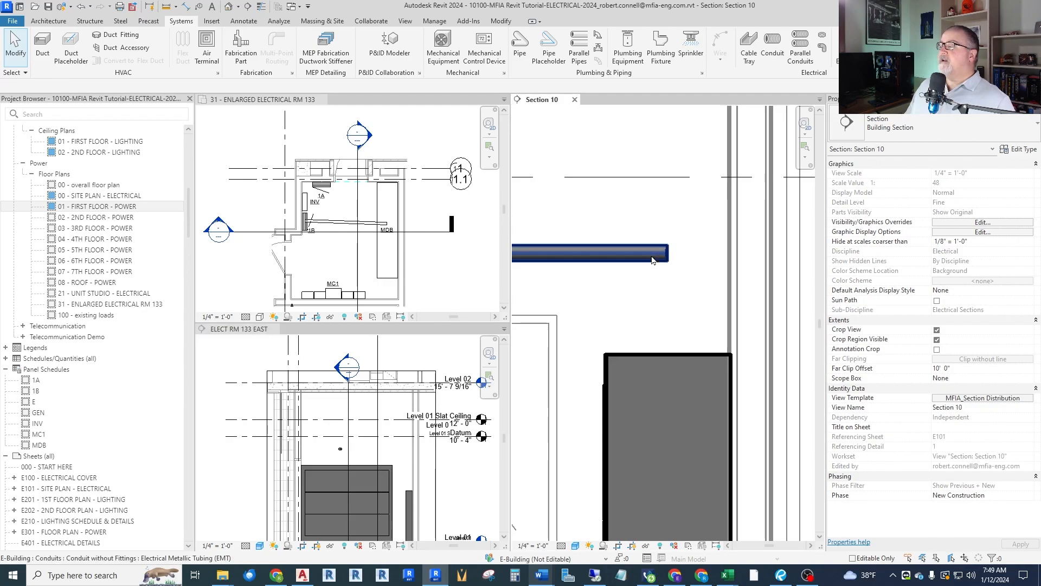
left_click(667, 256)
middle_click_drag(683, 260, 630, 269)
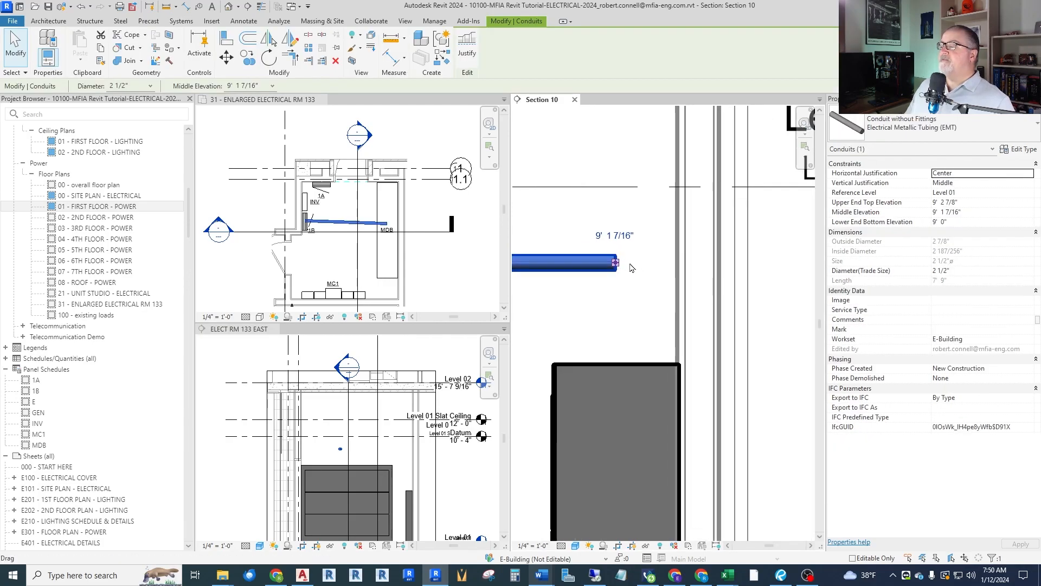
right_click(615, 264)
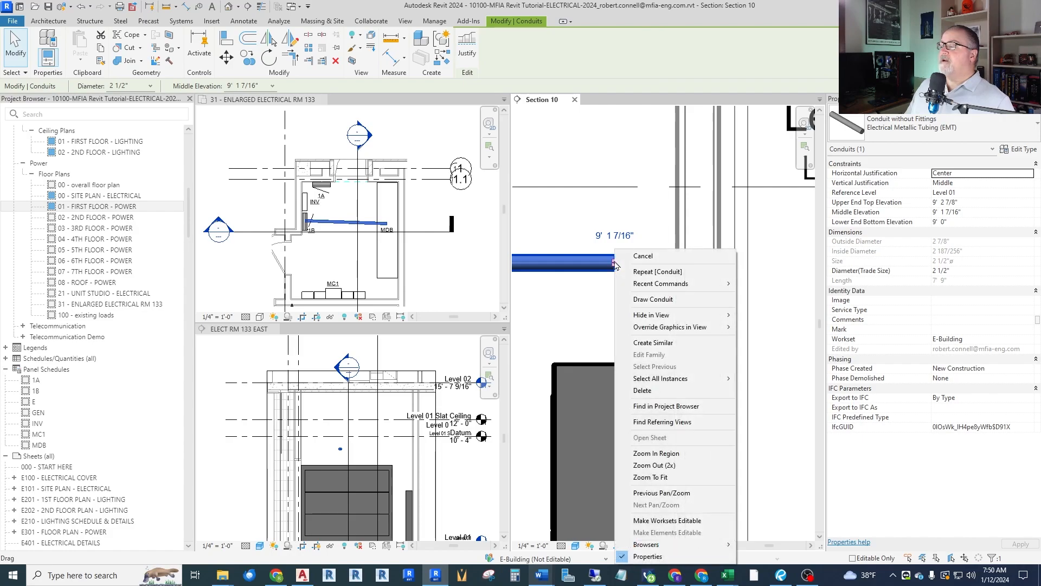
key("Escape")
right_click(561, 266)
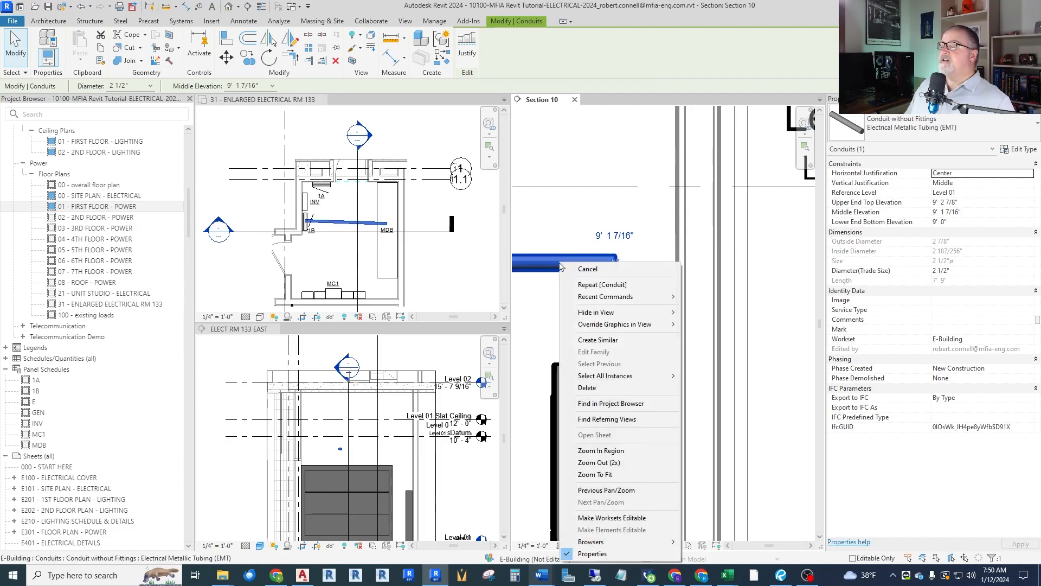
left_click(650, 260)
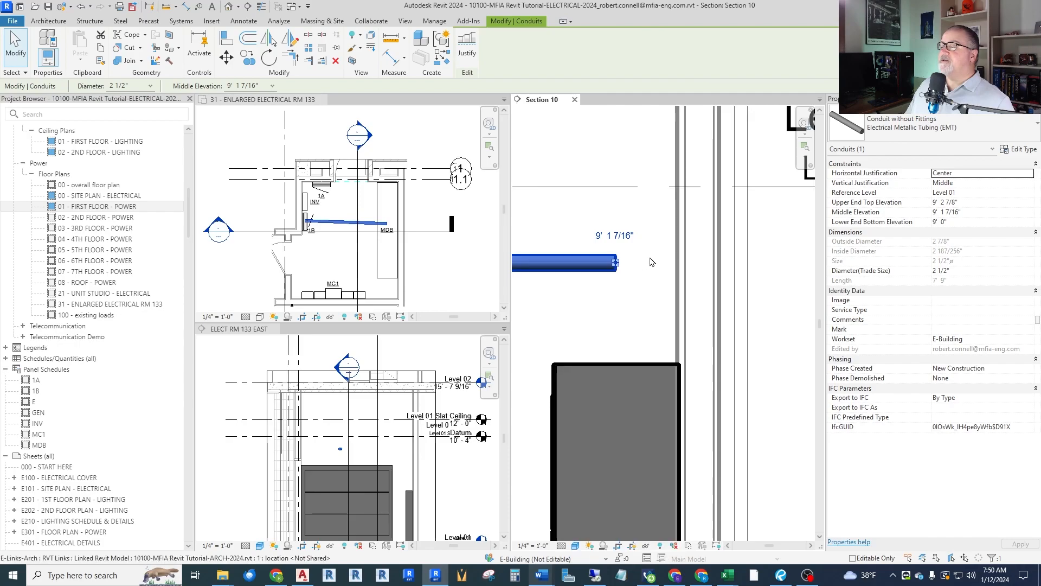
Draw a vertical conduit drop from the run's MDB end, stopping just above the switchboard
right_click(617, 266)
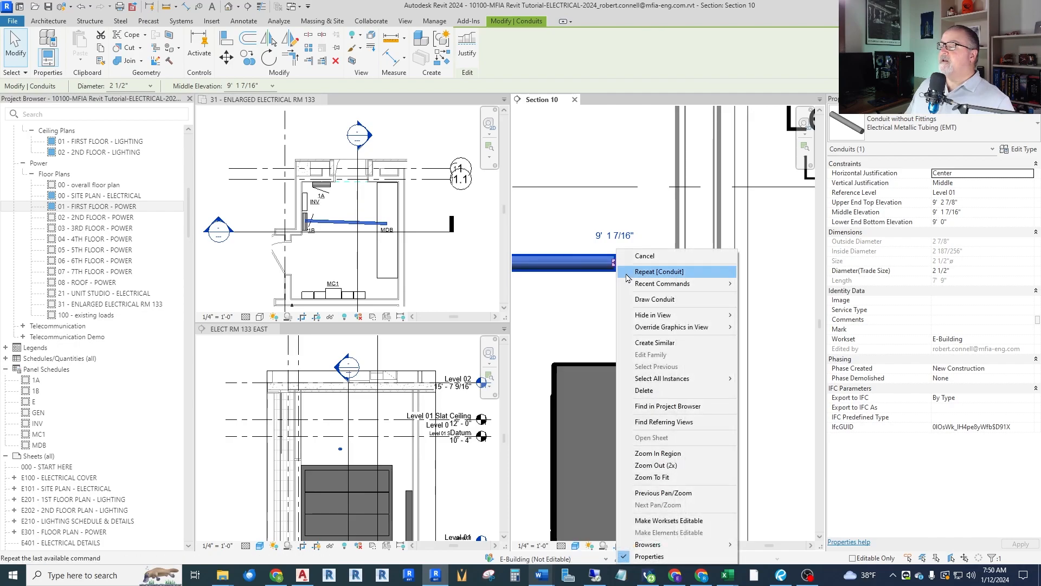
left_click(653, 299)
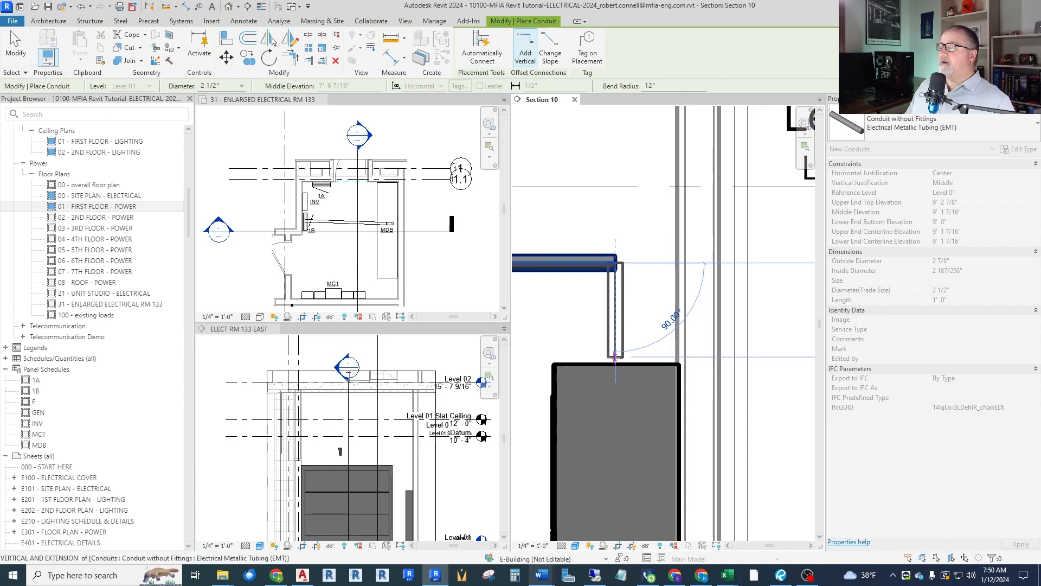
left_click(615, 351)
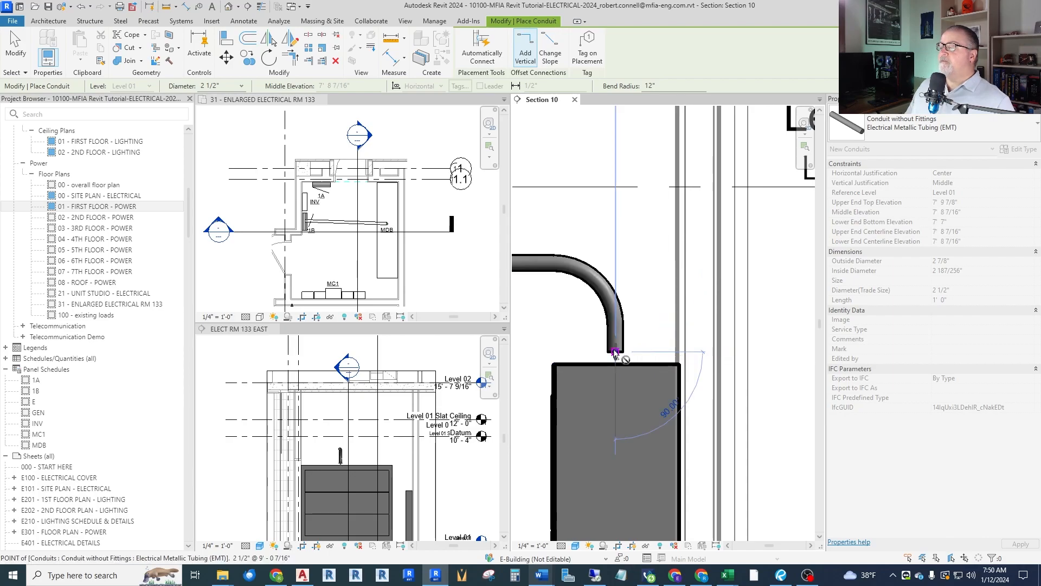
key("Escape")
key("Escape")
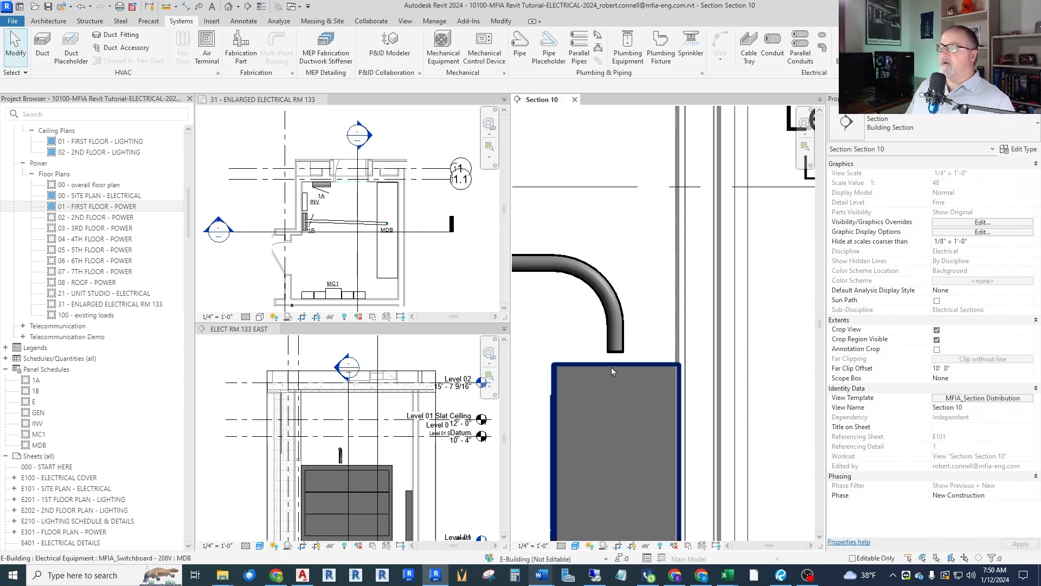
Align the lower end of the conduit drop with the top of switchboard MDB
scroll(611, 366, "up", 4)
left_click(629, 310)
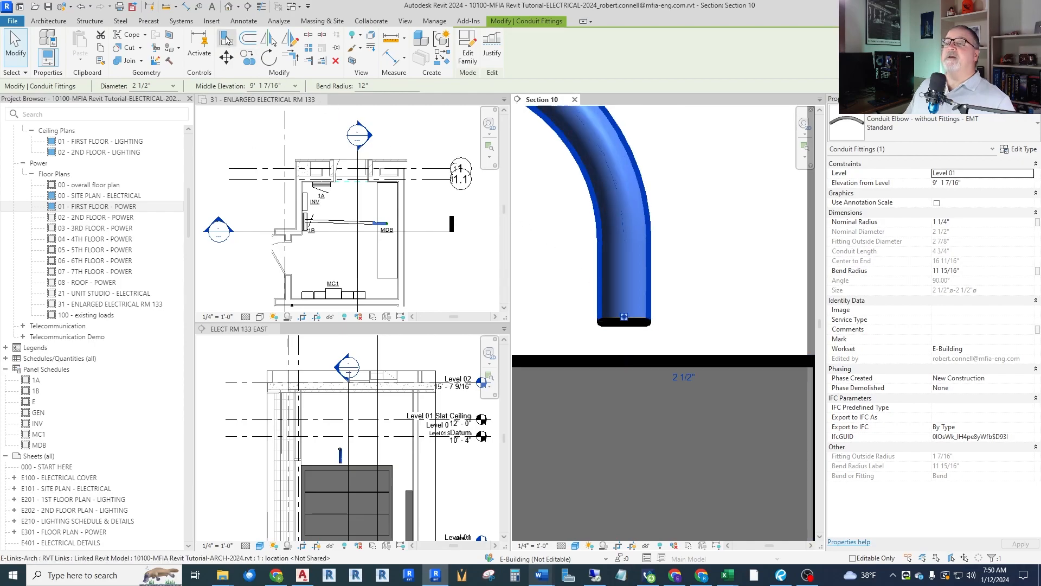
left_click(227, 41)
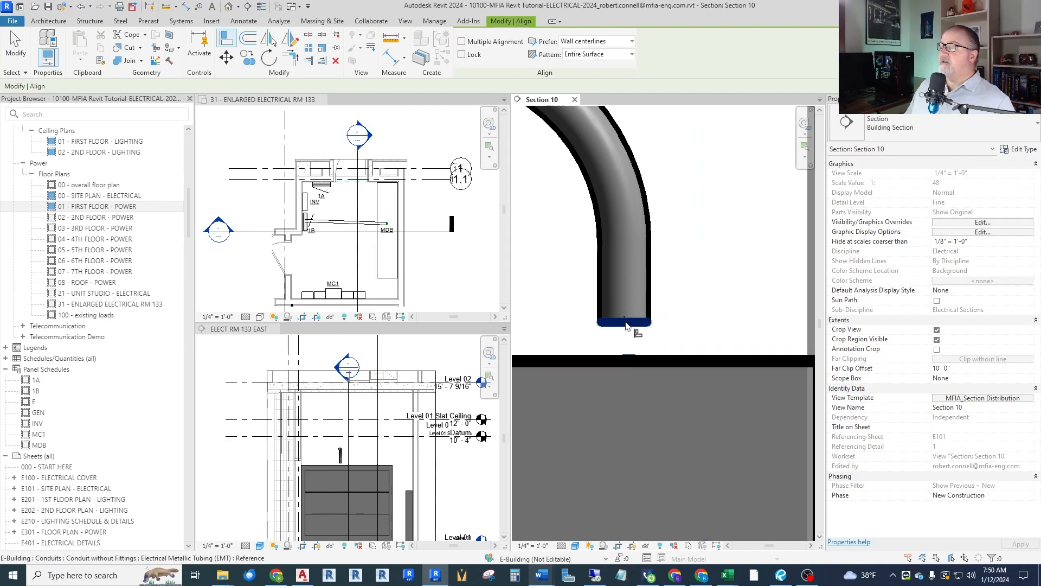
left_click(626, 323)
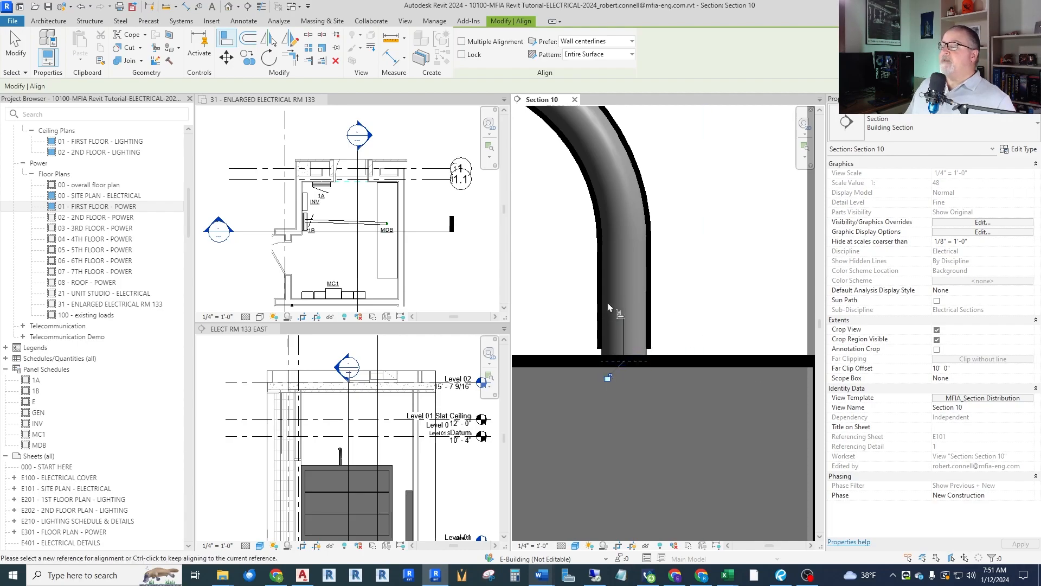
key("Escape")
key("Escape")
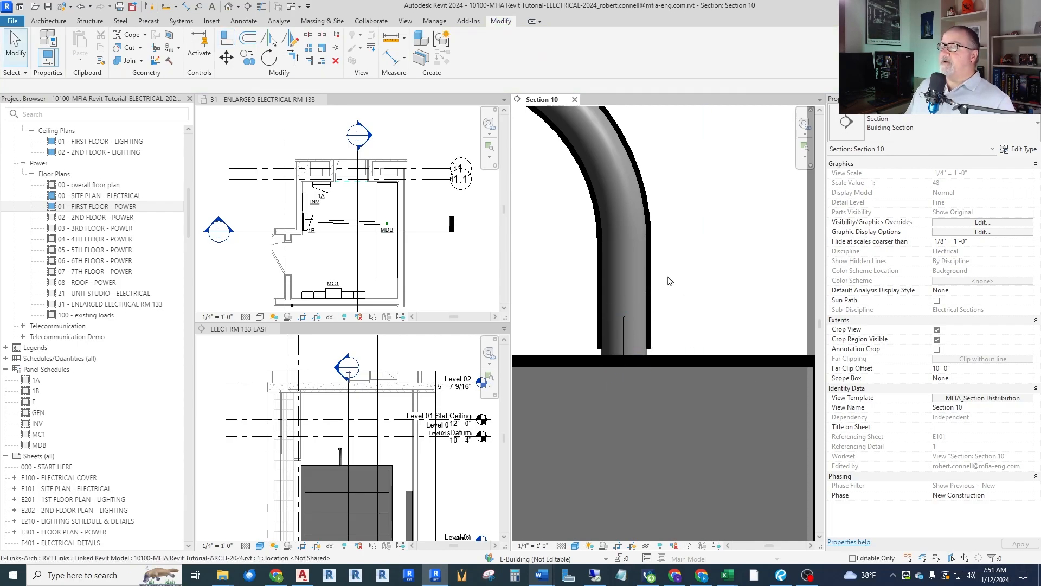
Turn on thin line display for the model views
scroll(656, 364, "down", 2)
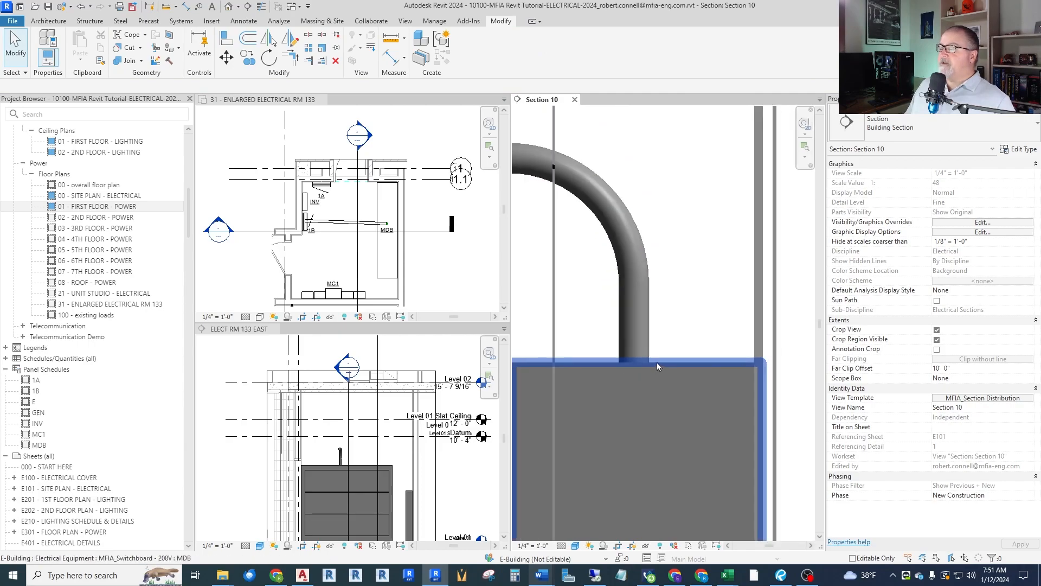
left_click(262, 7)
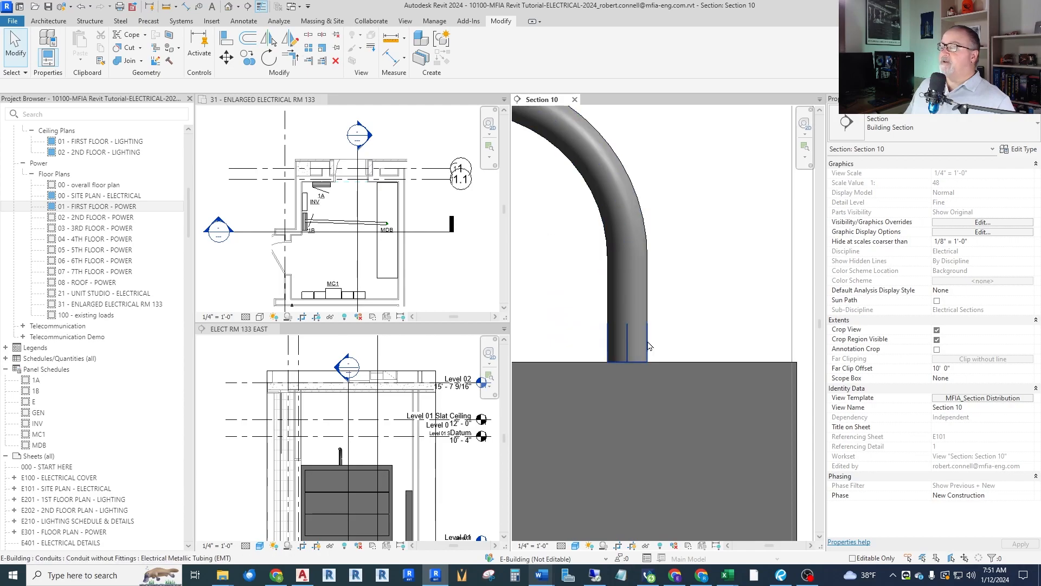
scroll(663, 323, "down", 4)
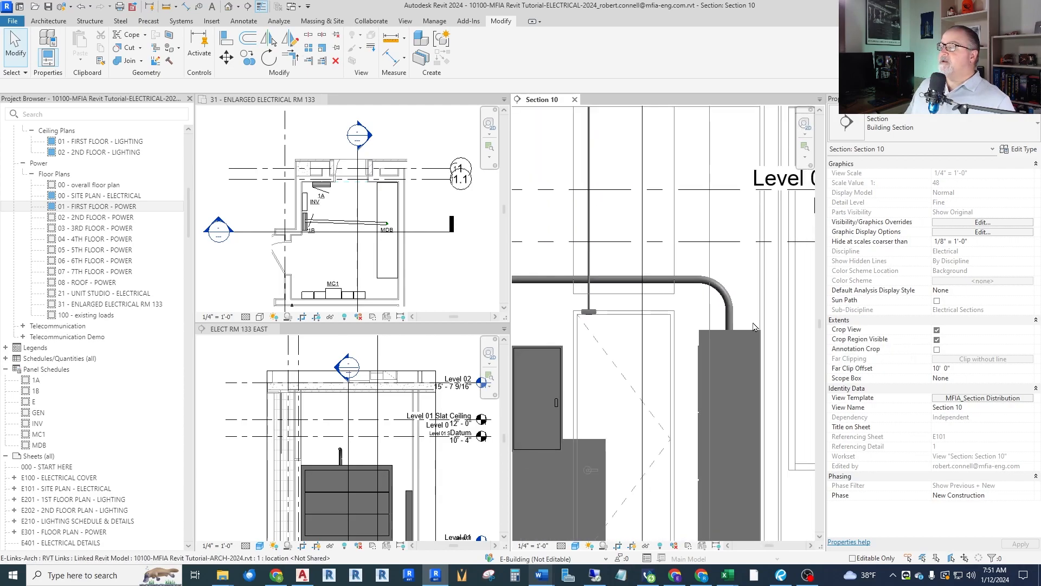
scroll(753, 327, "down", 2)
scroll(608, 333, "up", 4)
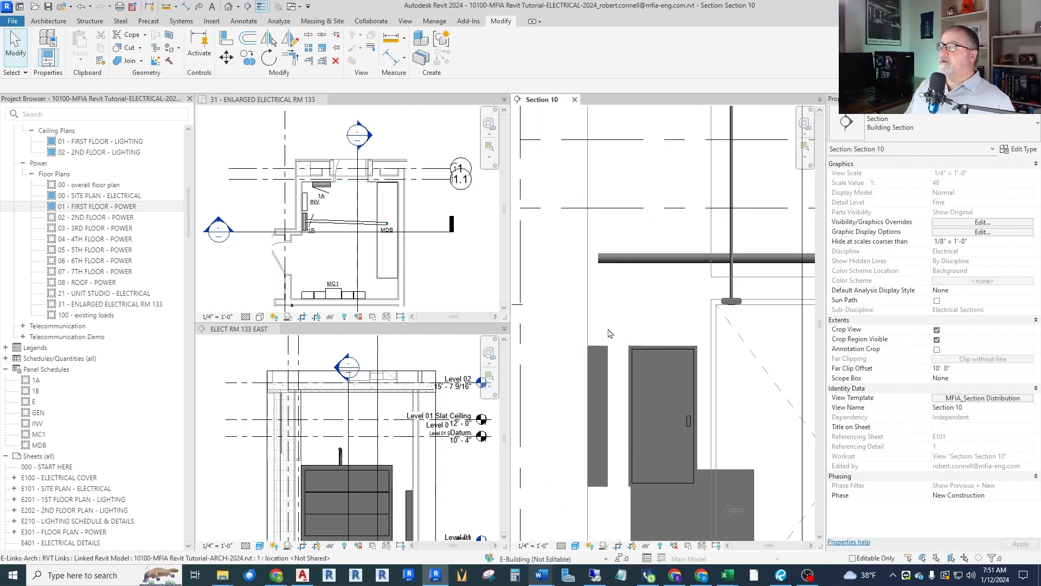
scroll(608, 334, "up", 2)
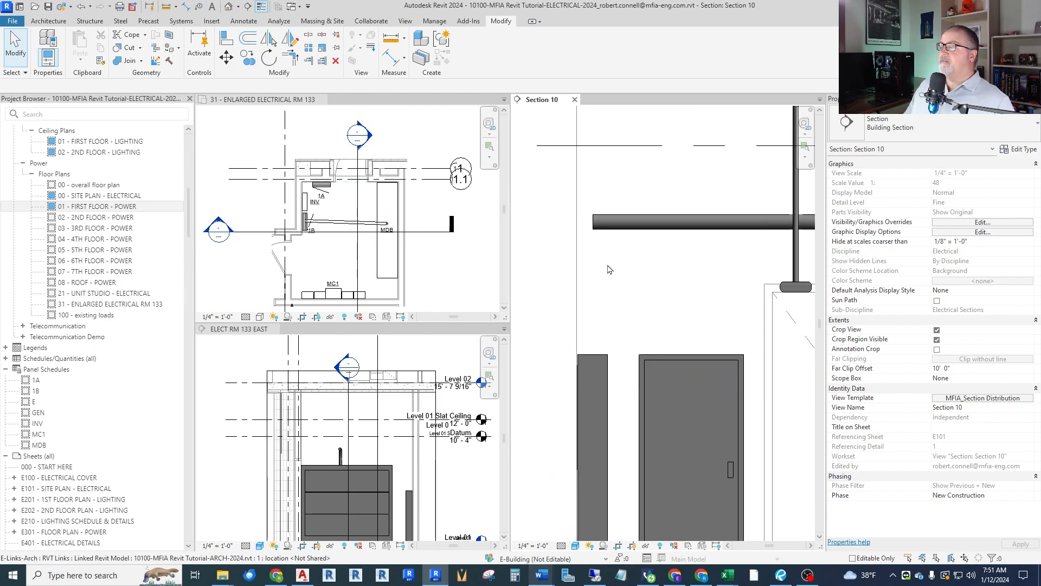
Draw a vertical 2 1/2" EMT conduit drop from the run's panel 1B end in Section 10, stopping just above the panel
scroll(640, 268, "up", 1)
left_click(601, 219)
left_click(632, 231)
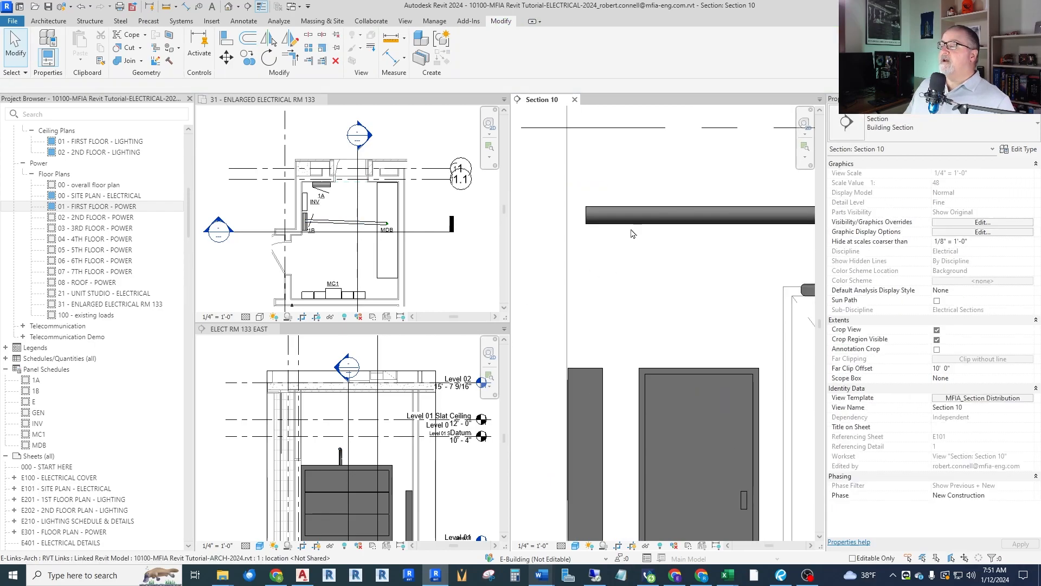
right_click(587, 216)
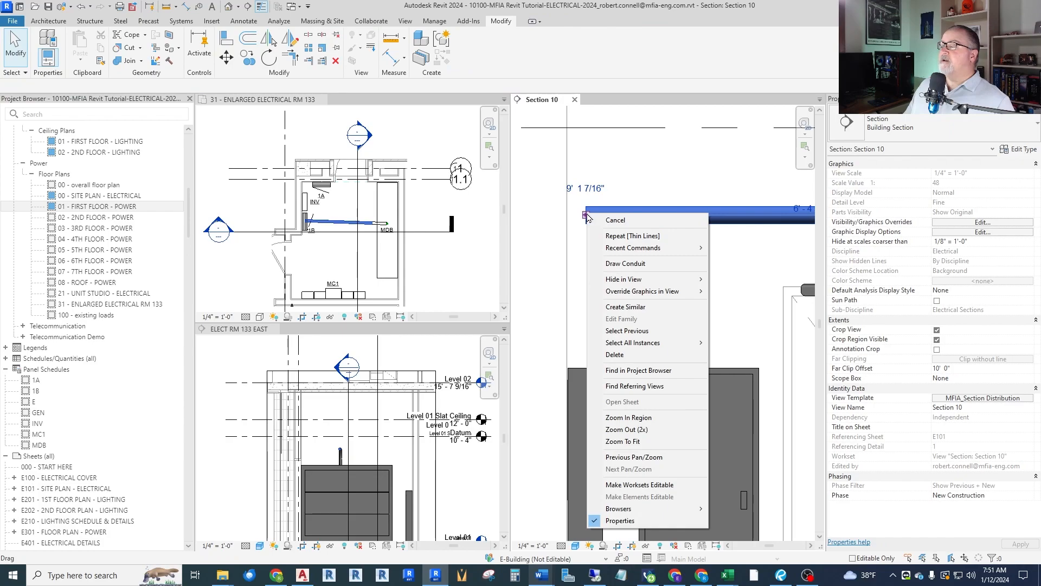
left_click(611, 266)
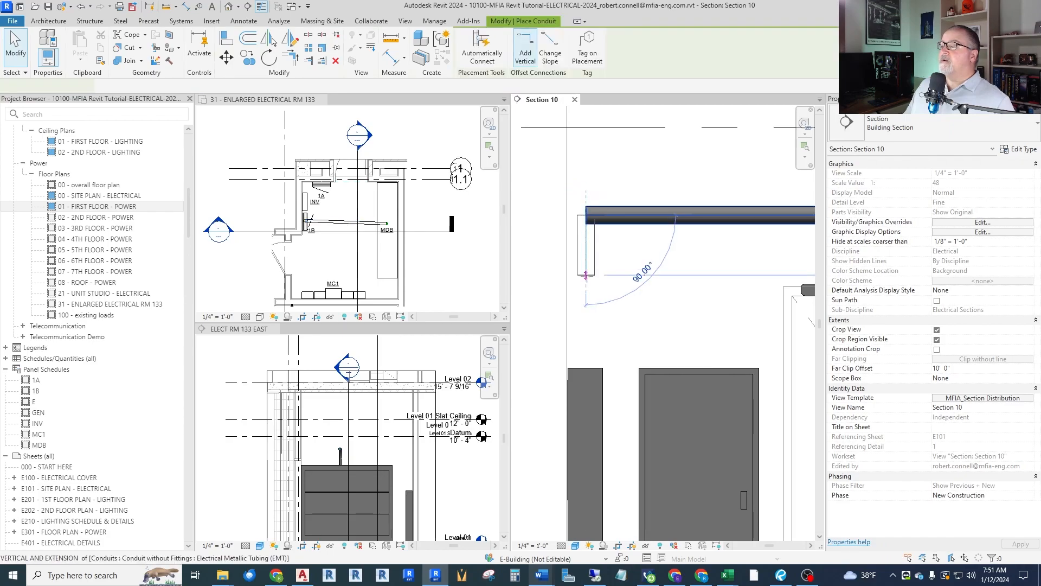
scroll(587, 359, "up", 3)
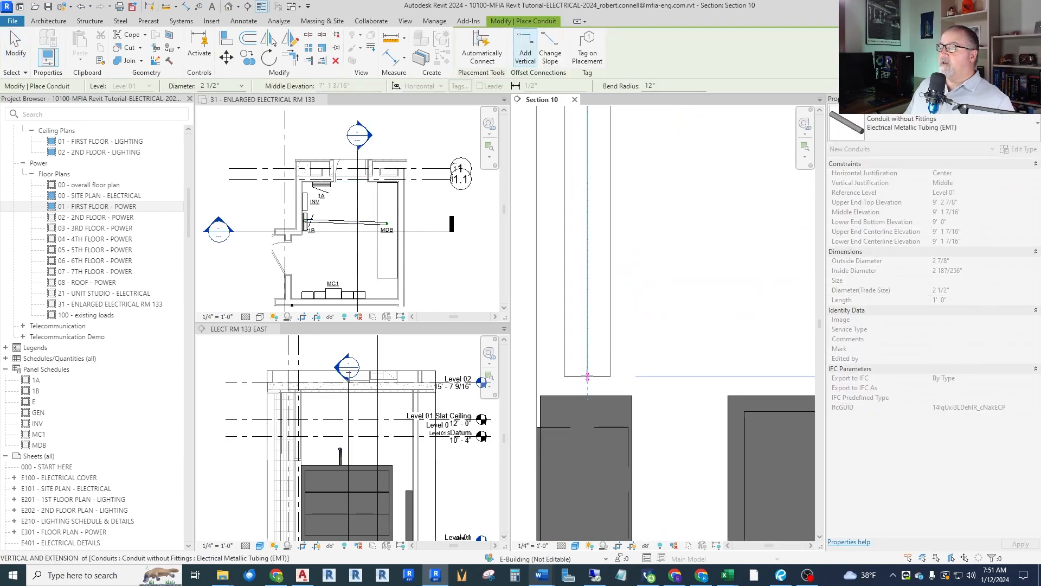
left_click(588, 384)
key("Escape")
key("Escape")
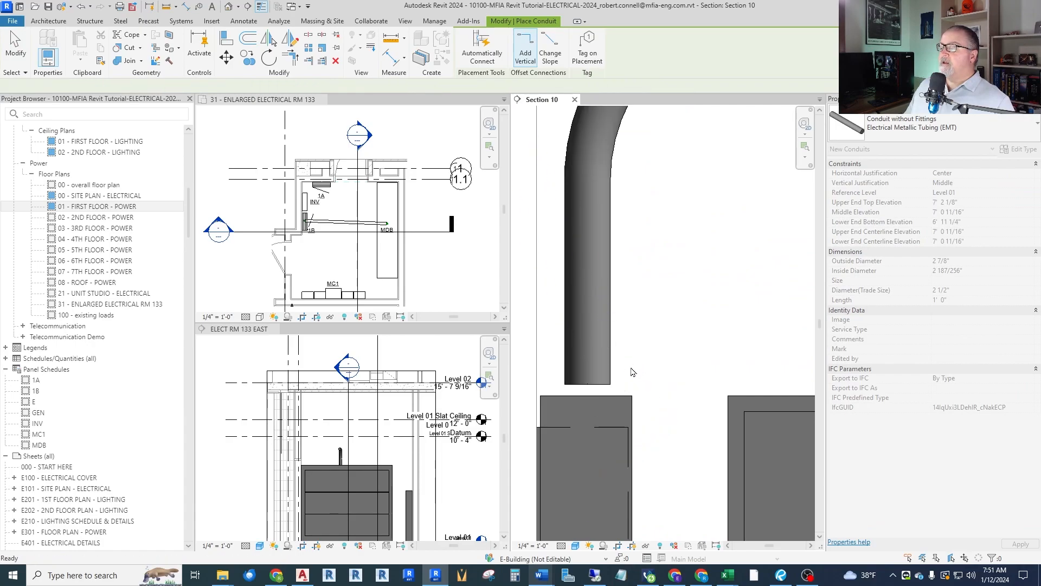
Align the lower end of the new conduit drop with the top of panel 1B
left_click(584, 360)
left_click(226, 37)
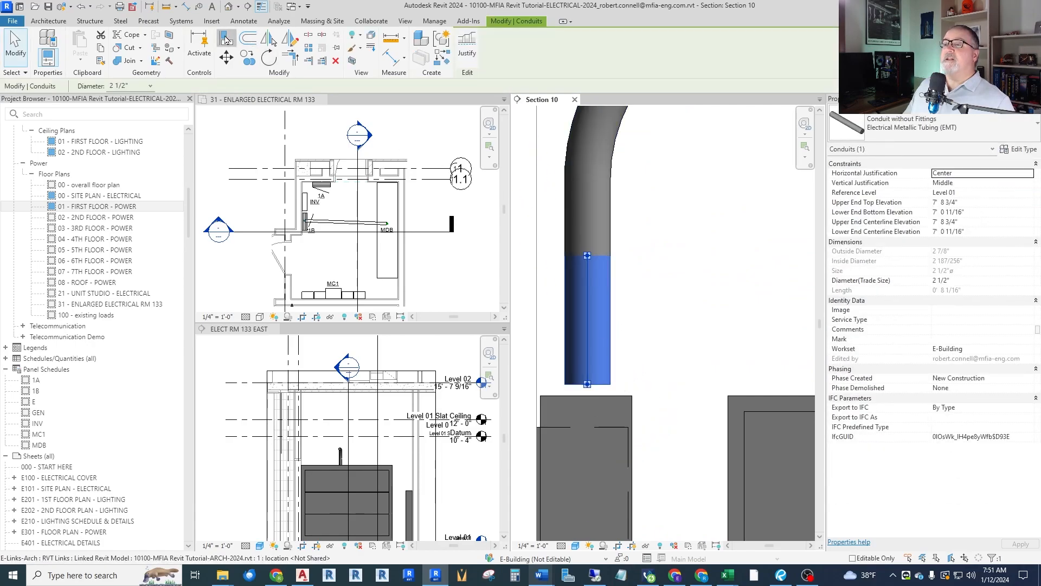
left_click(590, 394)
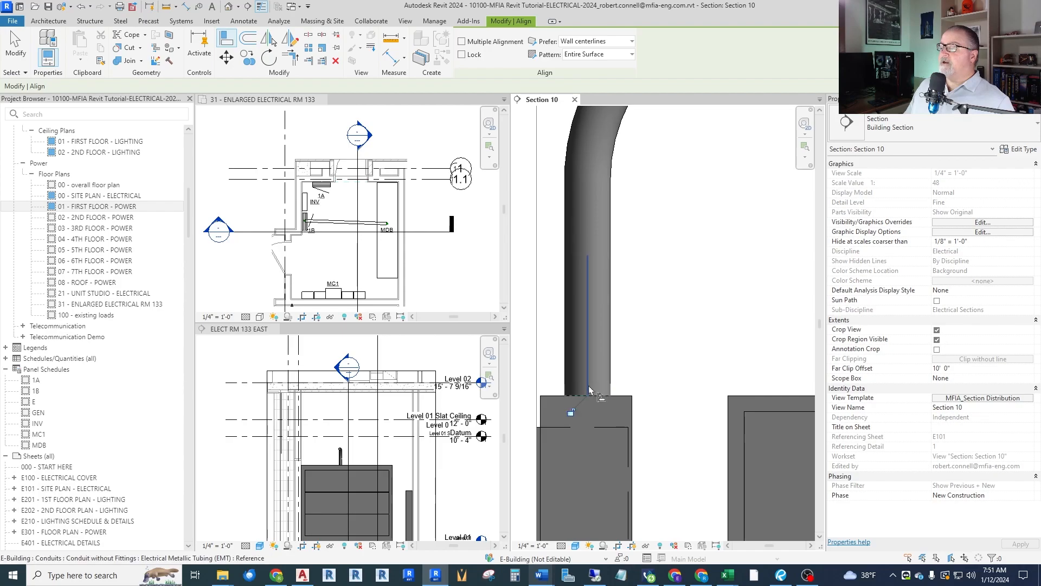
left_click(587, 358)
scroll(564, 350, "down", 2)
key("Escape")
key("Escape")
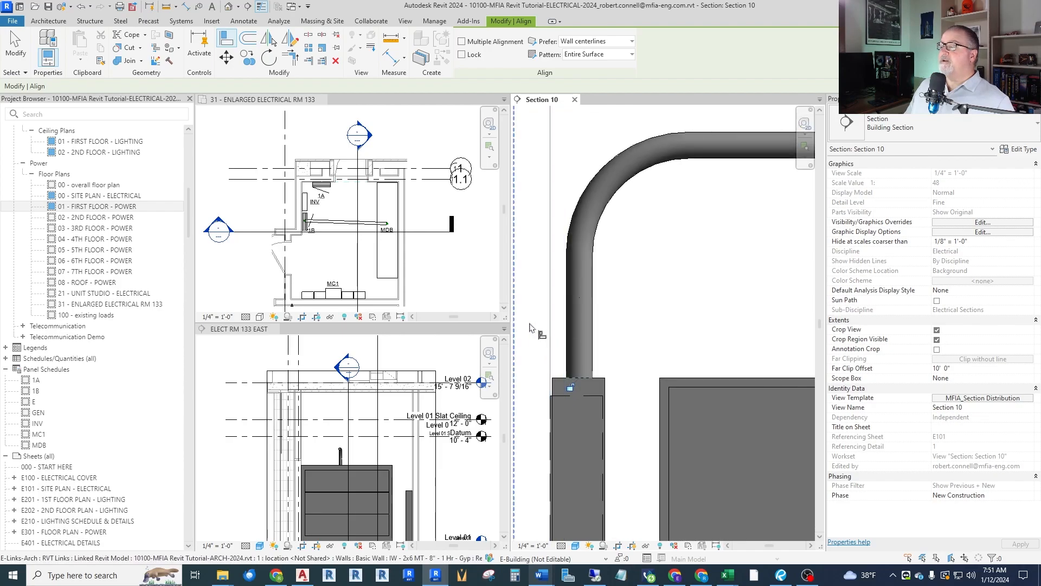
Fit all open views and select the whole connected conduit run to check its continuity, then clear the selection
scroll(624, 329, "down", 2)
key("z")
key("a")
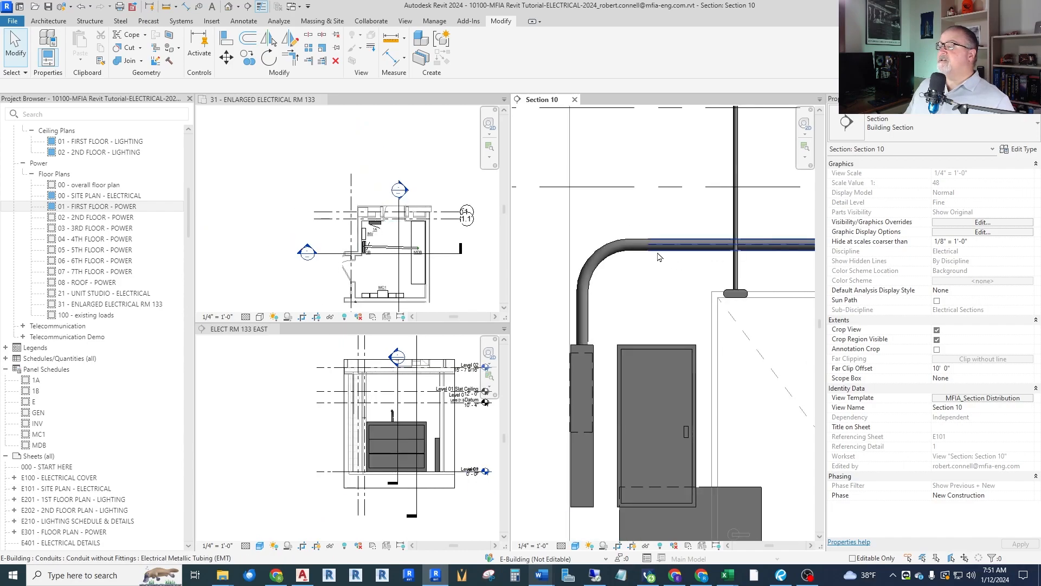
key("Tab")
left_click(659, 254)
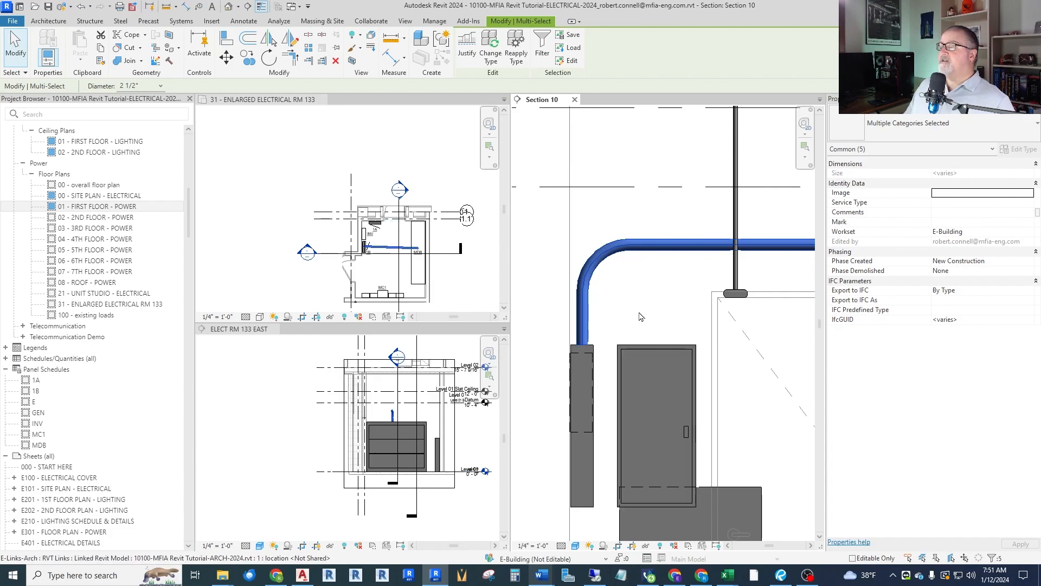
left_click(634, 289)
Shift the vertical conduit drop sideways in Section 10 and nudge it back to the middle of panel 1B
scroll(585, 339, "up", 3)
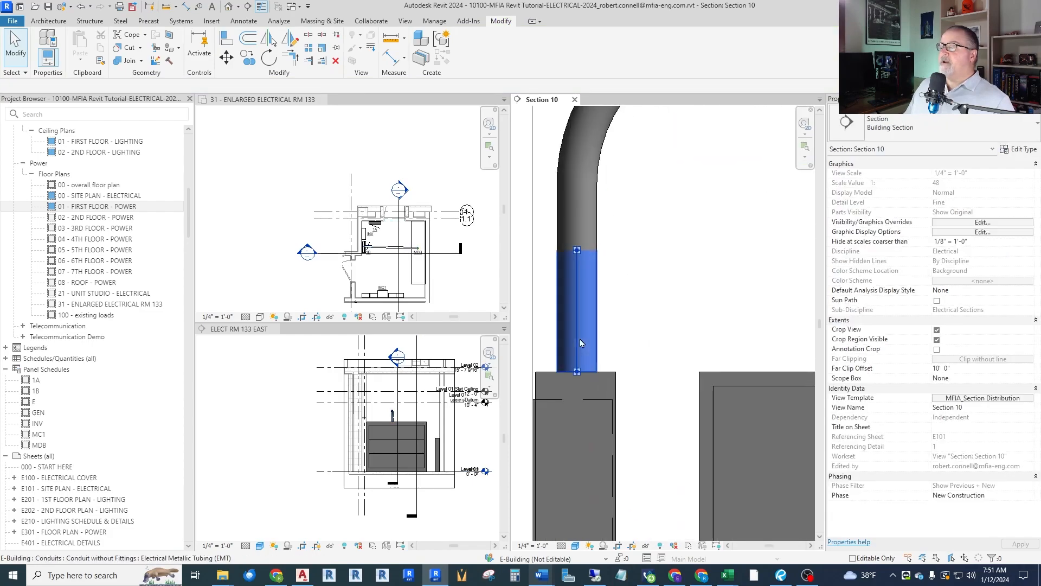
left_click(581, 338)
scroll(579, 337, "down", 3)
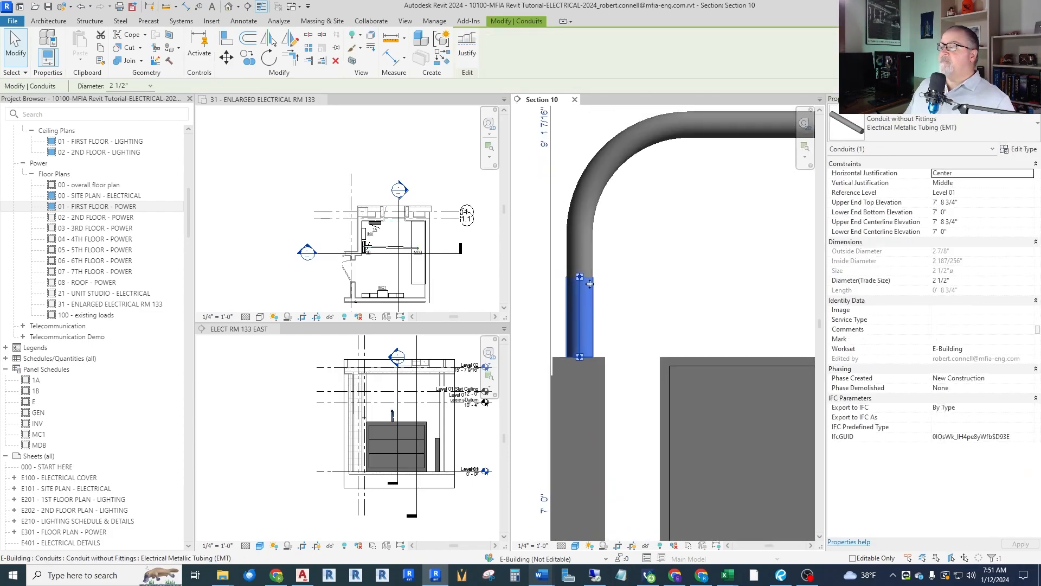
scroll(581, 332, "up", 3)
left_click_drag(582, 332, 566, 333)
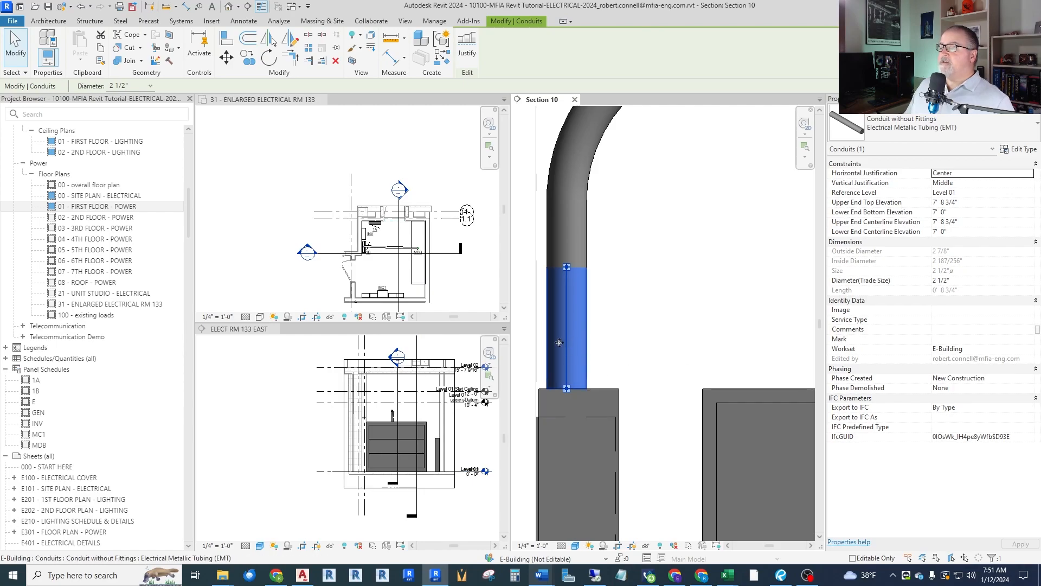
left_click_drag(559, 342, 568, 345)
key("Right")
key("Right")
key("Right")
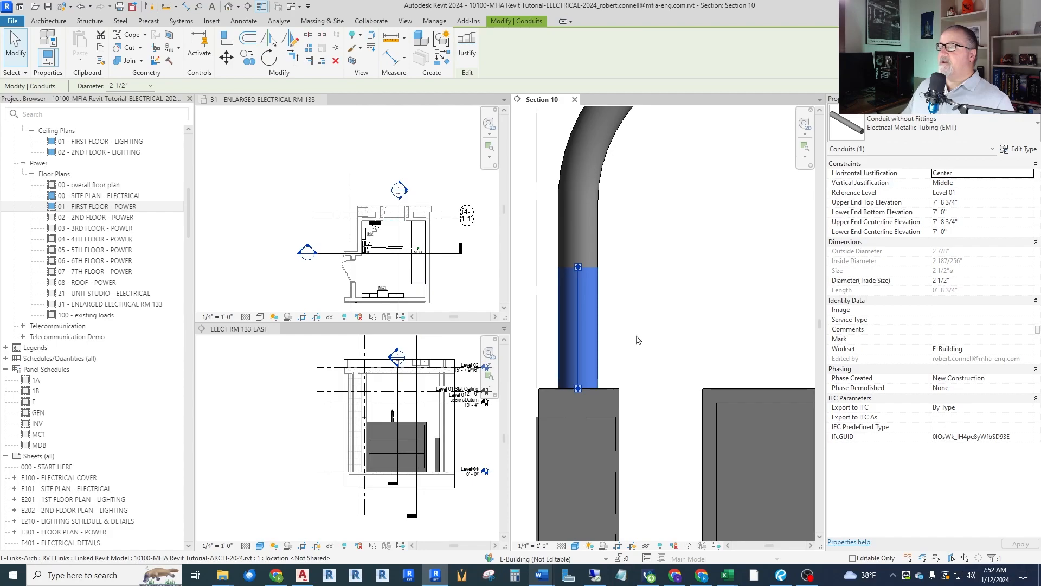
key("Escape")
Set the detail level to Coarse in the Power Plan 1/4" DISTR view template of the enlarged electrical room 133 plan
scroll(552, 284, "down", 2)
scroll(552, 284, "down", 3)
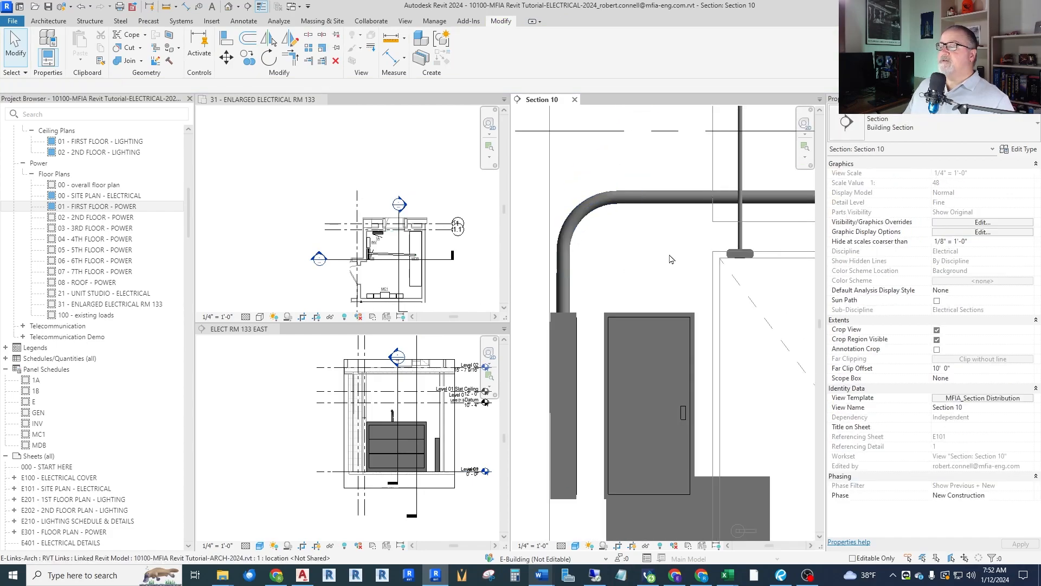
scroll(388, 263, "up", 5)
scroll(315, 164, "down", 5)
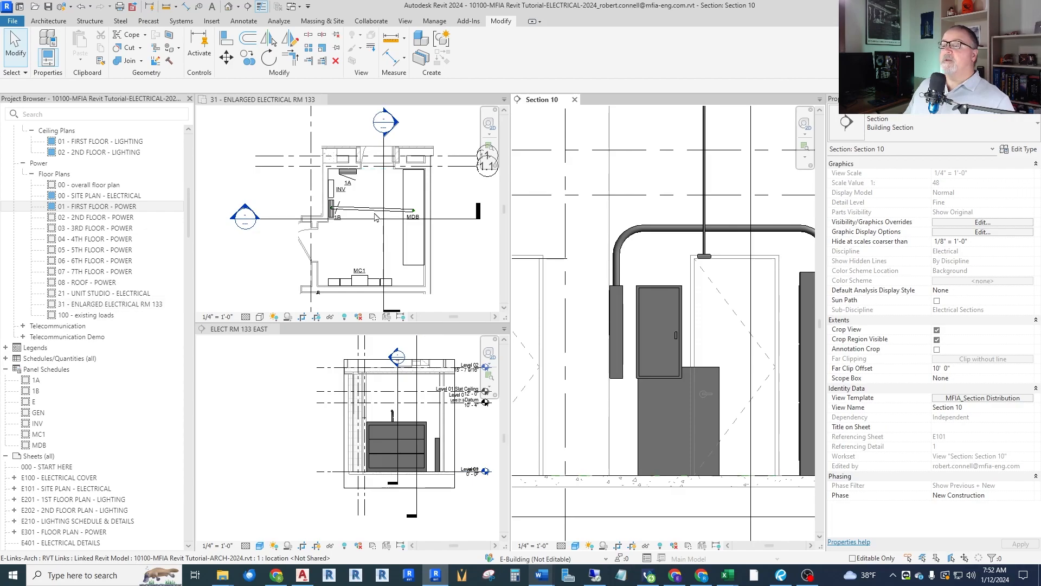
scroll(382, 211, "up", 2)
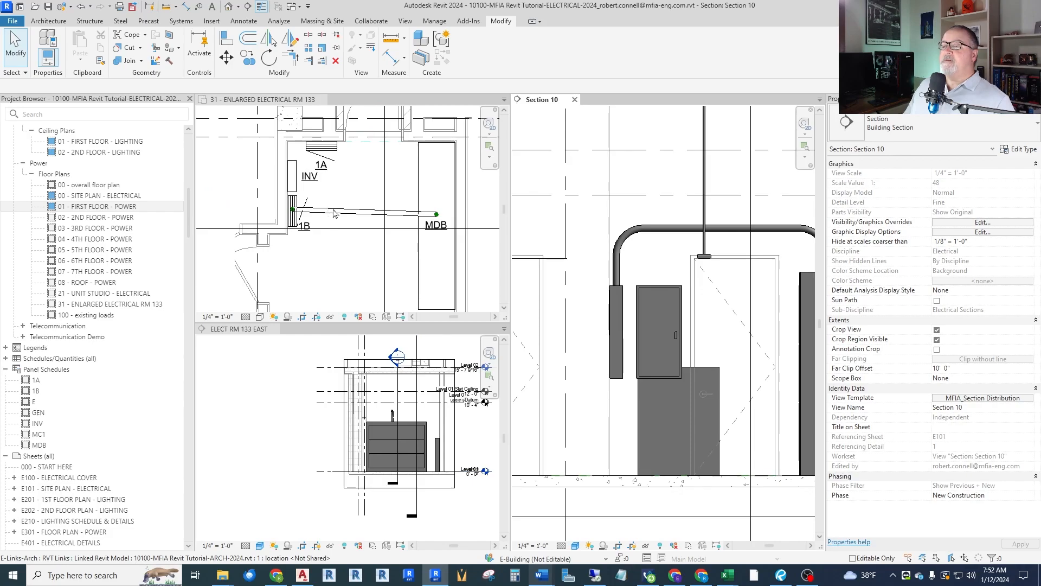
scroll(356, 203, "down", 1)
left_click(357, 203)
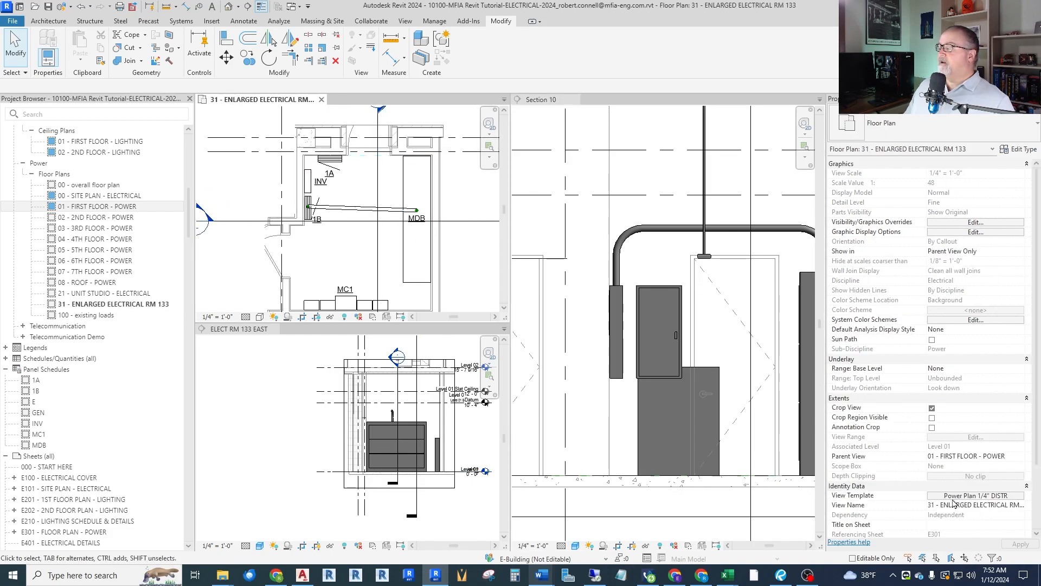
left_click(984, 496)
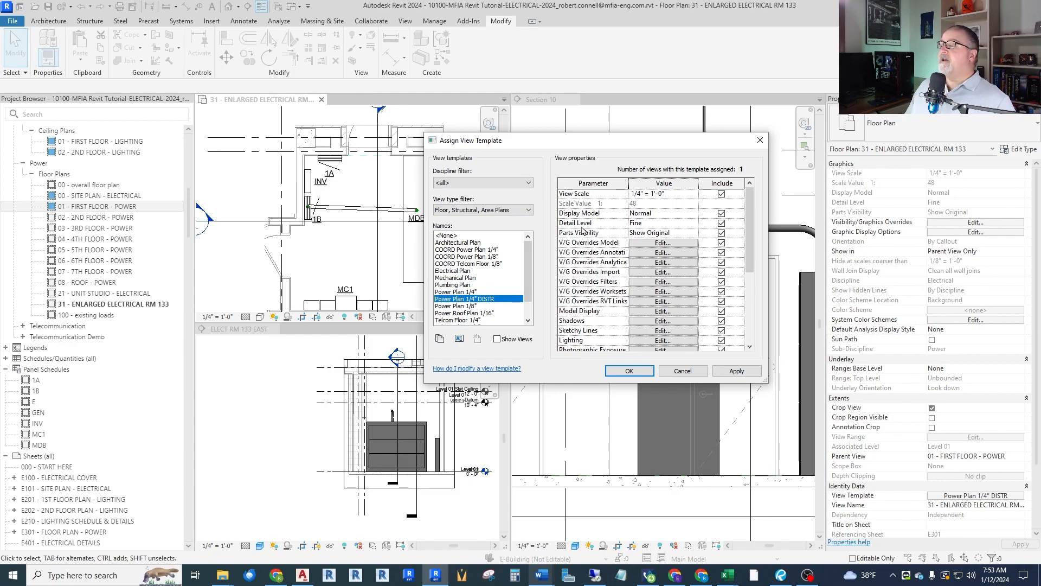
left_click(698, 225)
left_click(639, 232)
left_click(629, 371)
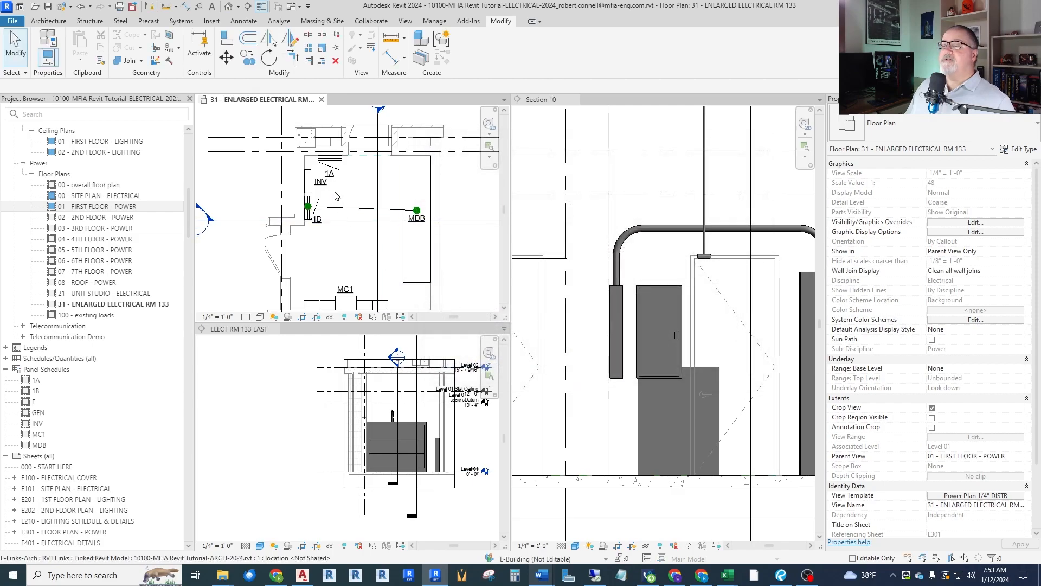
Examine the single-line conduit and its rise/drop symbols at panel 1B and MDB in the enlarged floor plan
scroll(338, 193, "up", 2)
middle_click_drag(497, 231, 423, 229)
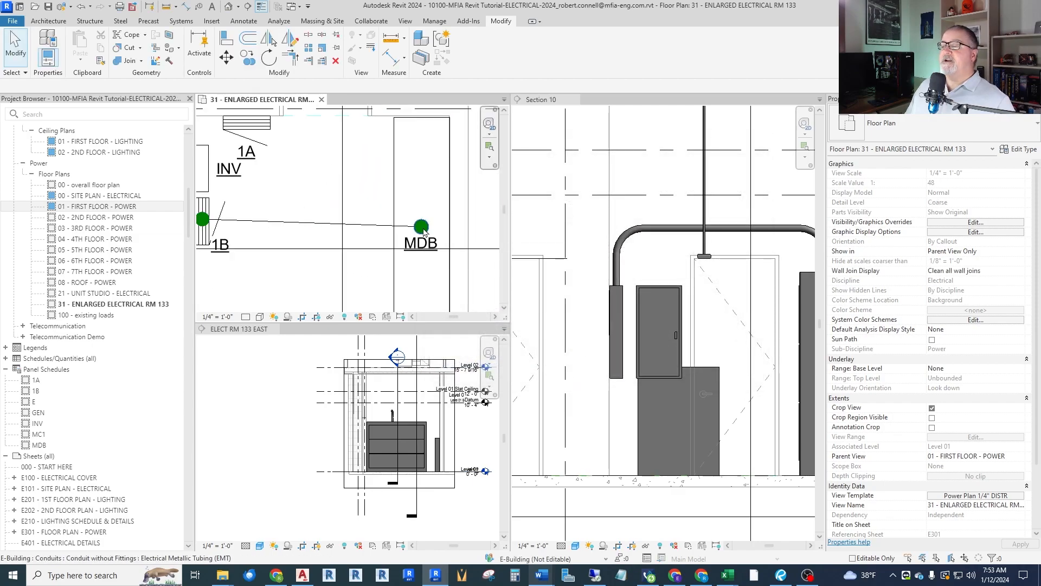
scroll(423, 231, "down", 2)
scroll(319, 229, "up", 2)
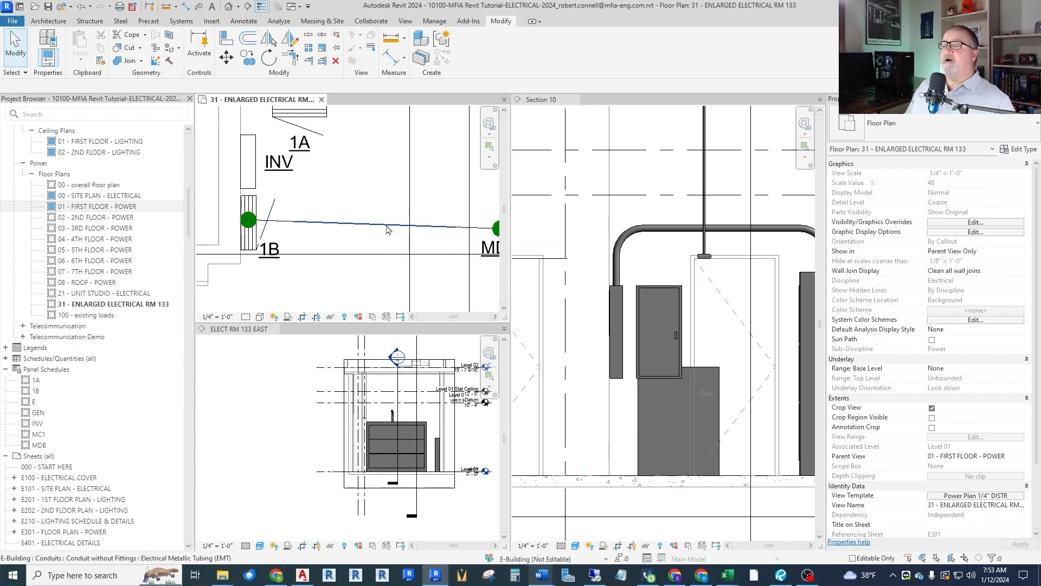
scroll(355, 228, "down", 3)
scroll(364, 220, "up", 2)
scroll(367, 217, "down", 2)
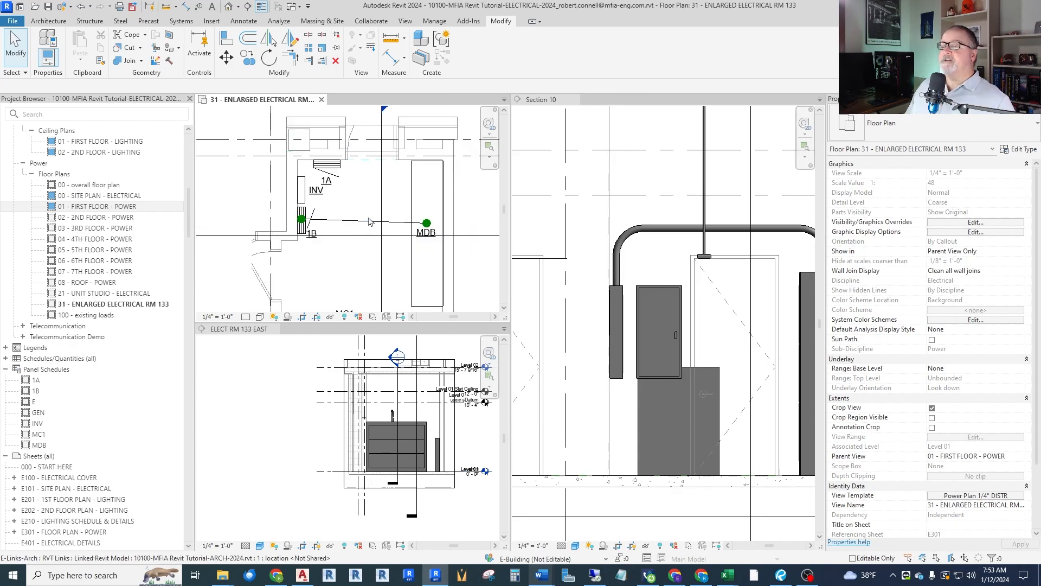
scroll(425, 227, "up", 2)
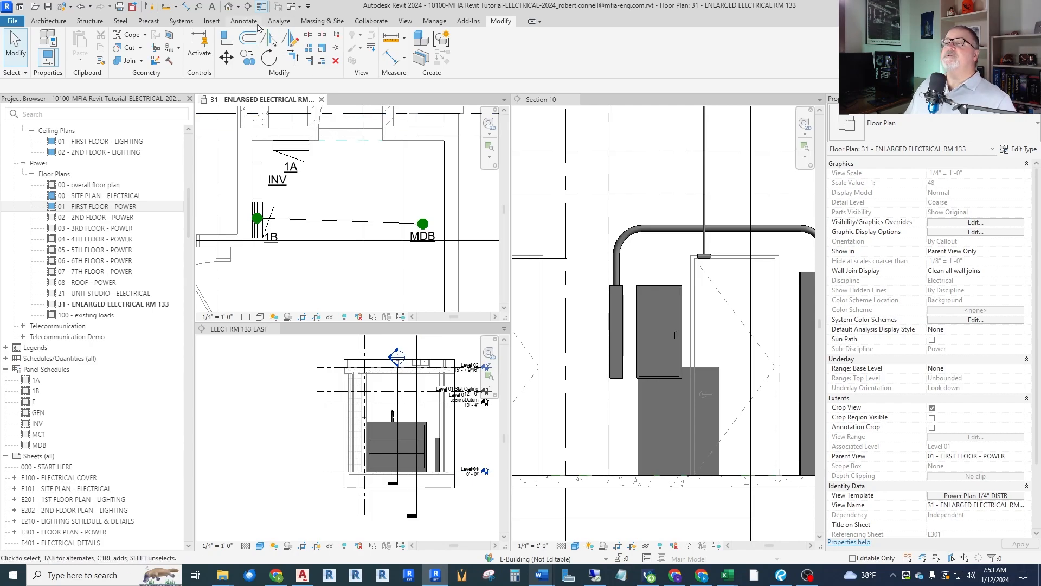
Open the Electrical Settings and review the general conduit, rise/drop and single-line symbology settings
left_click(435, 22)
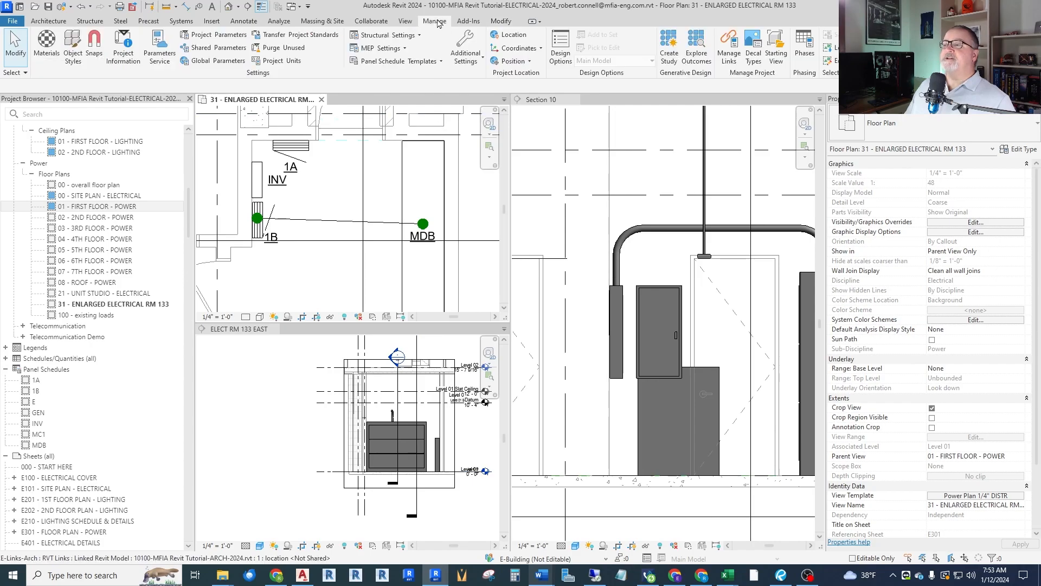
left_click(374, 48)
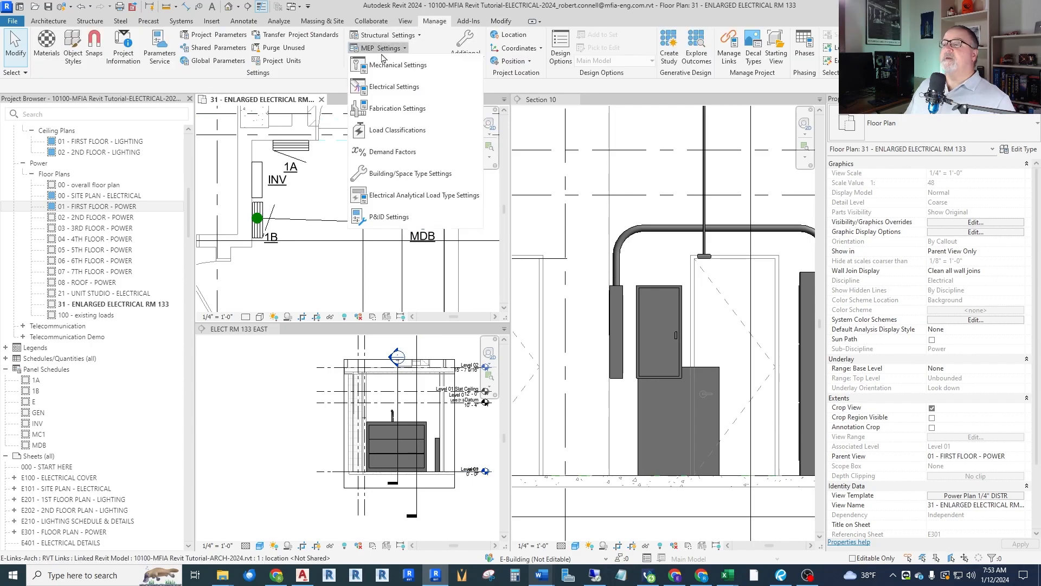
left_click(385, 87)
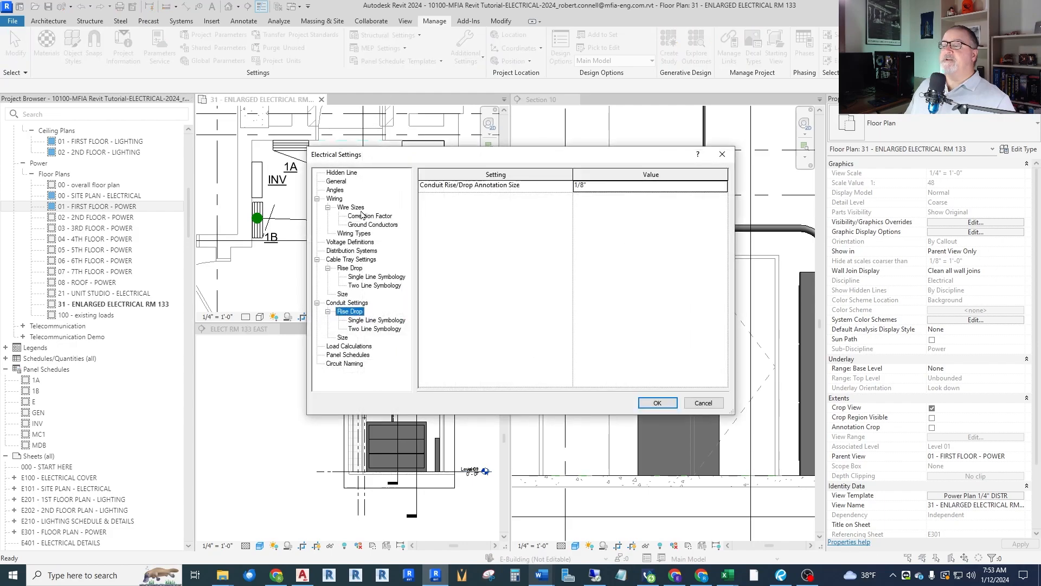
left_click(346, 304)
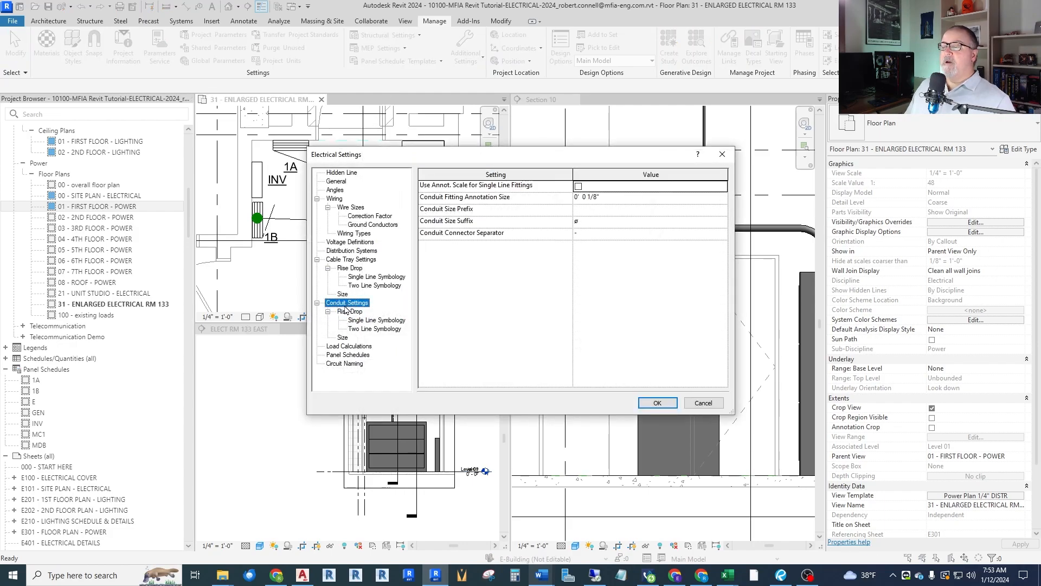
left_click(350, 312)
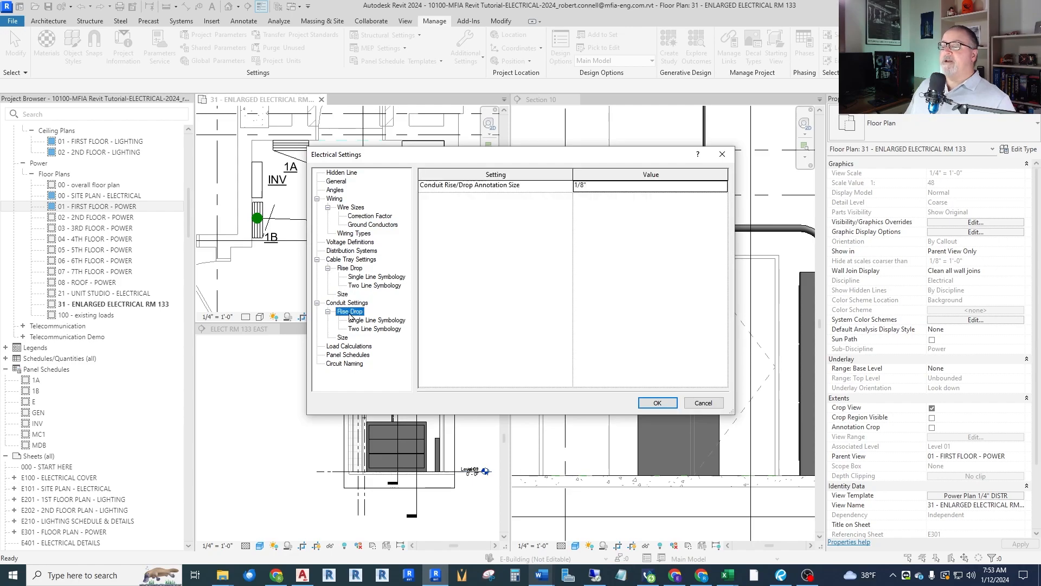
left_click(373, 322)
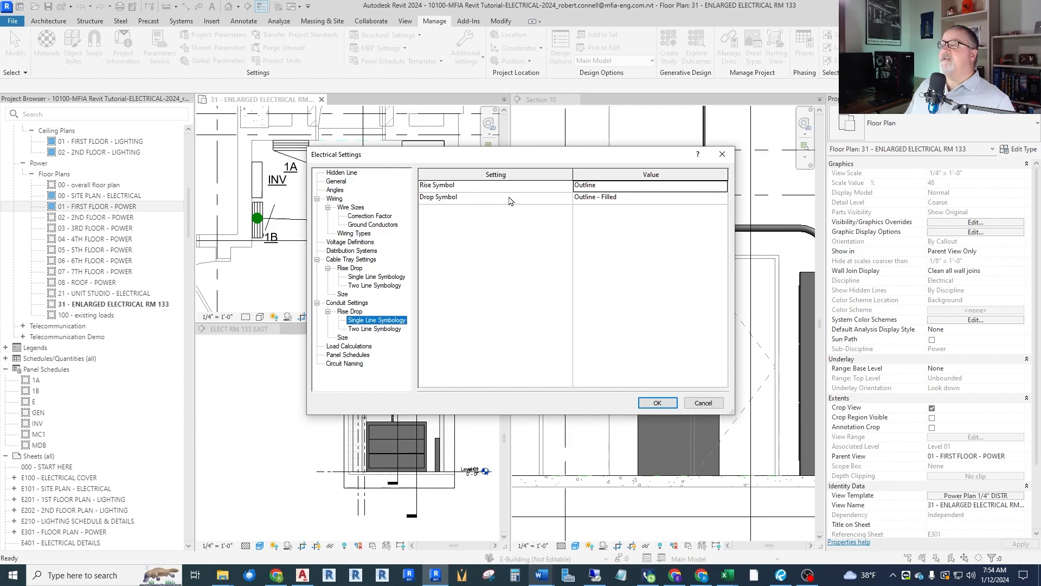
Set the Conduit Rise/Drop Annotation Size to 1/32" and apply the electrical settings
left_click(353, 312)
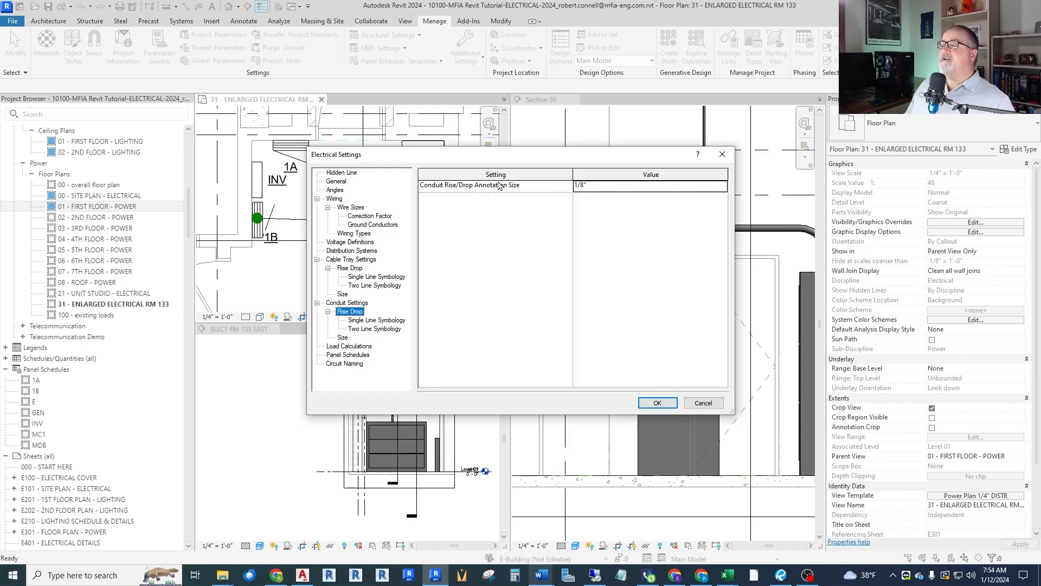
left_click(596, 186)
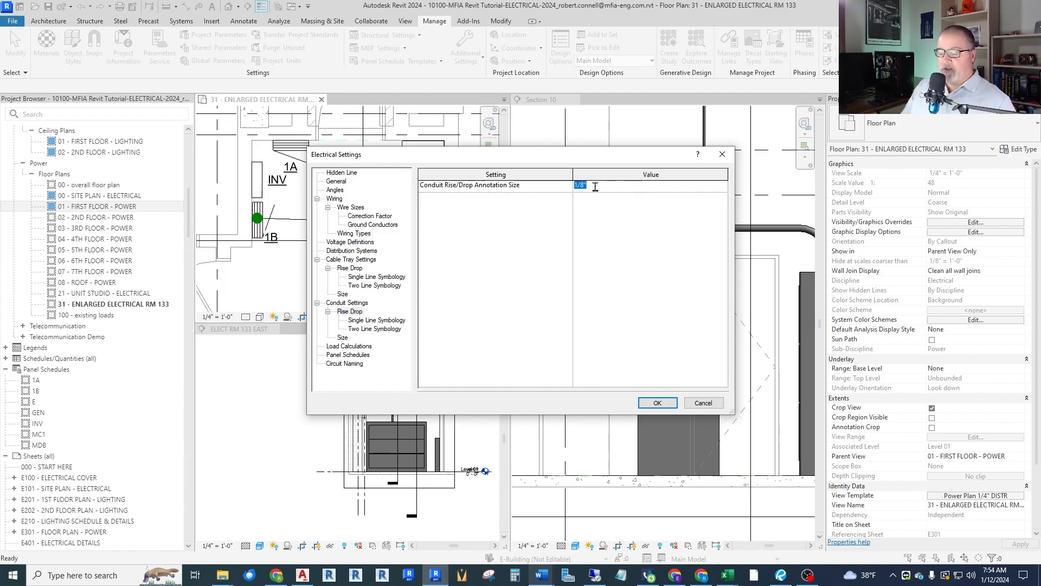
type("1")
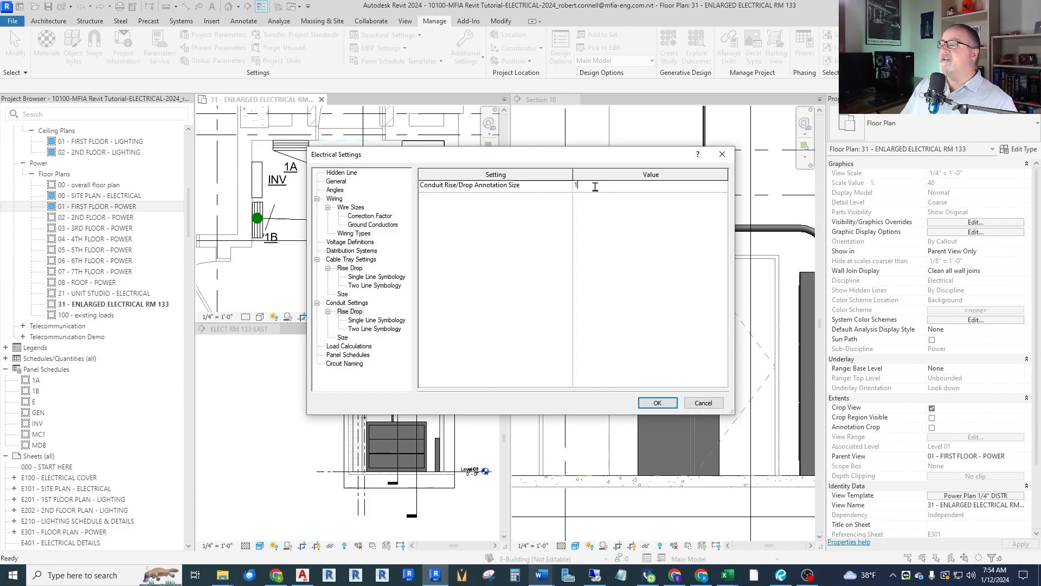
type("/32")
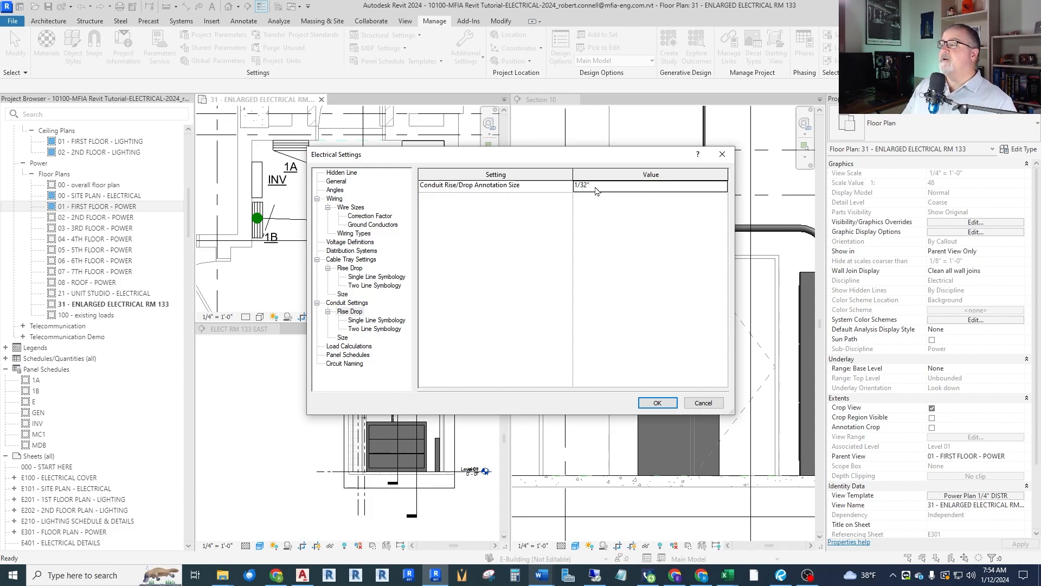
left_click(658, 403)
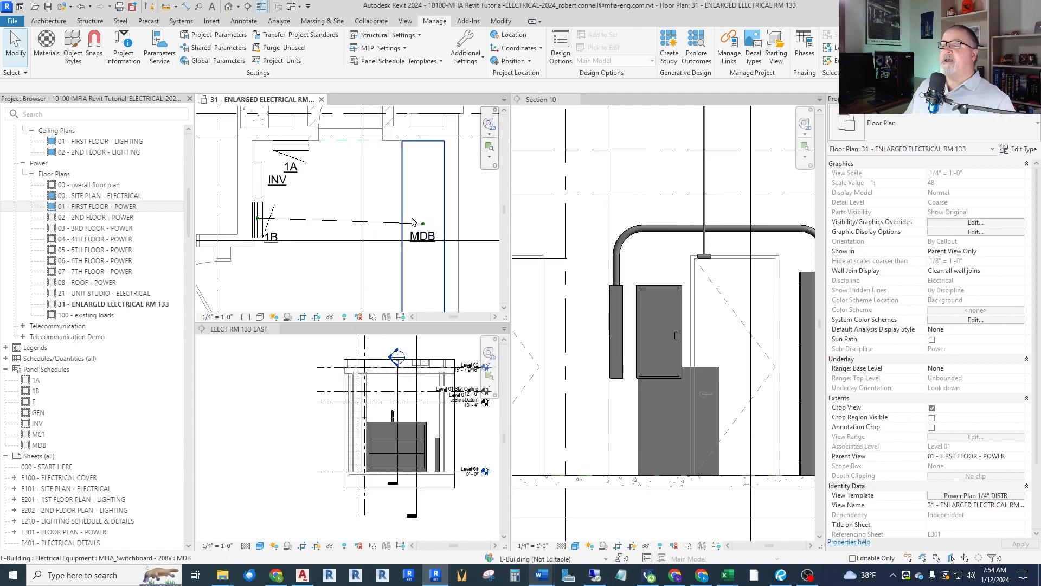
Raise the horizontal EMT conduit run in Section 10 to a middle elevation of 10' 8"
scroll(438, 227, "down", 3)
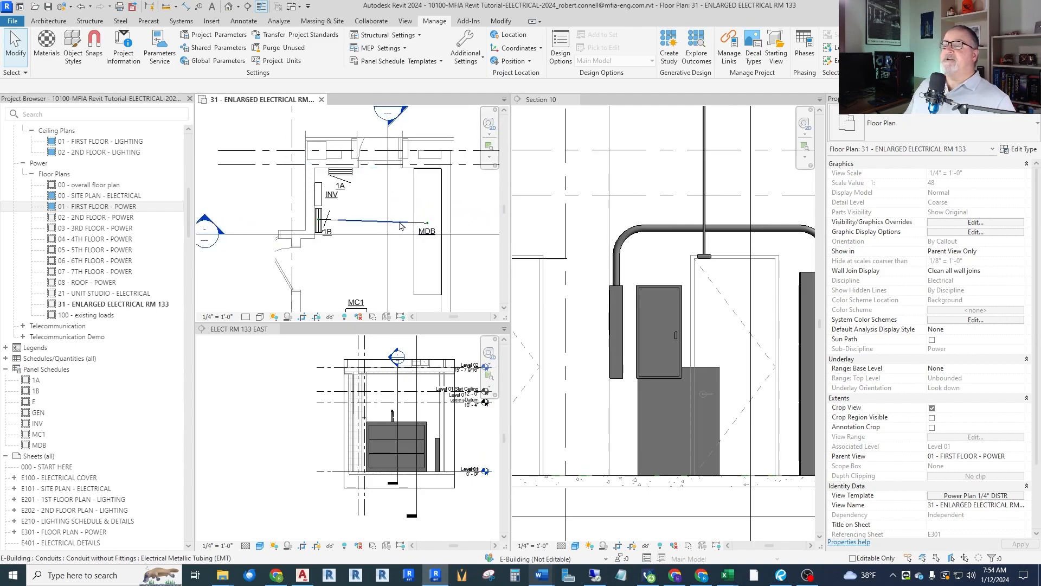
scroll(372, 247, "down", 3)
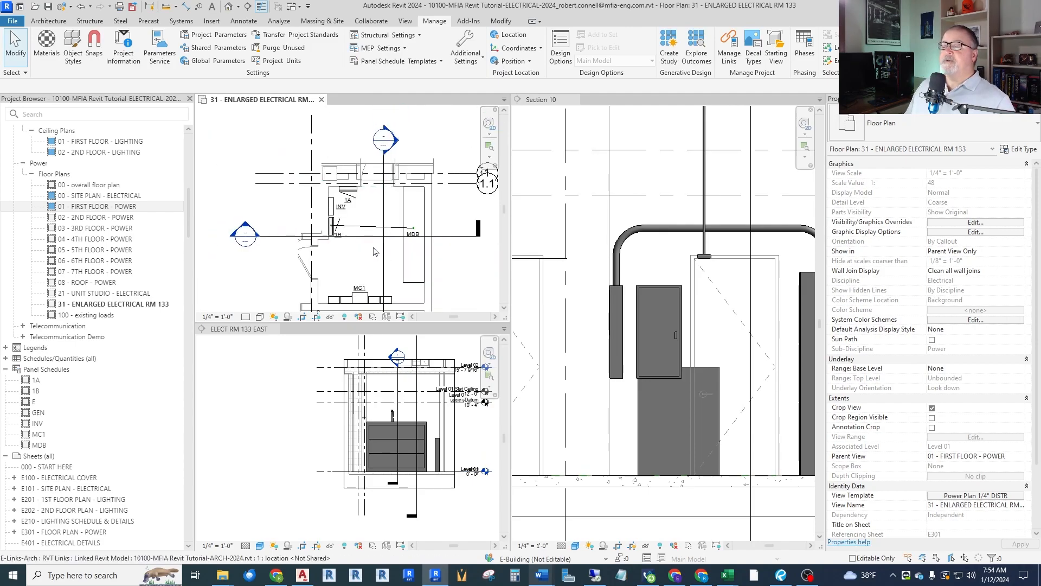
scroll(373, 249, "down", 2)
scroll(382, 254, "up", 3)
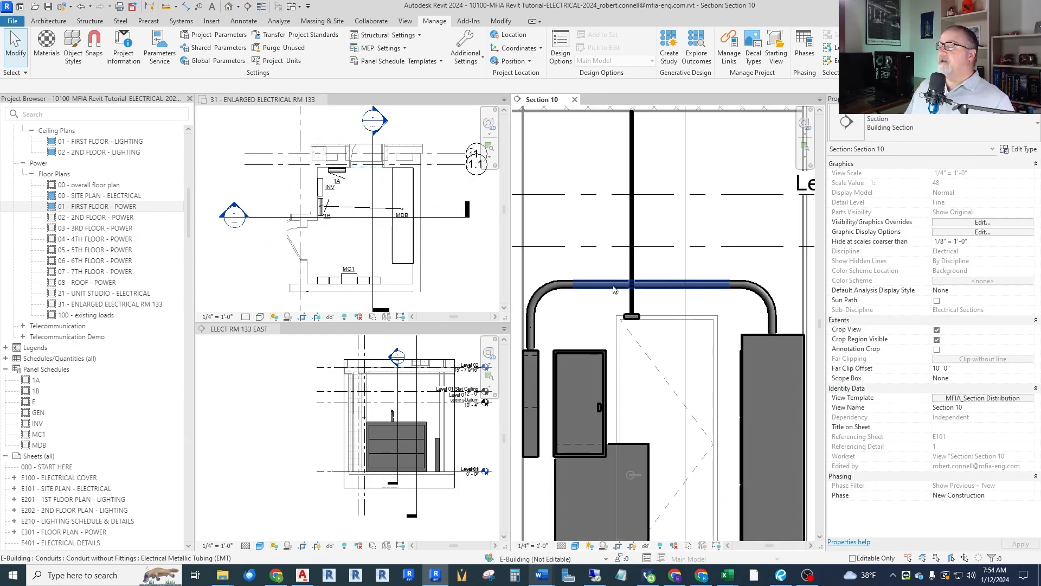
left_click(666, 287)
left_click_drag(666, 287, 667, 237)
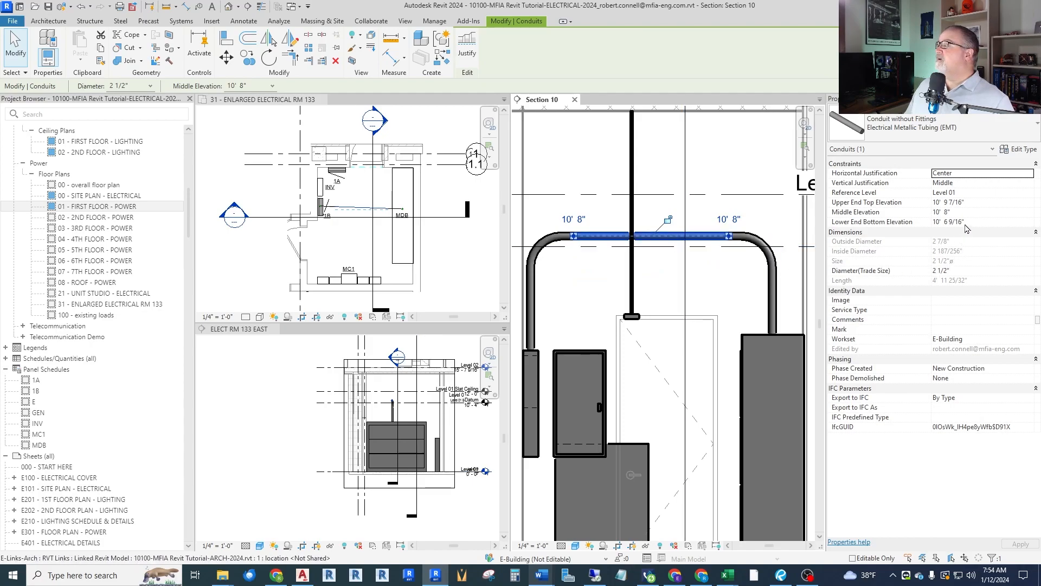
Set the horizontal conduit run's lower end bottom elevation to 10'
left_click(994, 222)
type("10'")
key("Return")
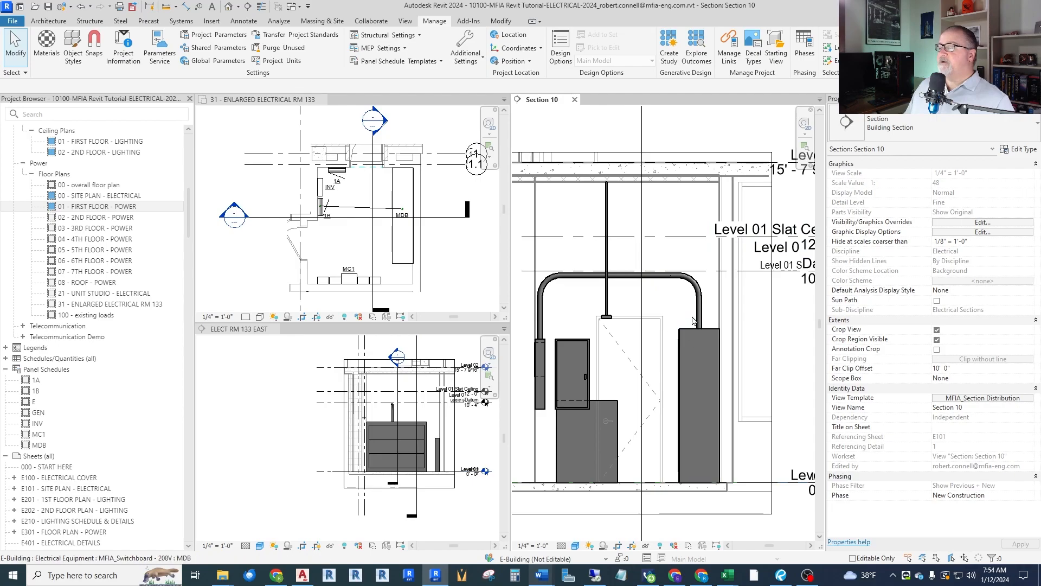
Shift the vertical conduit drop sideways above MDB in the ELECT RM 133 EAST section
scroll(651, 304, "down", 1)
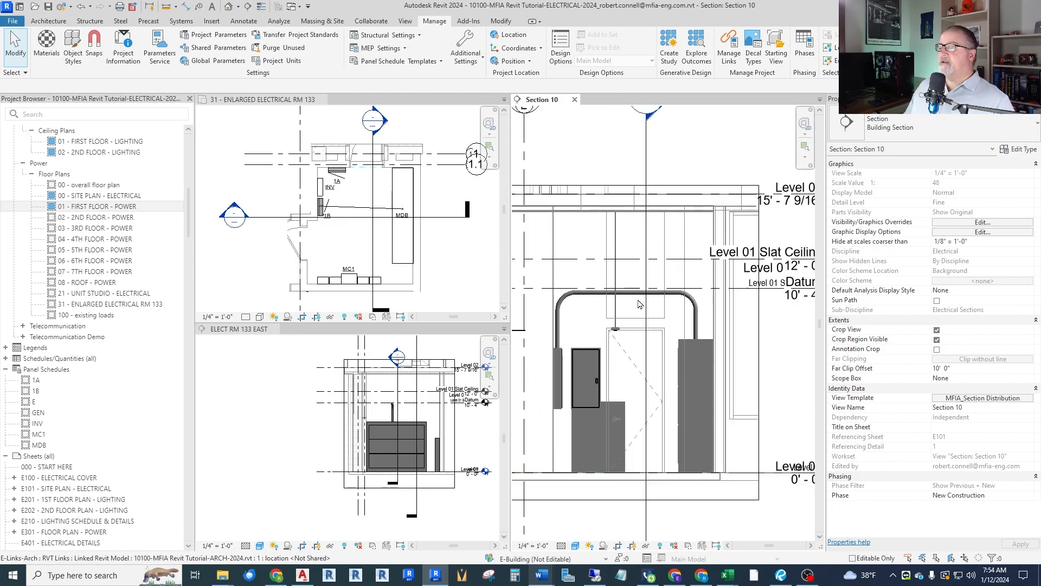
scroll(639, 305, "up", 4)
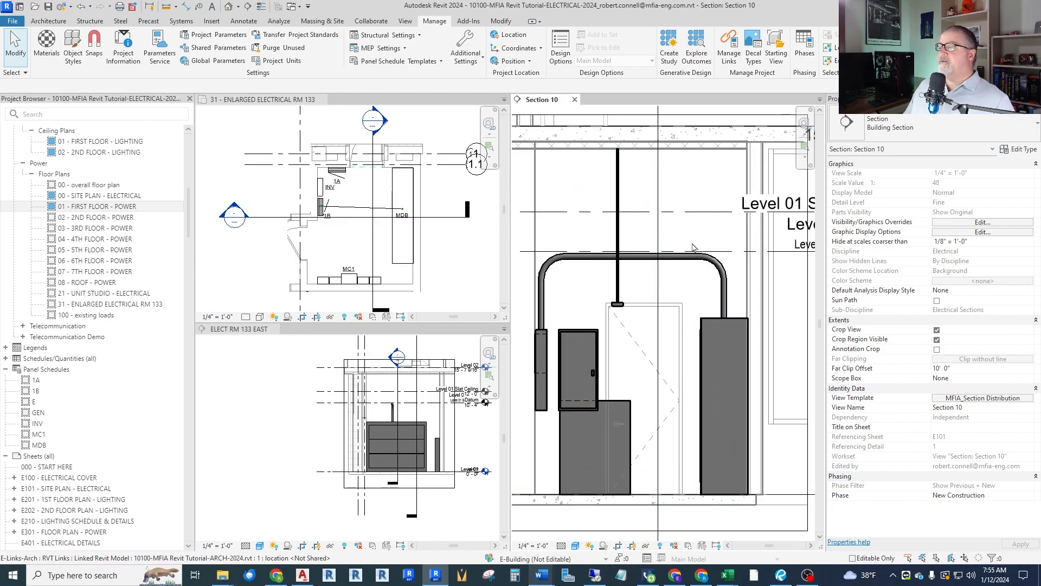
scroll(693, 245, "down", 2)
scroll(693, 245, "up", 1)
scroll(395, 443, "up", 3)
scroll(380, 429, "up", 5)
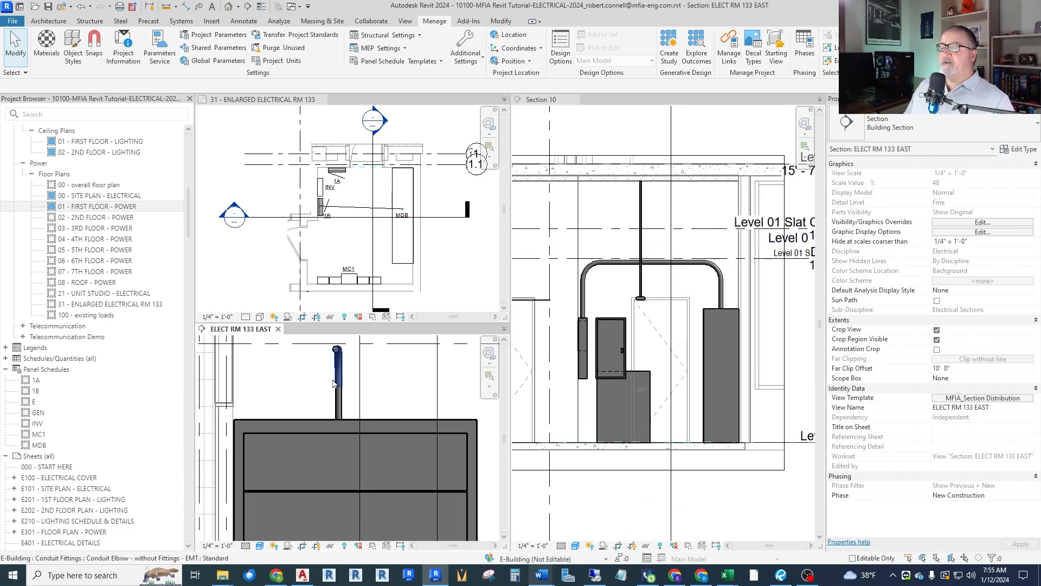
scroll(308, 414, "up", 2)
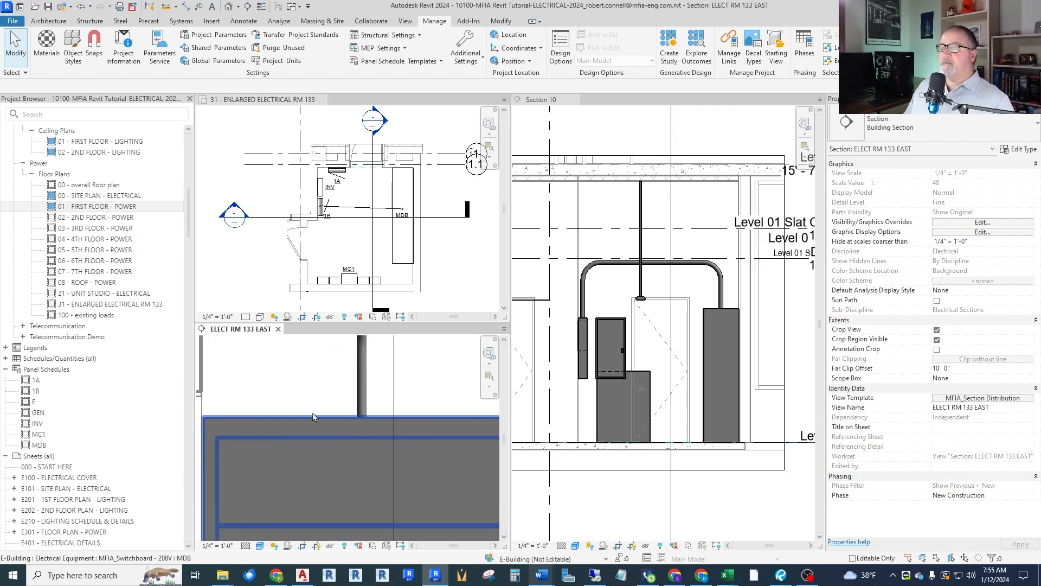
scroll(361, 392, "down", 2)
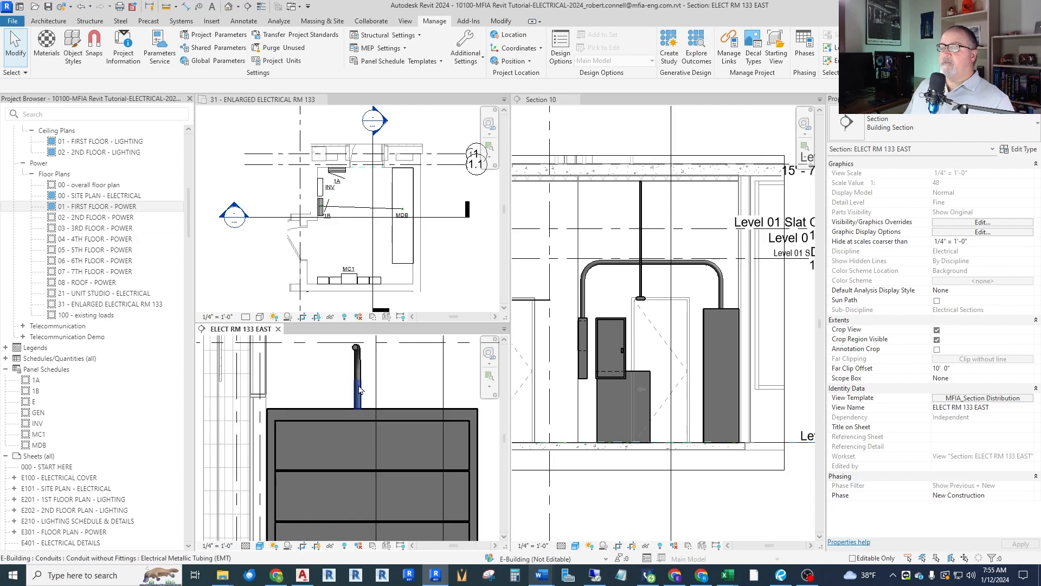
left_click(379, 389)
left_click_drag(383, 389, 390, 391)
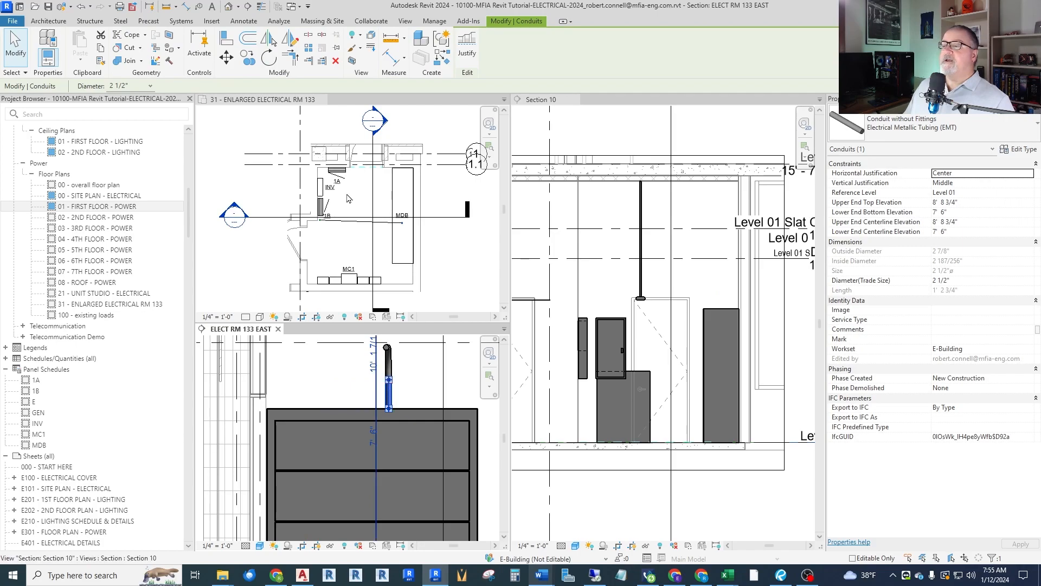
Move the vertical conduit drop back over MDB so the run lines up with panel 1B in plan
scroll(351, 195, "up", 3)
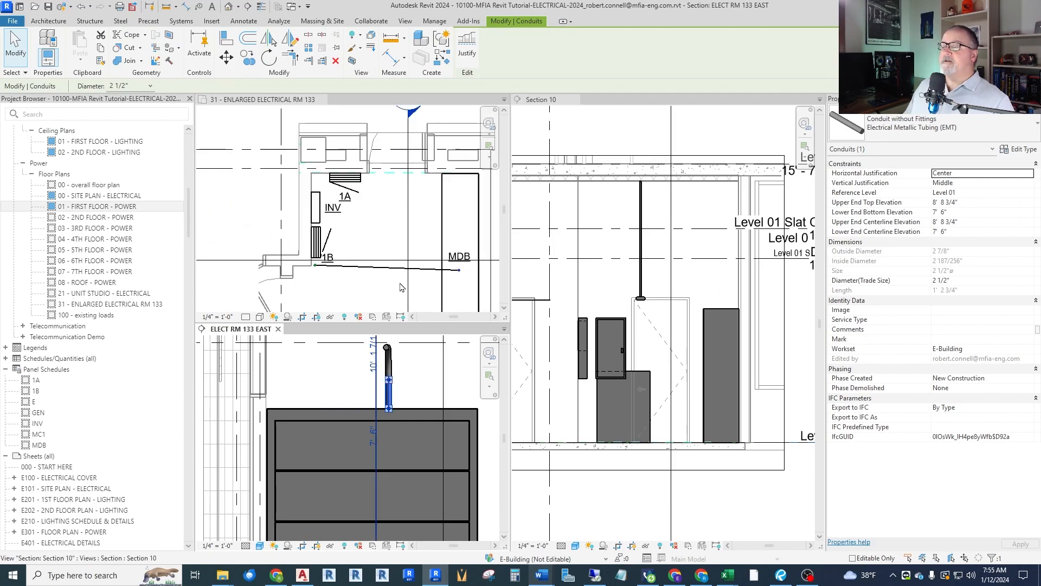
left_click_drag(398, 392, 364, 391)
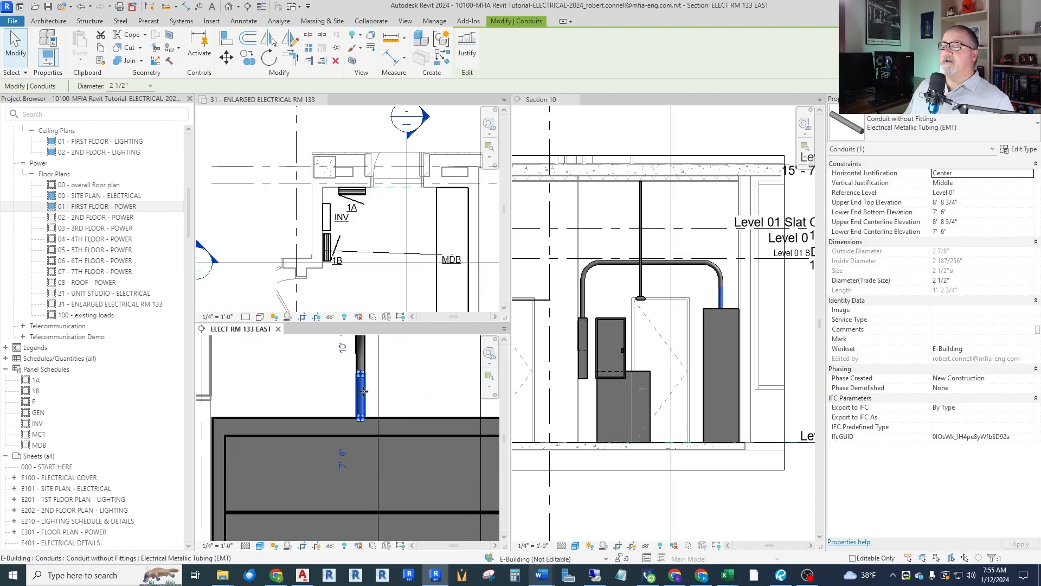
key("Escape")
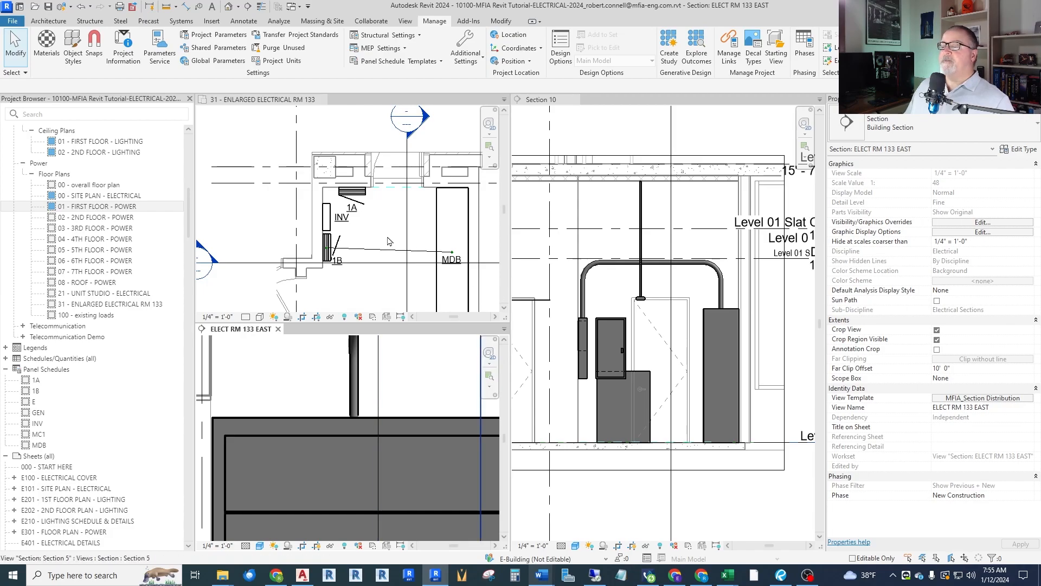
Open the 01 - FIRST FLOOR - POWER plan and examine the dashed detail line between ATS and electrical room 133
scroll(388, 242, "down", 5)
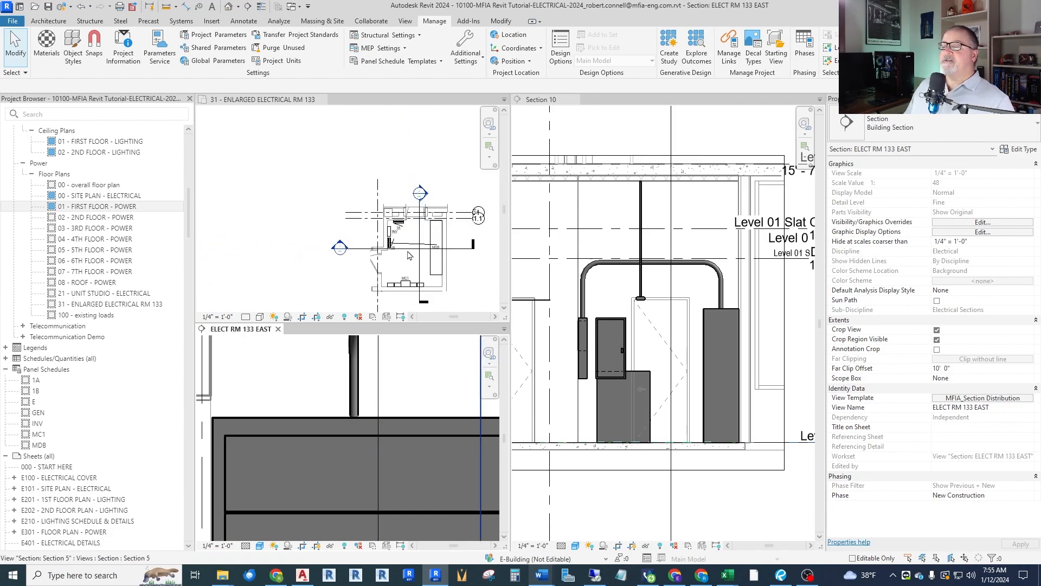
scroll(432, 249, "up", 2)
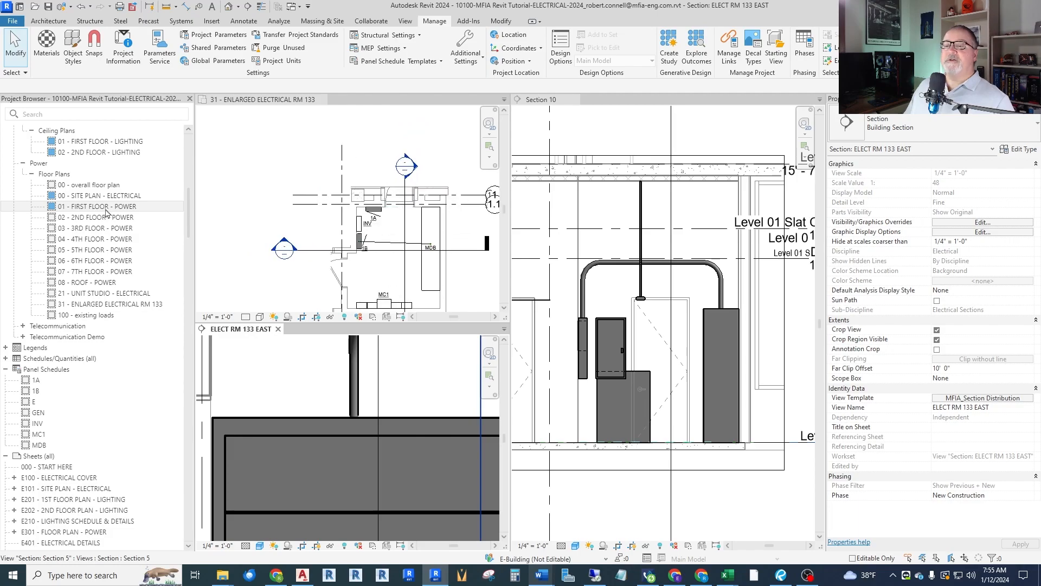
left_click(305, 173)
left_click(103, 210)
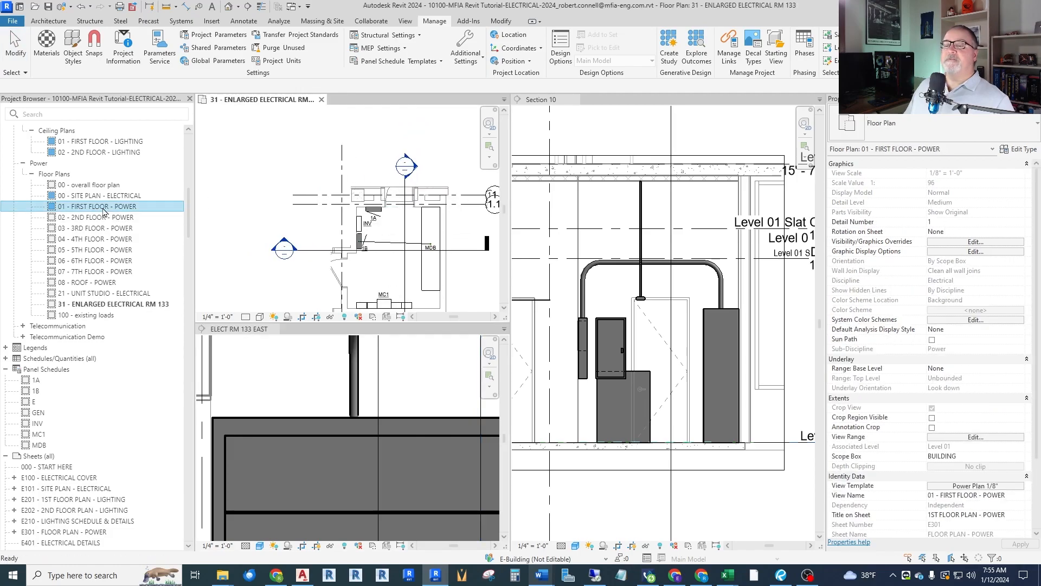
double_click(104, 210)
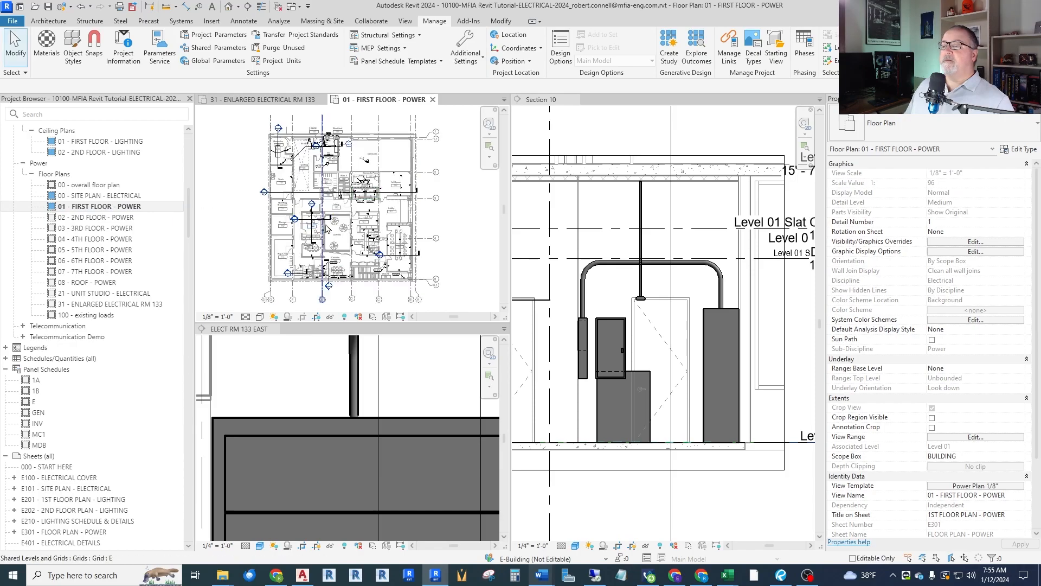
scroll(288, 165, "up", 3)
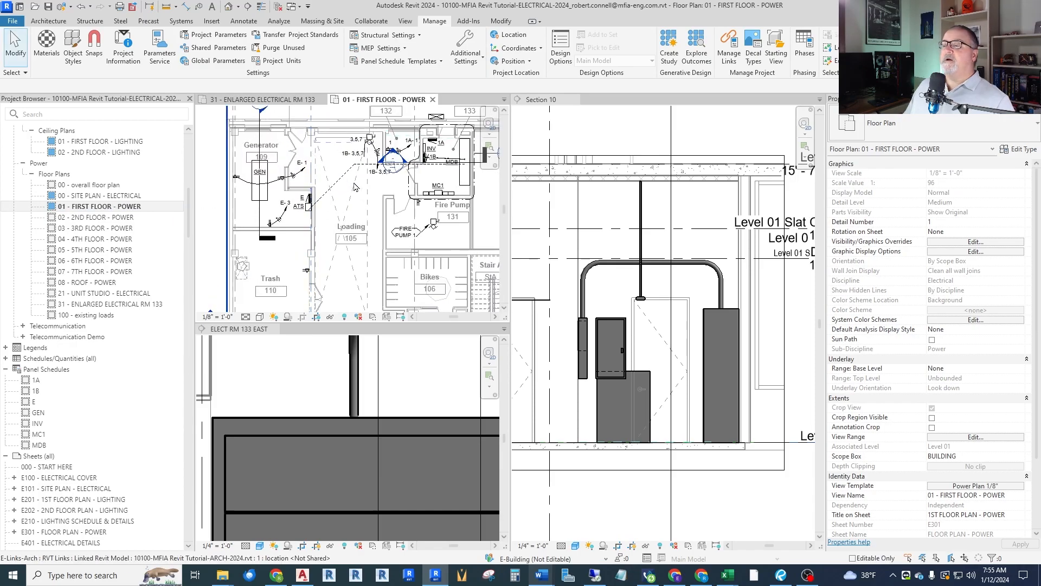
scroll(329, 241, "up", 2)
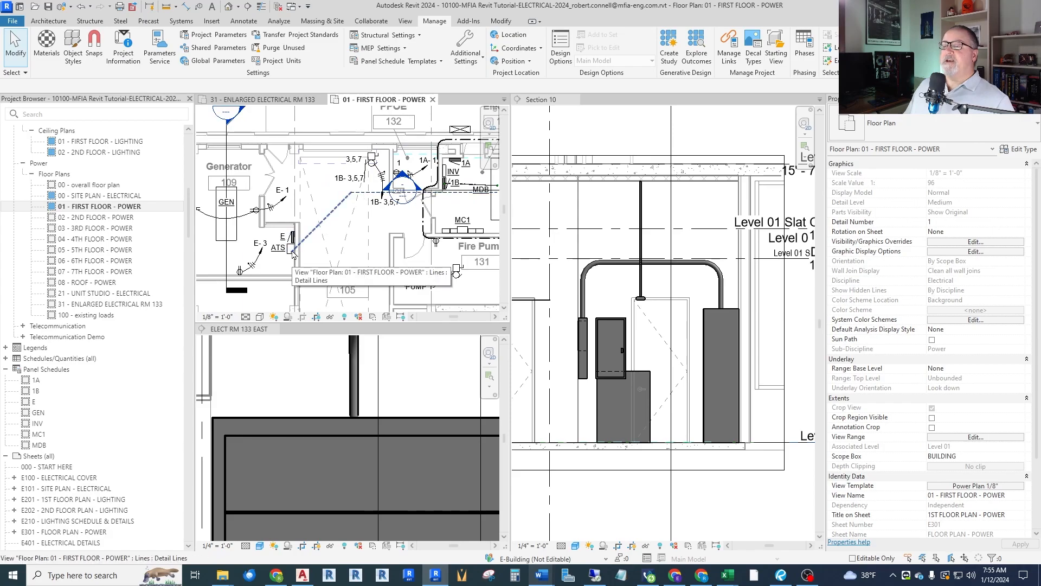
scroll(285, 258, "down", 1)
middle_click_drag(282, 255, 260, 263)
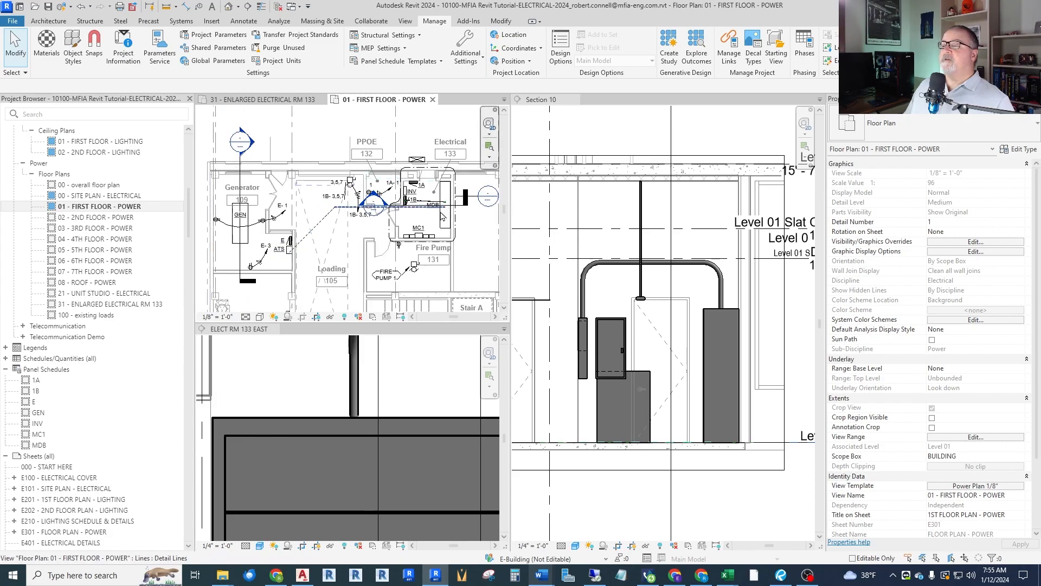
scroll(432, 209, "up", 1)
scroll(433, 211, "down", 1)
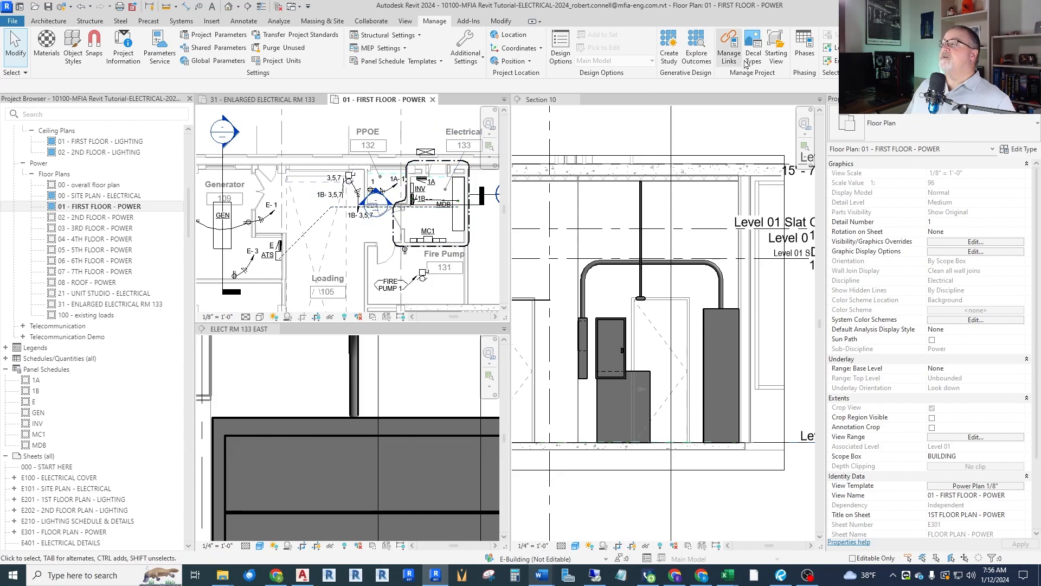
Start a new EMT conduit without fittings and set its trade size diameter to 4"
left_click(181, 21)
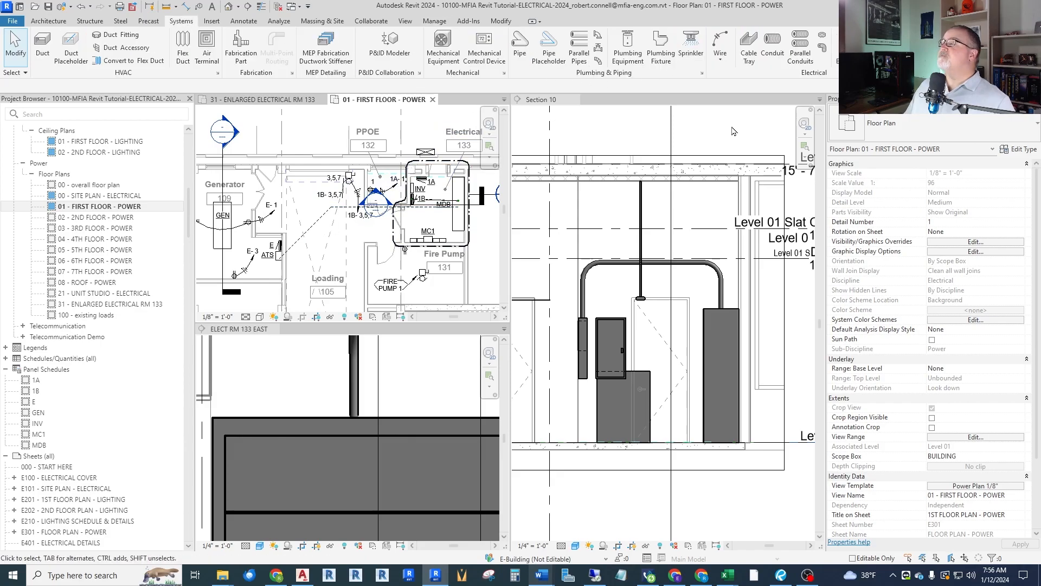
left_click(772, 48)
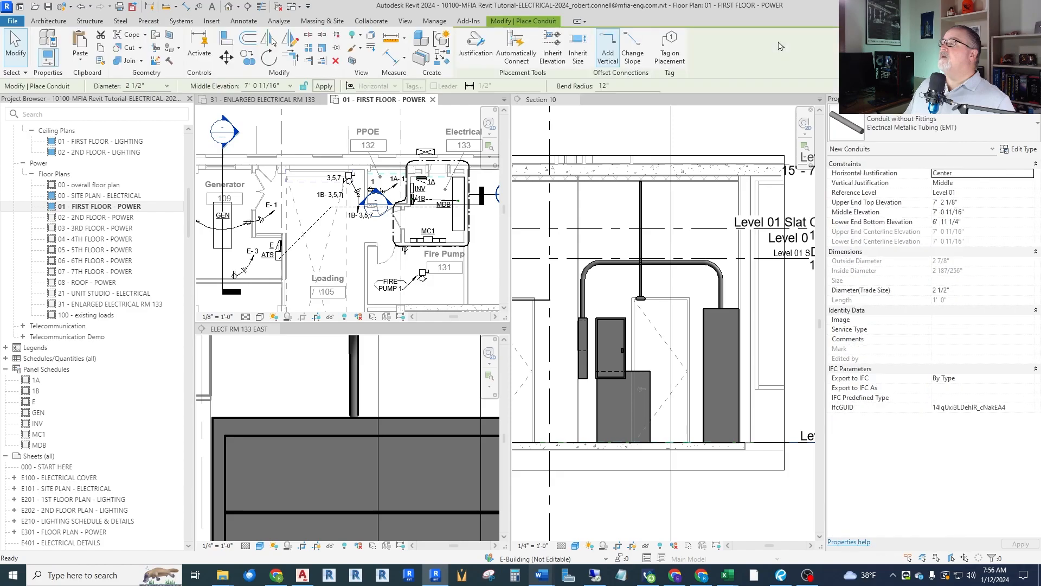
left_click(968, 290)
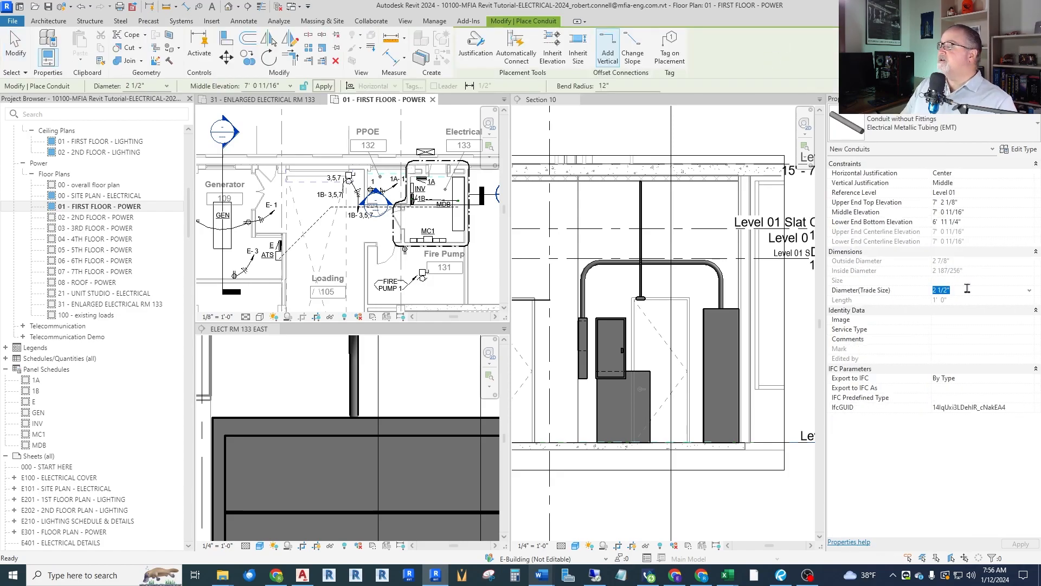
type("4")
key("Return")
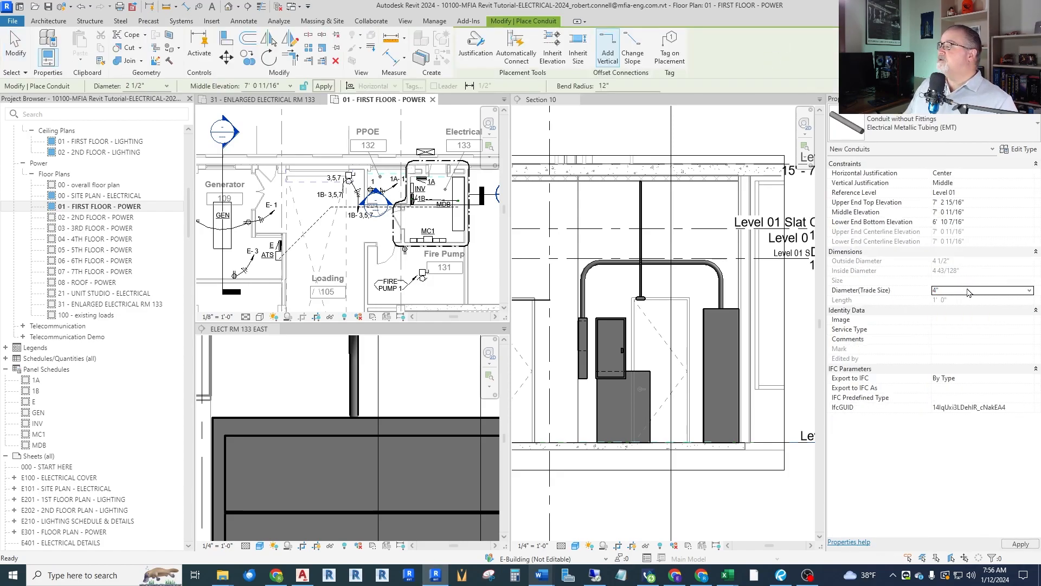
left_click(1020, 544)
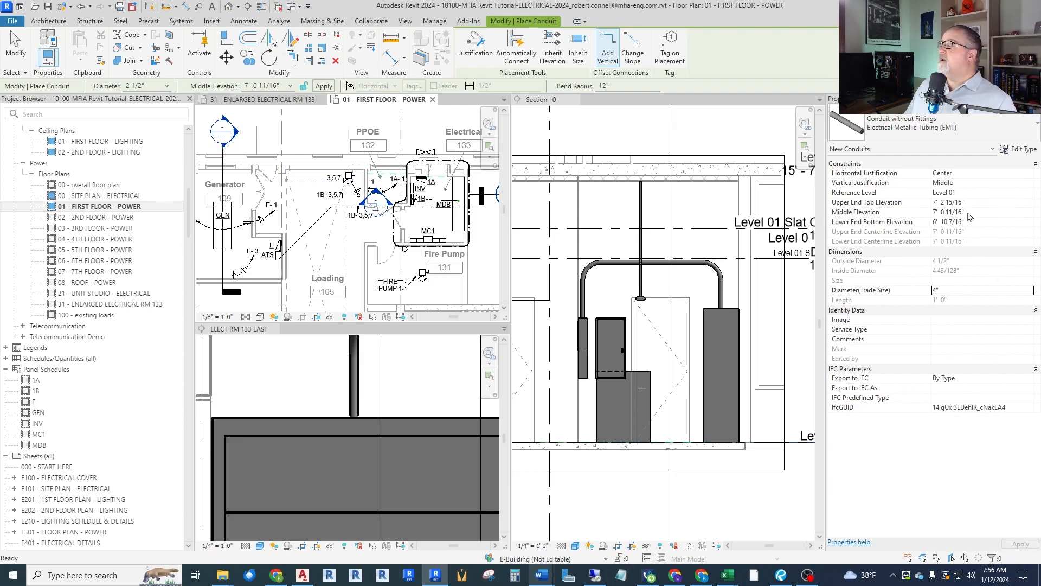
Set the new conduit's upper end top elevation to -3' 0"
left_click(981, 203)
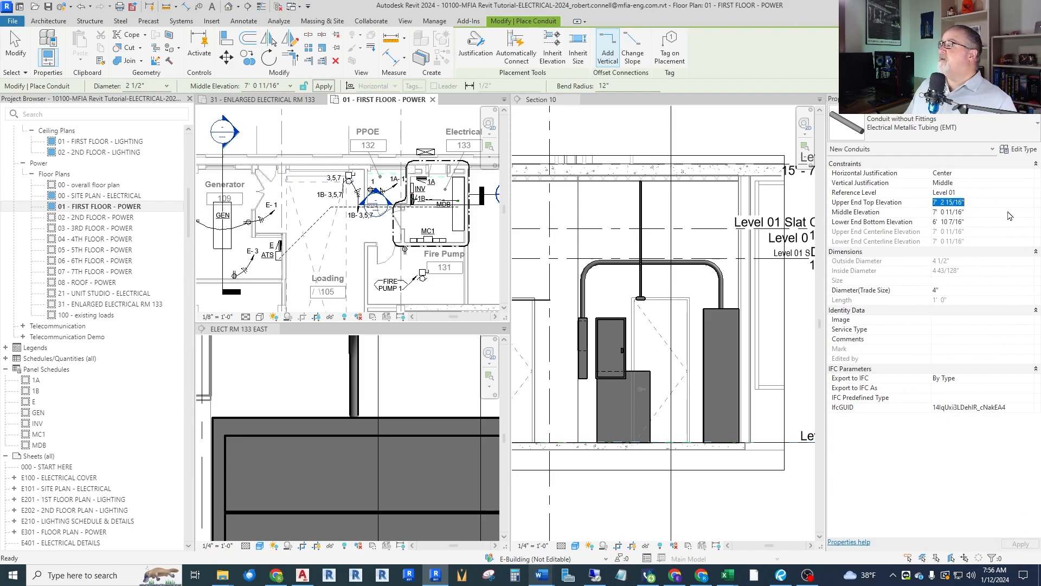
key("BackSpace")
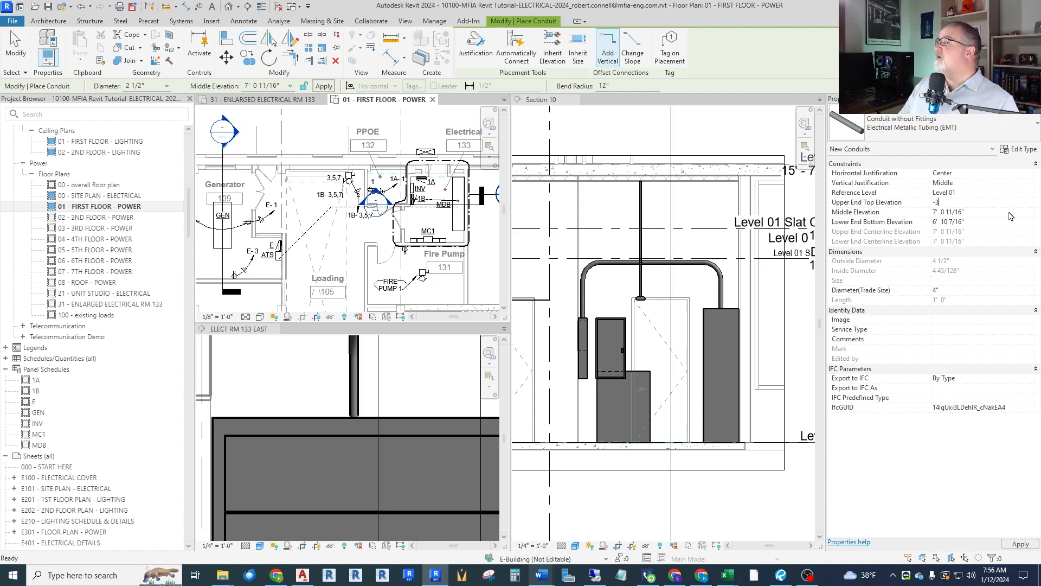
key("Return")
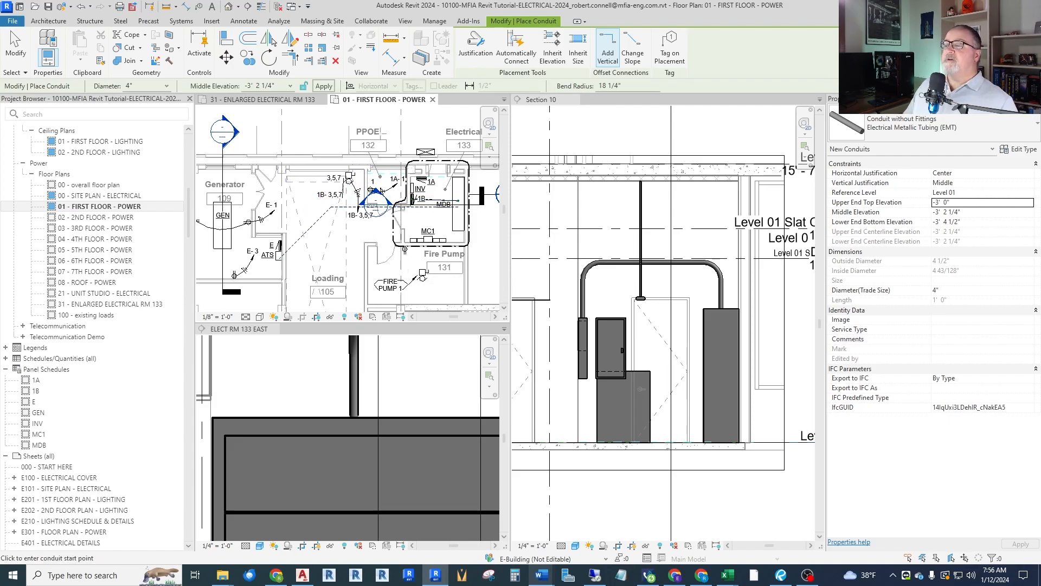
Draw the 4" underground conduit from switchboard MDB to the ATS in the first floor power plan
scroll(444, 163, "up", 2)
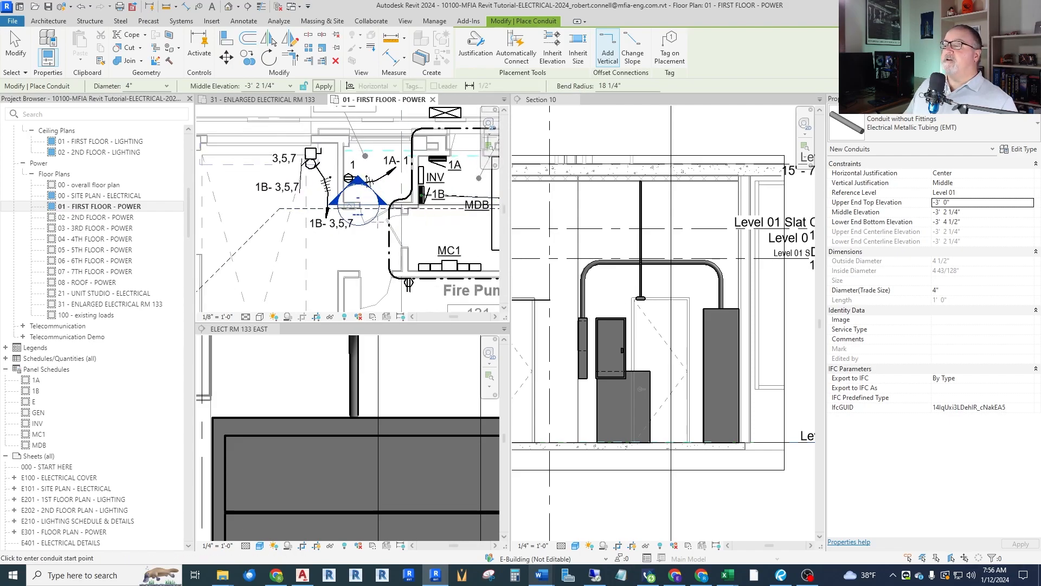
scroll(434, 219, "up", 4)
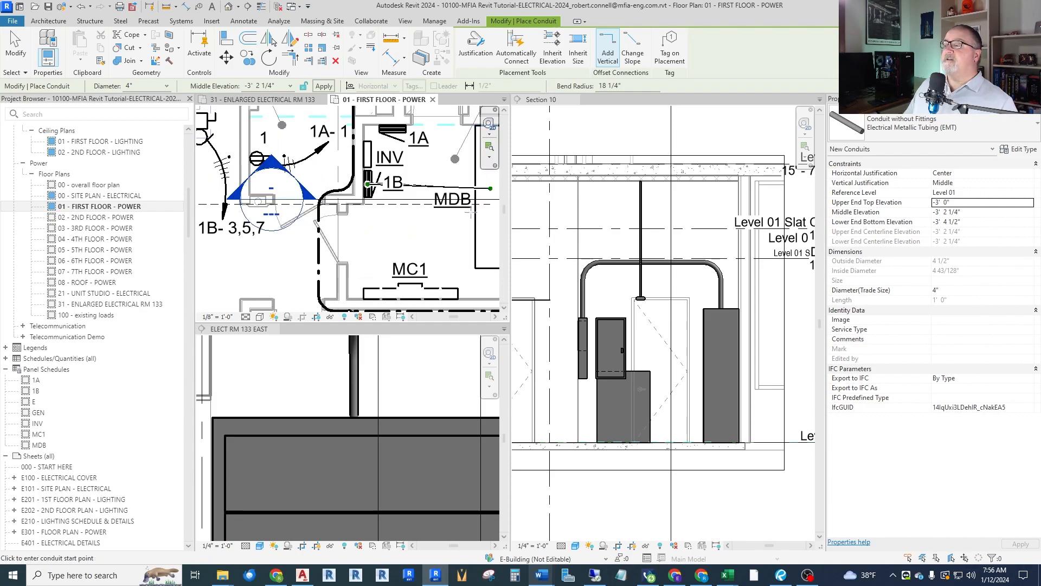
left_click(478, 210)
scroll(445, 239, "down", 4)
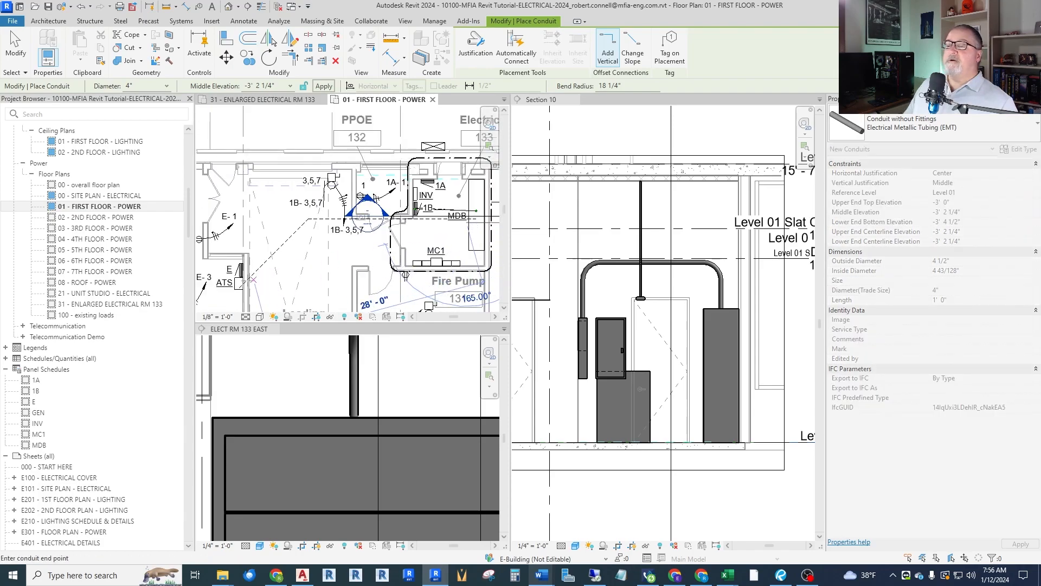
scroll(242, 286, "up", 5)
scroll(256, 281, "down", 2)
scroll(240, 289, "up", 2)
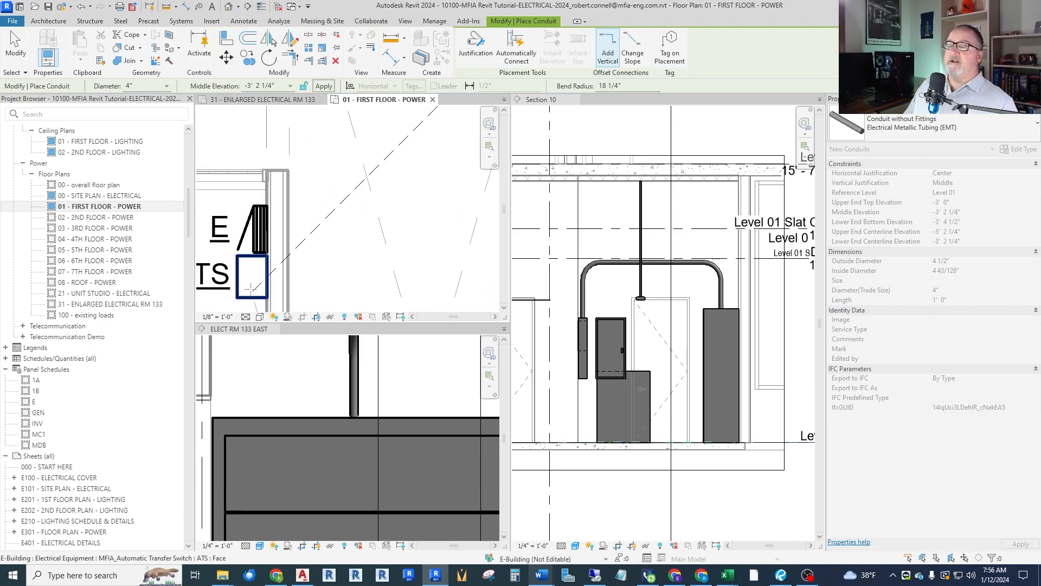
left_click(275, 284)
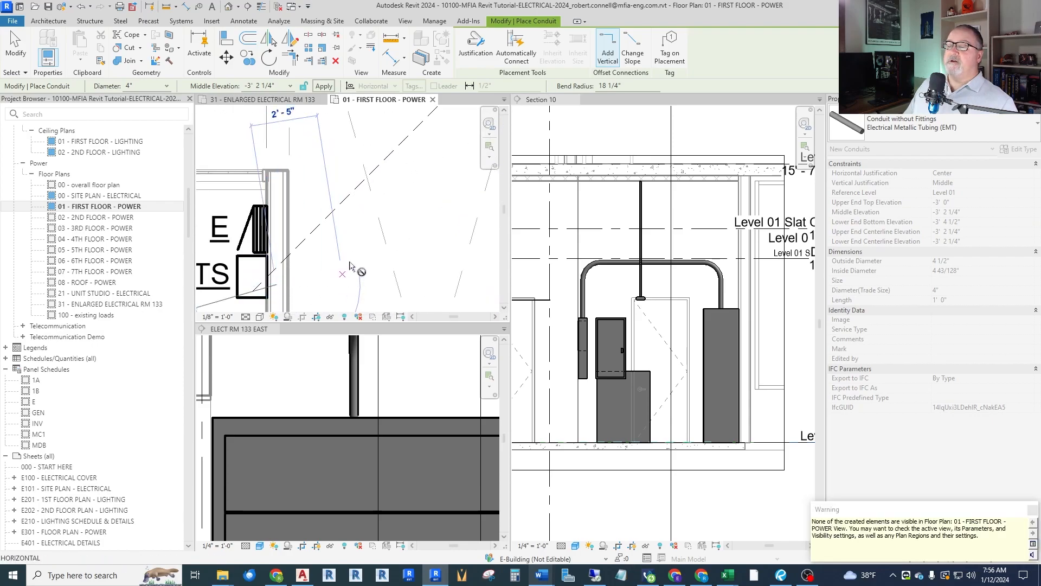
Dismiss the visibility warning and end conduit placement in the first floor power plan
scroll(388, 237, "down", 2)
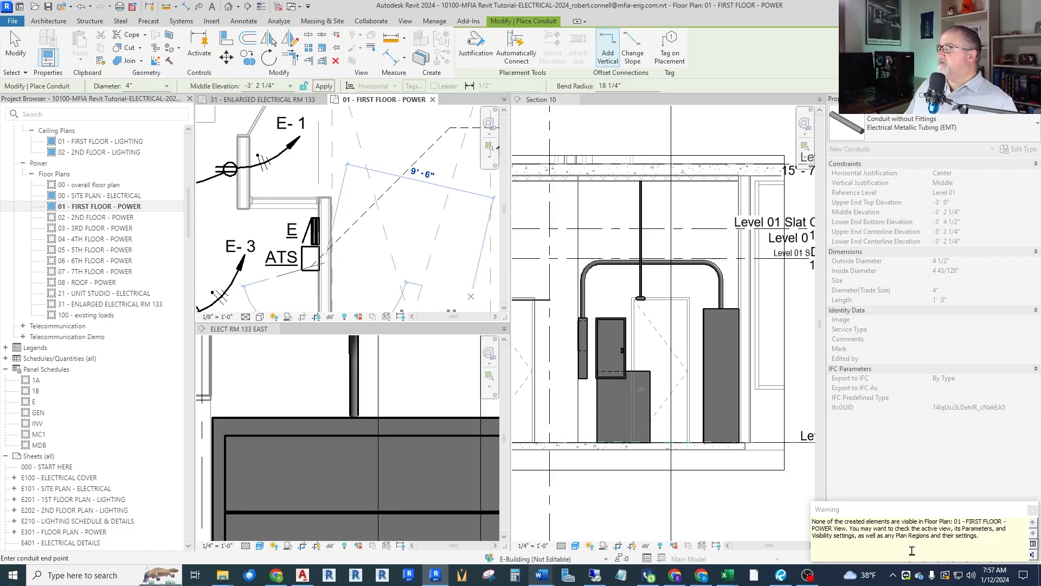
left_click(1032, 509)
key("Escape")
key("Escape")
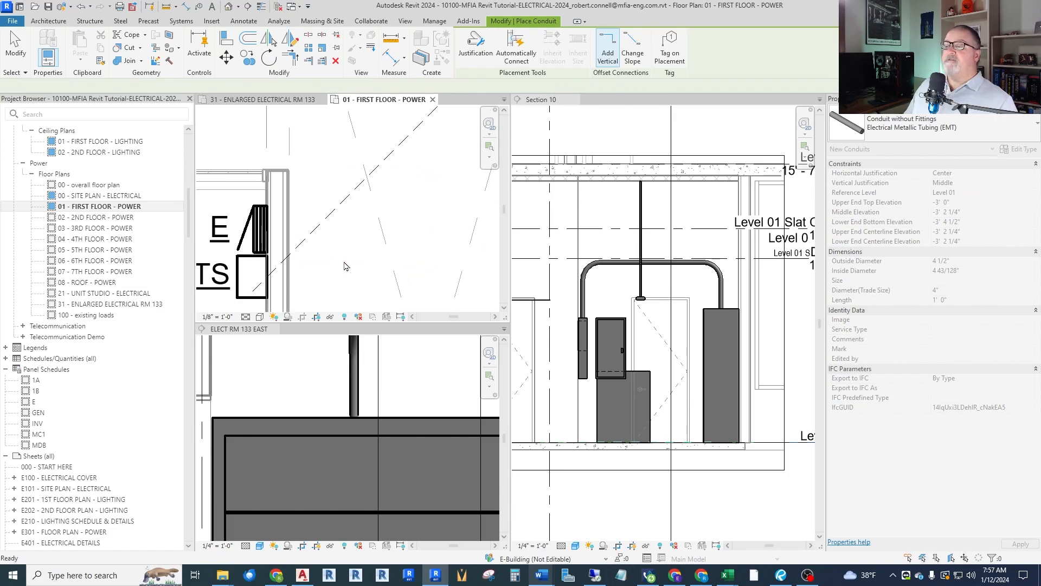
Examine the first floor power plan between the ATS and switchboard MDB in room 133 for the underground conduit
scroll(357, 237, "down", 3)
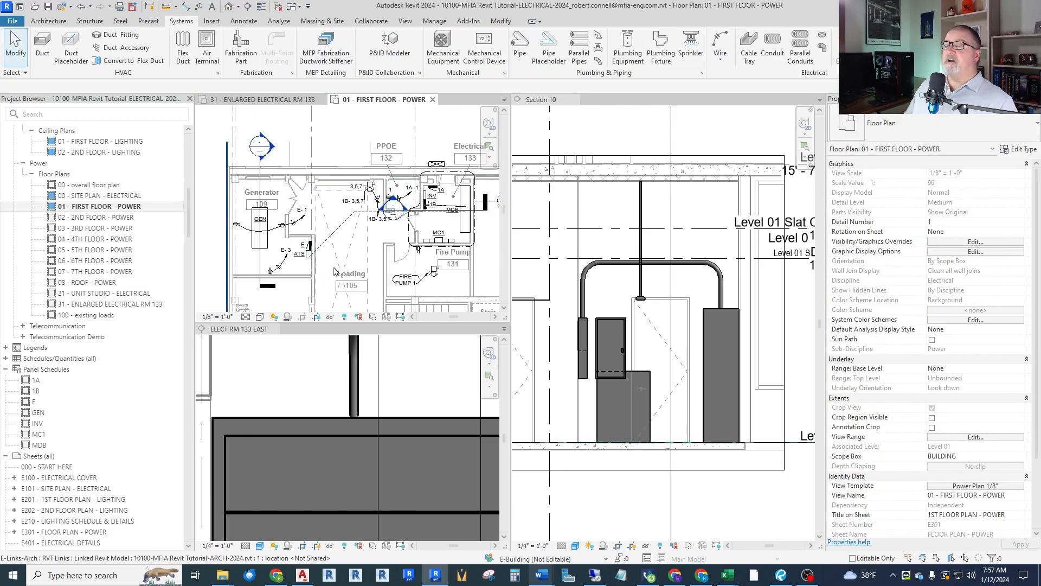
scroll(350, 235, "up", 2)
scroll(348, 234, "down", 2)
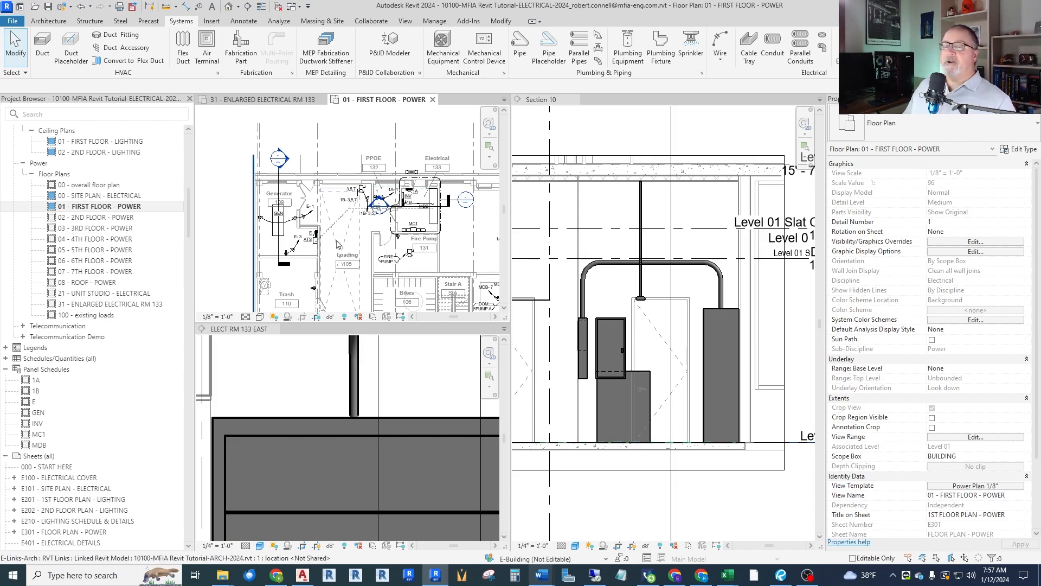
scroll(387, 210, "up", 5)
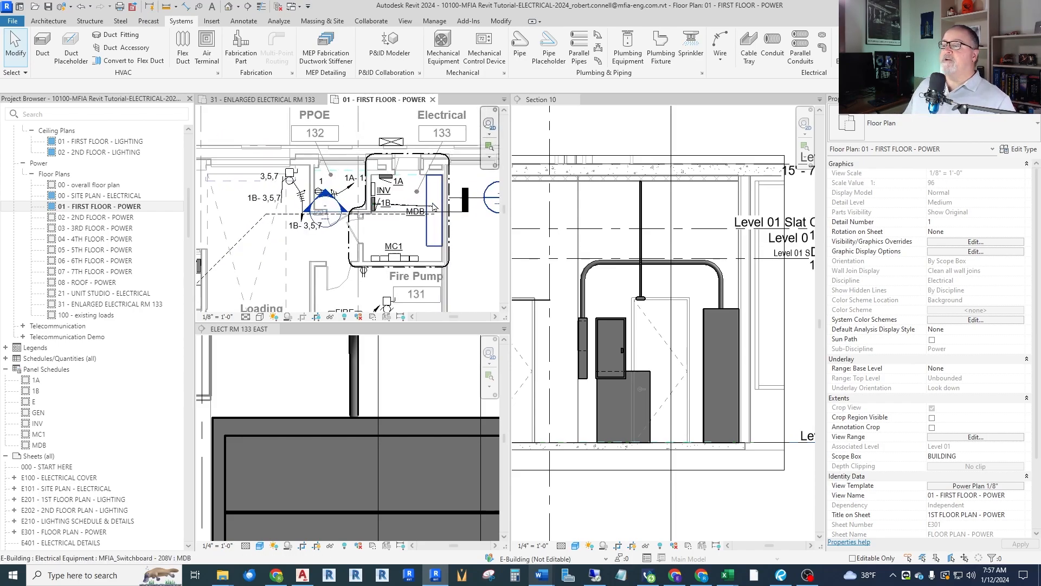
scroll(369, 205, "up", 2)
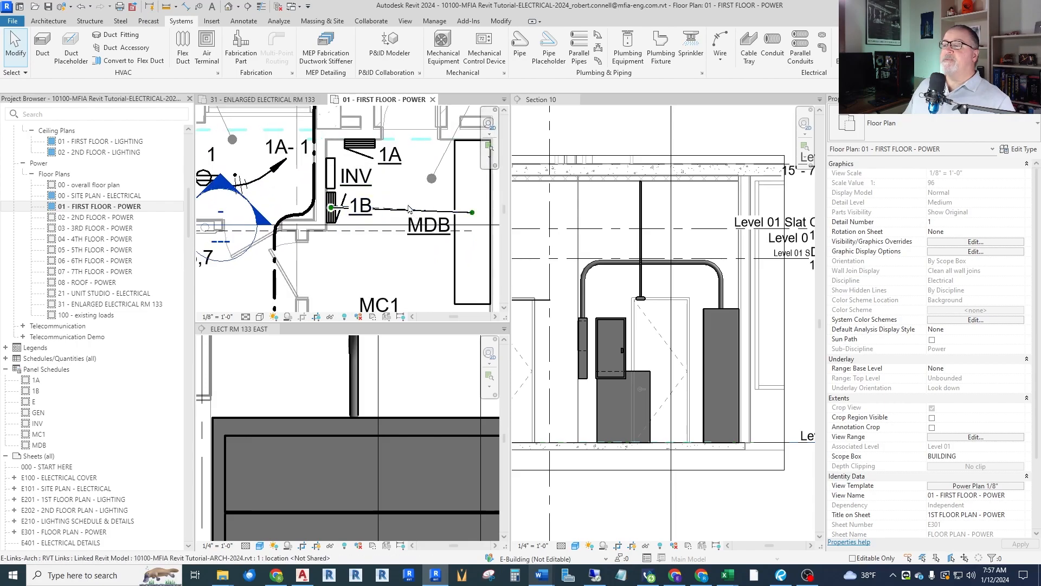
scroll(431, 188, "down", 2)
scroll(432, 189, "up", 1)
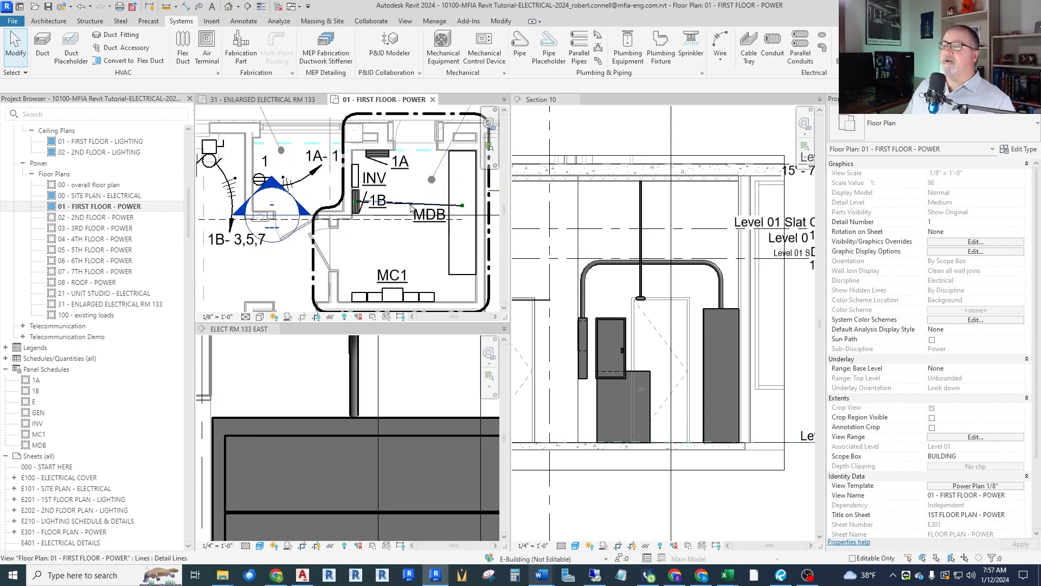
scroll(423, 201, "down", 4)
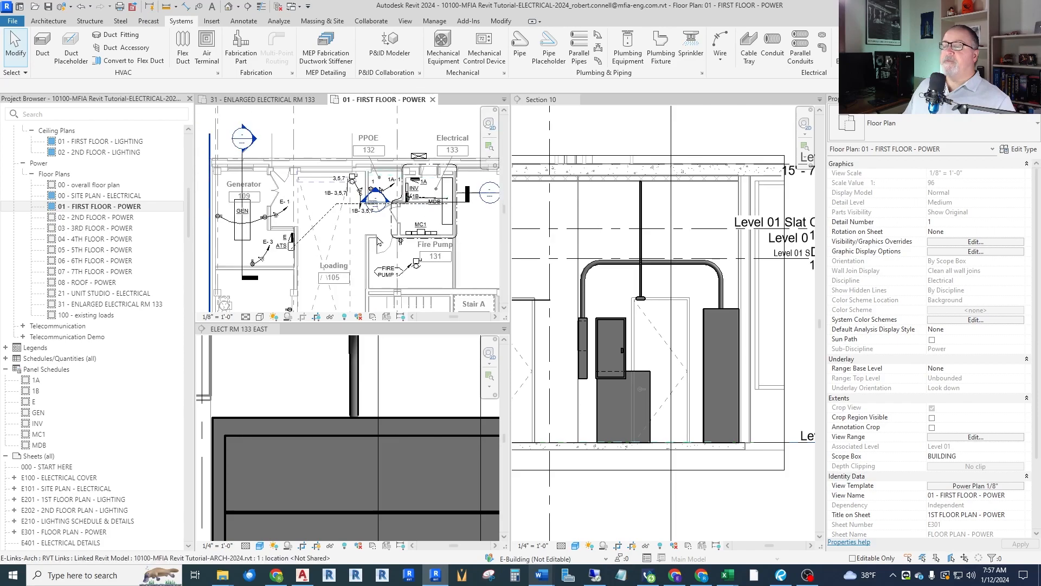
scroll(332, 239, "down", 3)
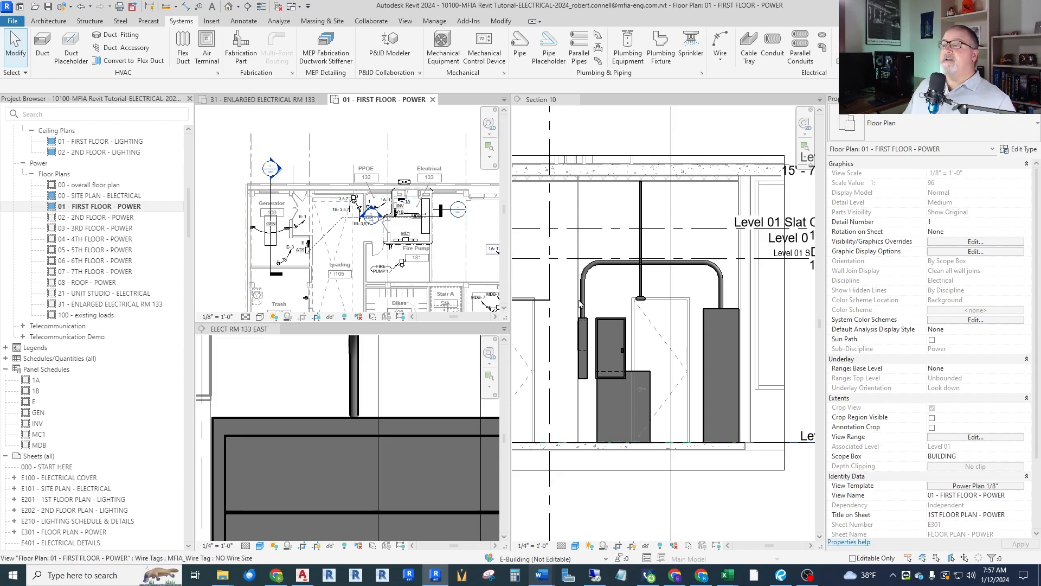
Review the View Range values and Include setting of the Power Plan 1/8" view template
left_click(969, 486)
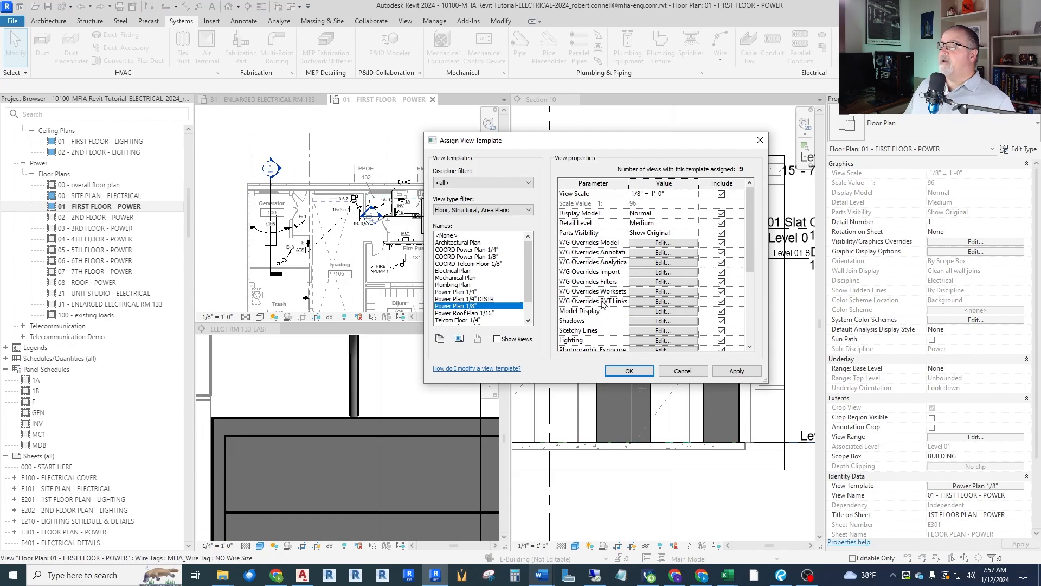
scroll(618, 291, "down", 3)
left_click(647, 283)
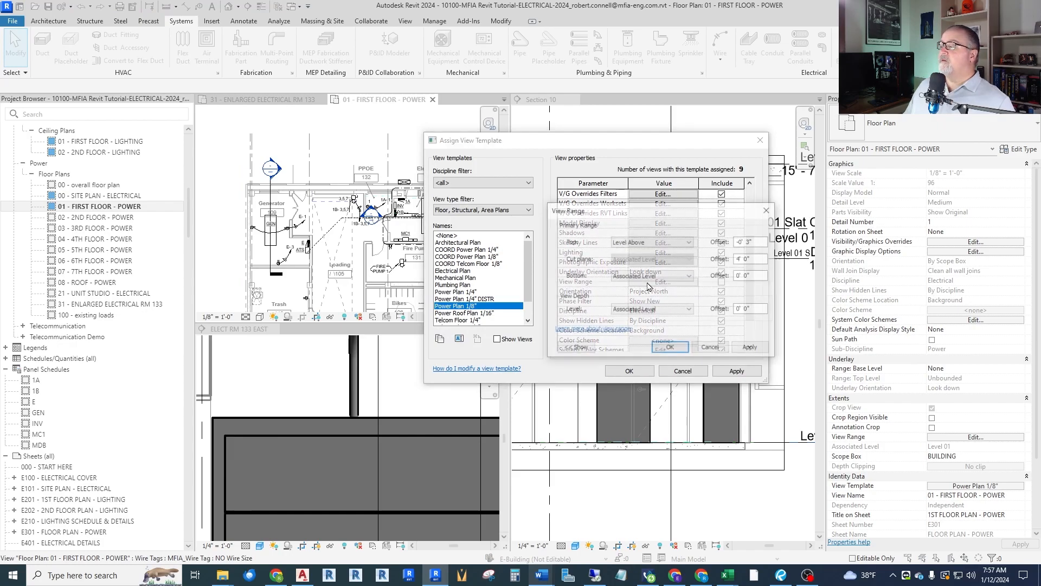
left_click(711, 343)
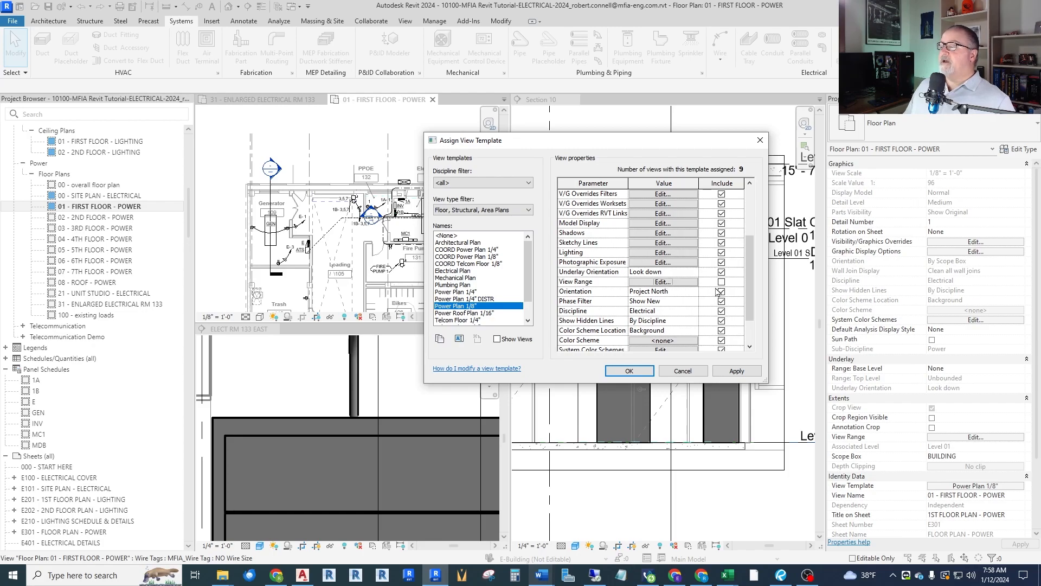
left_click(655, 282)
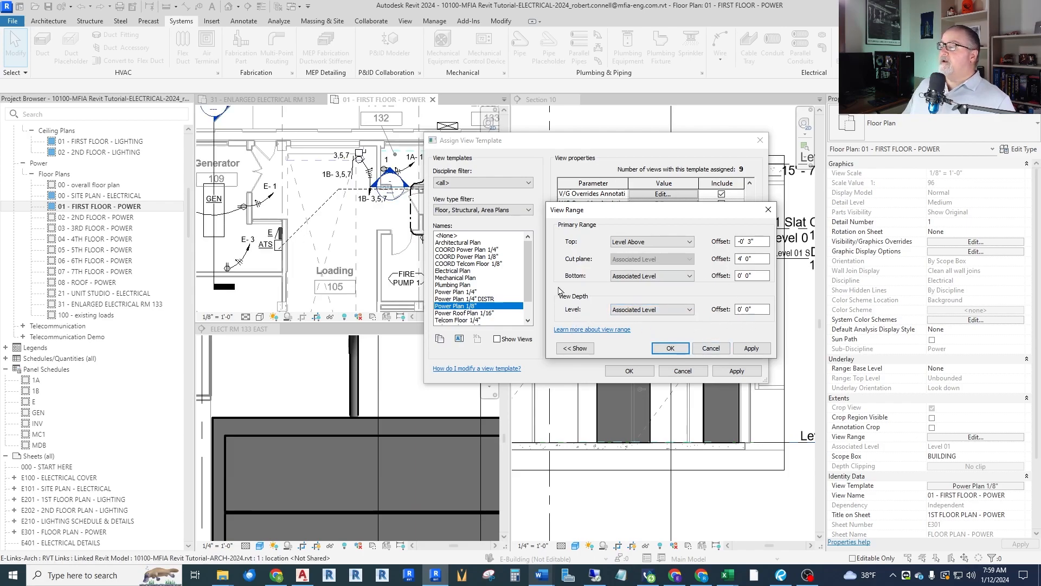
left_click(699, 351)
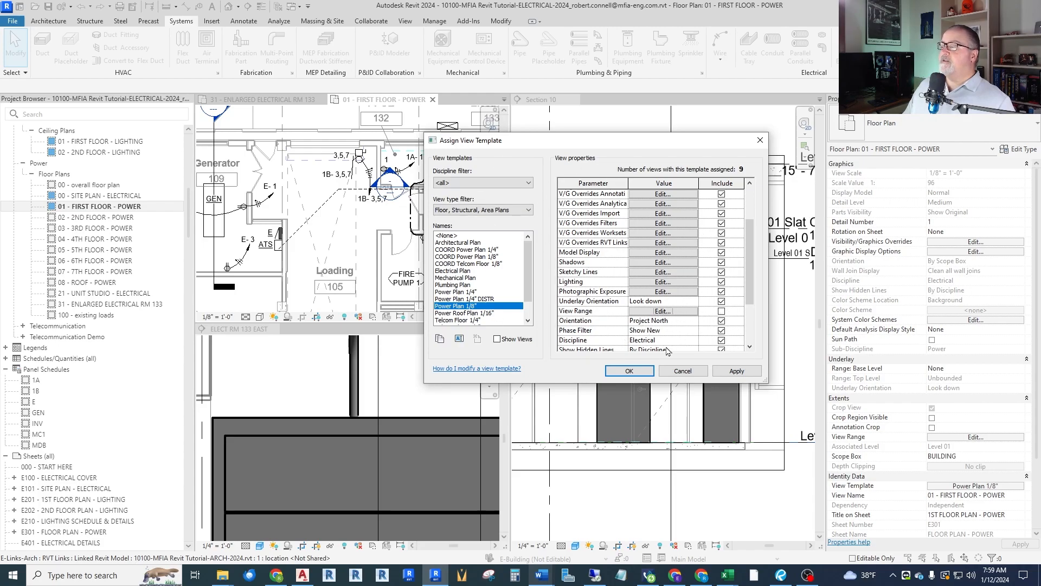
left_click(631, 371)
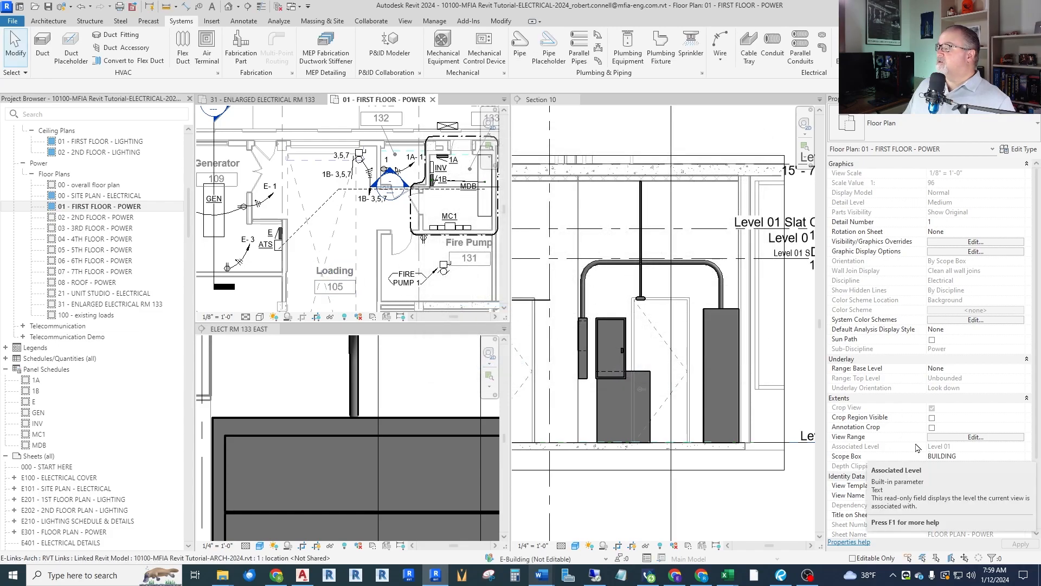
Set the View Depth level offset to -10 in the first floor power plan's view range
left_click(956, 437)
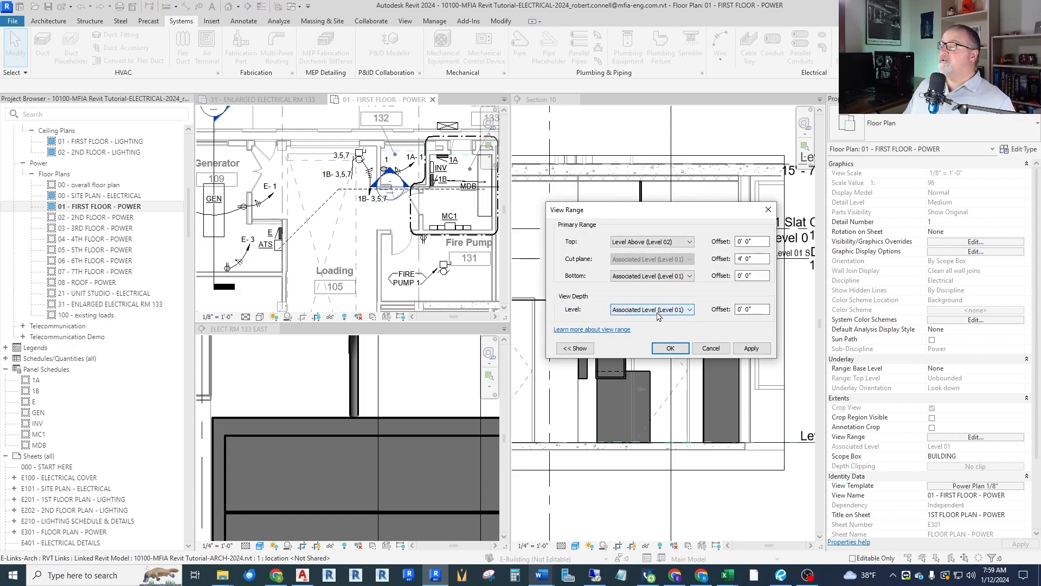
left_click(743, 310)
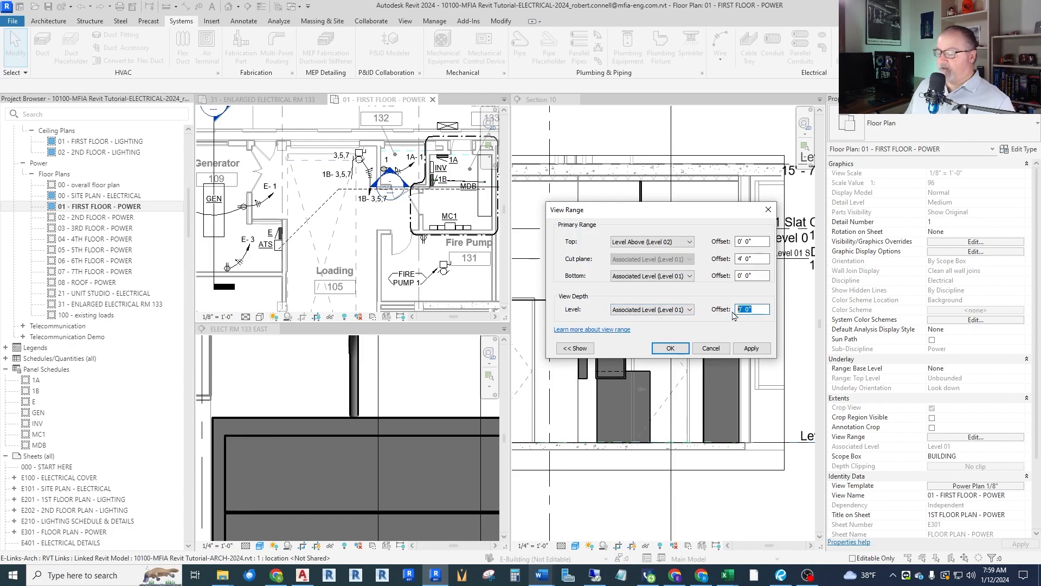
type("-10")
key("Return")
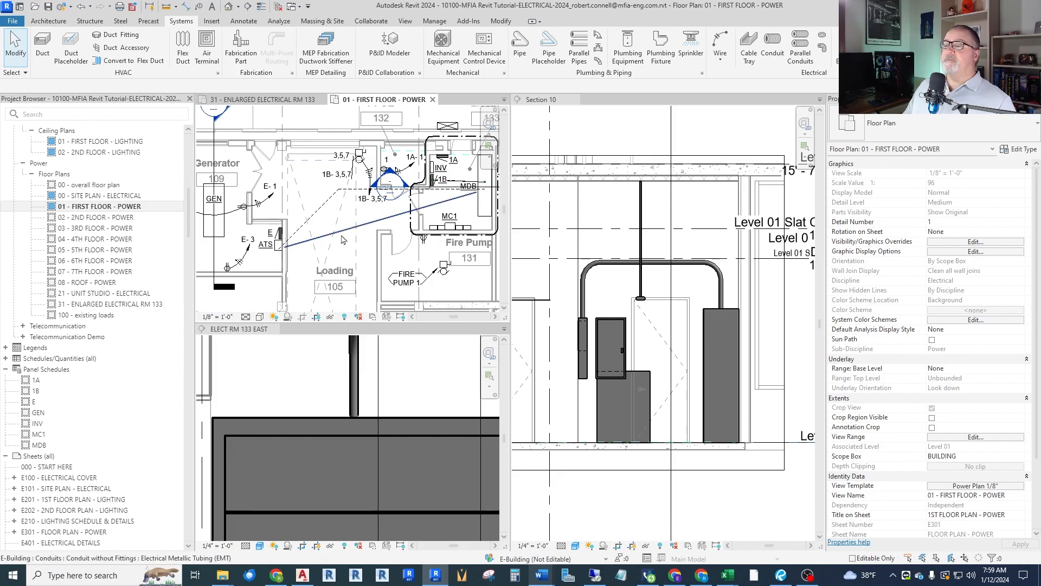
Shift the Section 10 line slightly toward MC1 in the first floor power plan, past the MDB end of the underground conduit
scroll(342, 239, "up", 4)
scroll(352, 241, "down", 7)
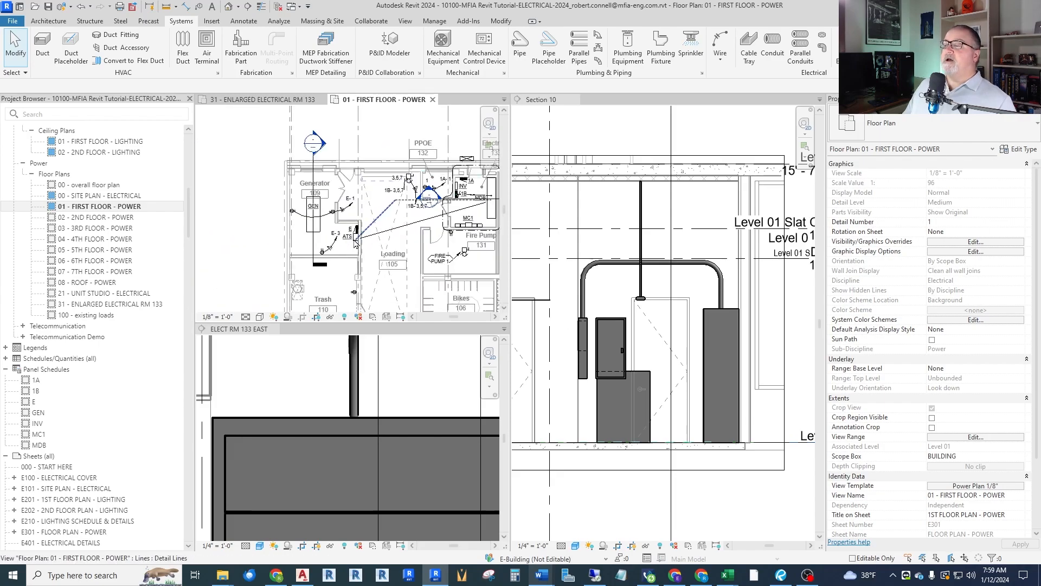
scroll(355, 241, "down", 1)
scroll(461, 219, "up", 5)
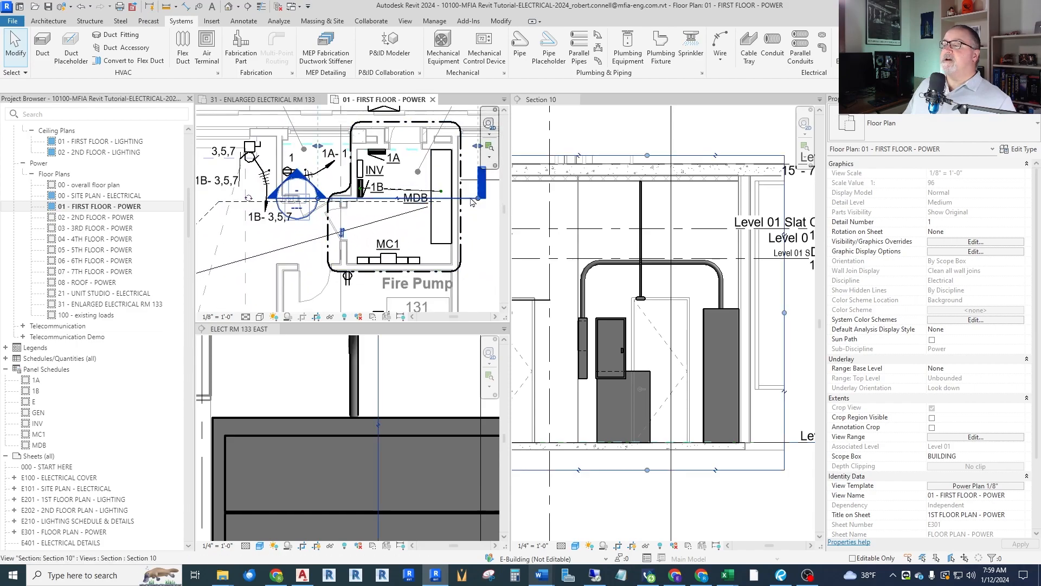
left_click(412, 213)
left_click_drag(412, 213, 413, 217)
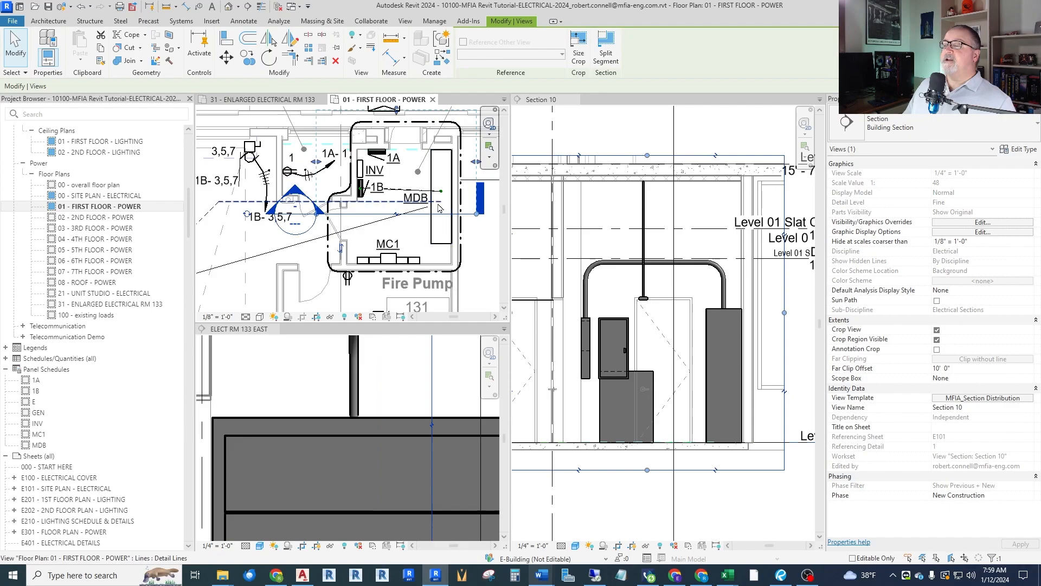
In the 31 - ENLARGED ELECTRICAL RM 133 plan, set section ELECT RM 133 EAST to hide at scales coarser than 1/8" = 1'-0"
scroll(414, 232, "down", 1)
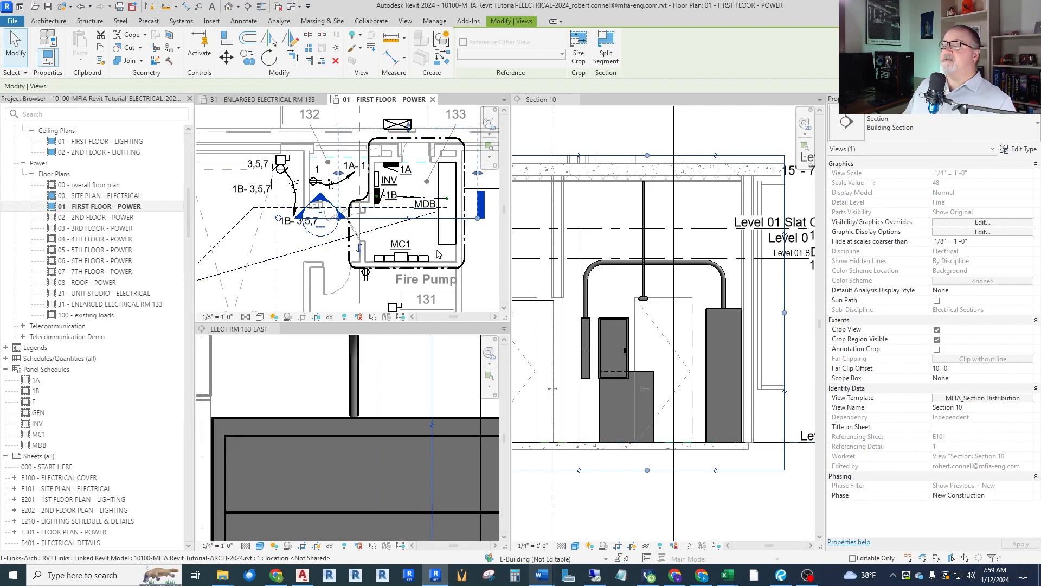
scroll(407, 237, "down", 3)
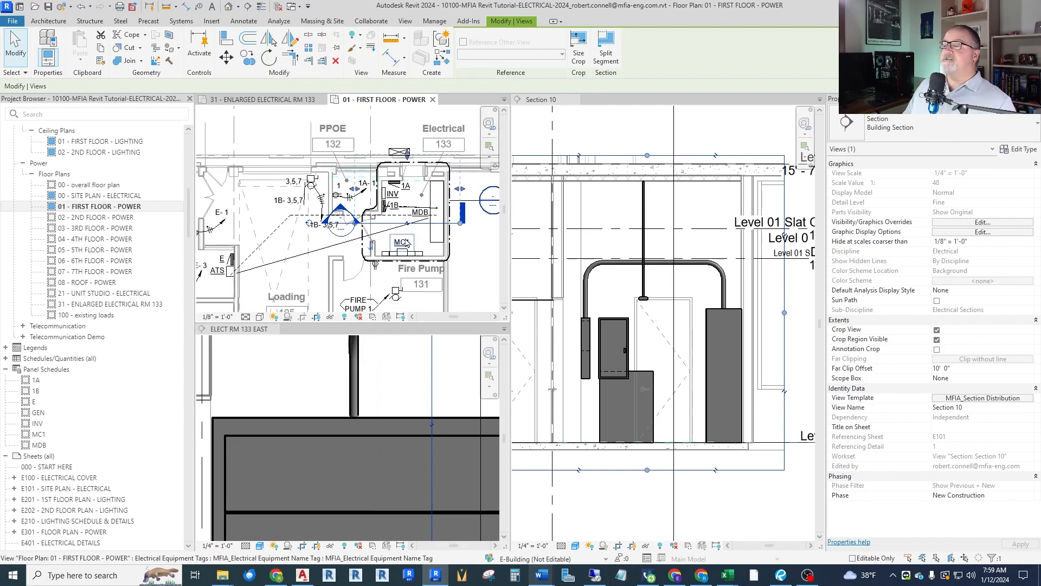
double_click(109, 304)
left_click(406, 223)
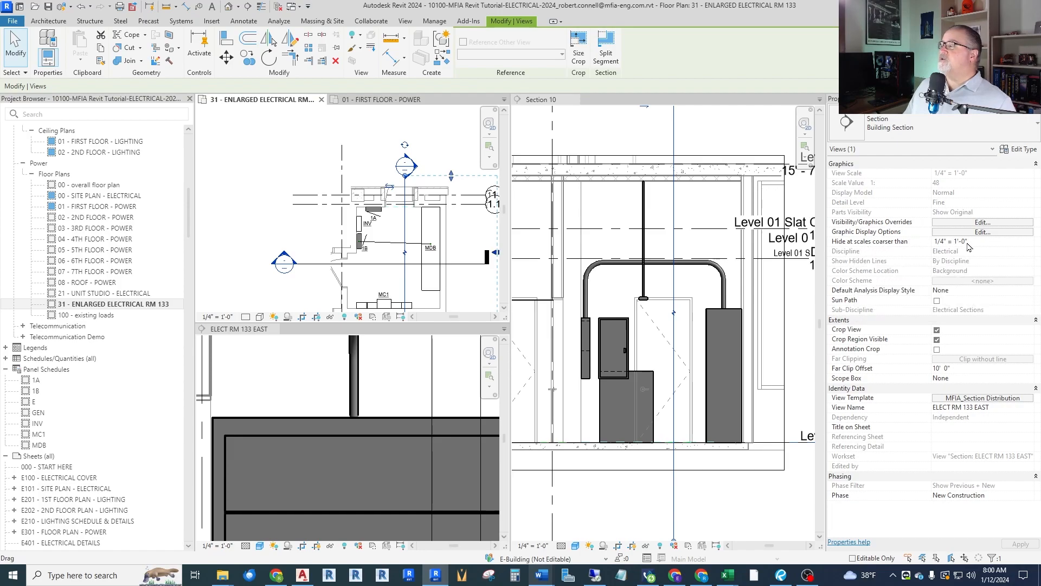
left_click(1004, 242)
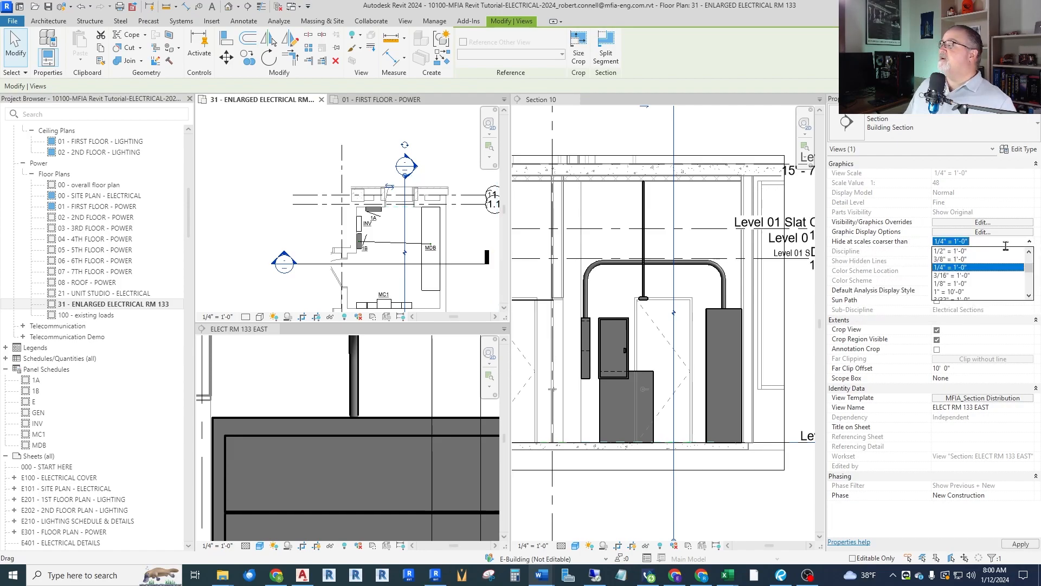
left_click(952, 284)
key("Escape")
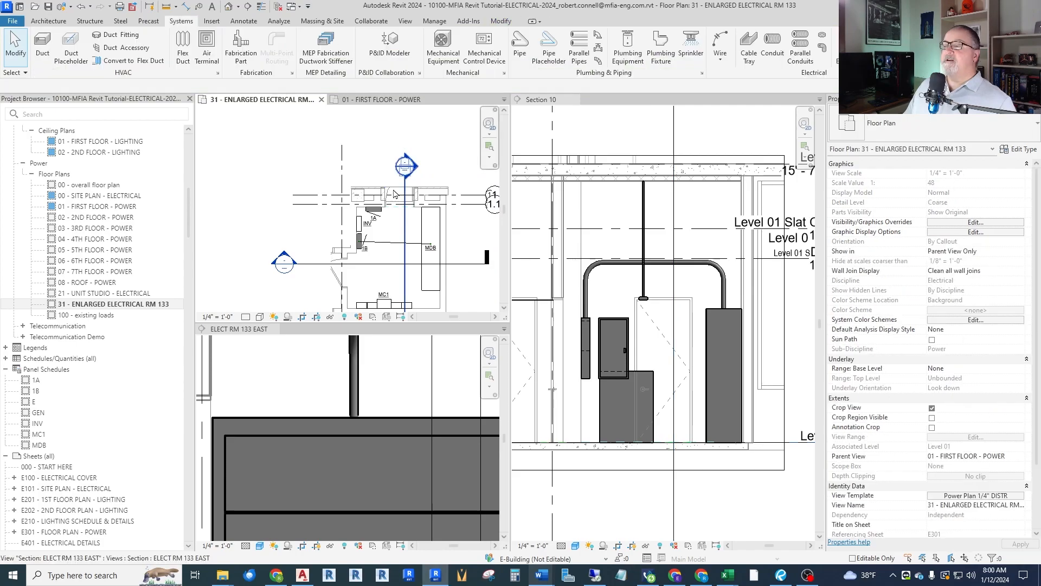
Return to the 01 - FIRST FLOOR - POWER plan and check the section markers around electrical room 133
double_click(108, 206)
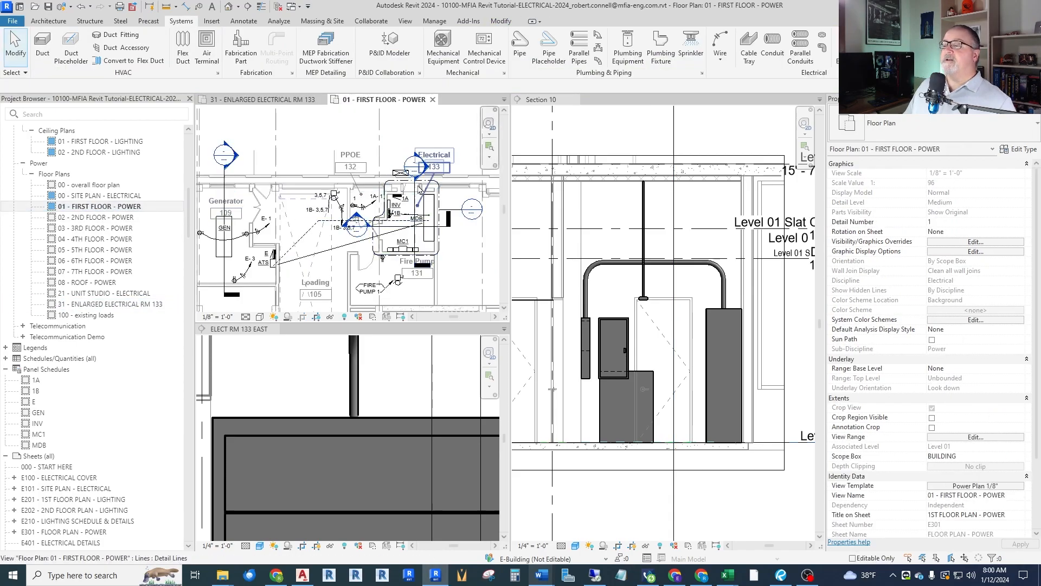
scroll(419, 202, "up", 1)
scroll(402, 170, "up", 1)
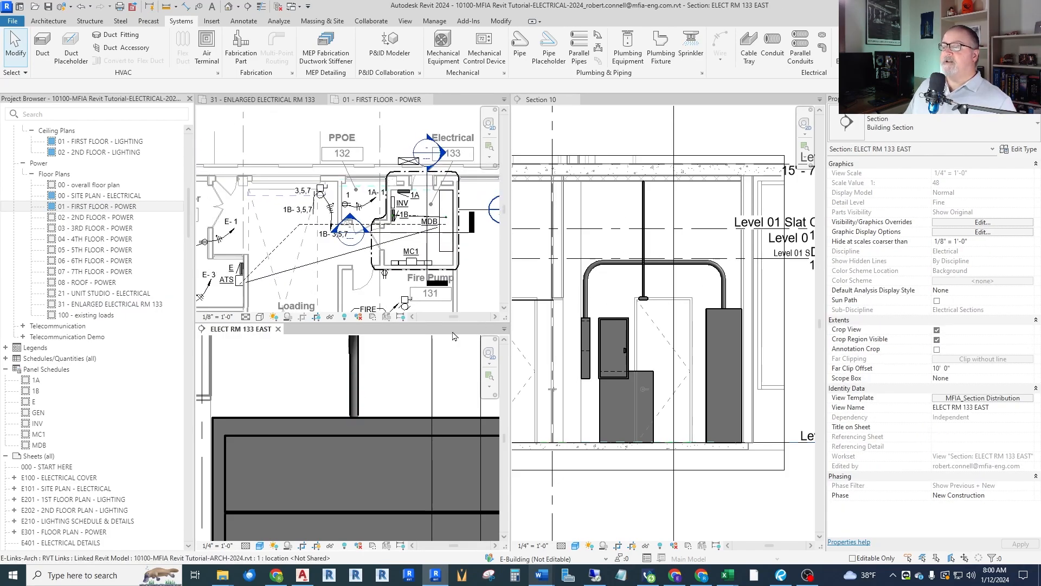
Extend the lower crop boundary of Section 10 below the underground conduit, down past the elevator pit level
scroll(681, 409, "down", 2)
scroll(681, 408, "up", 1)
left_click(659, 425)
left_click_drag(659, 425, 660, 470)
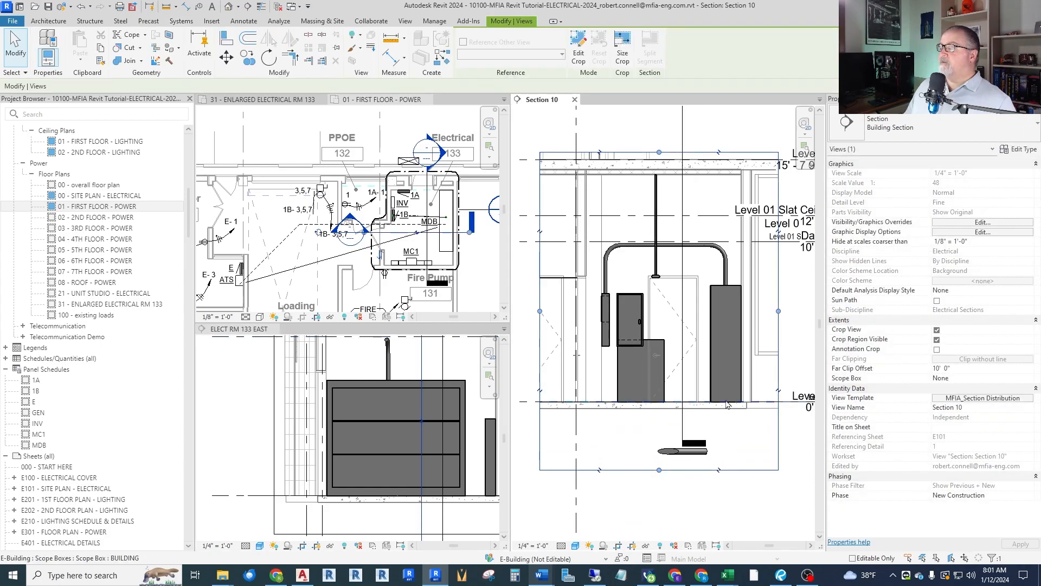
scroll(638, 368, "down", 2)
scroll(686, 456, "up", 2)
left_click_drag(619, 413, 621, 430)
key("Escape")
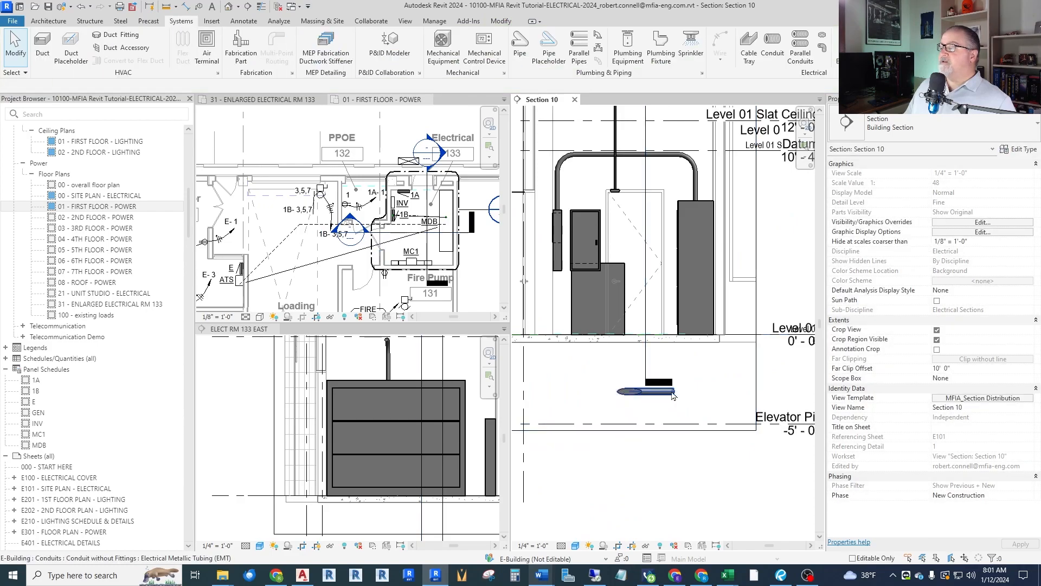
Examine the underground conduit's MDB end in Section 10 and in the first floor power plan
scroll(395, 225, "up", 1)
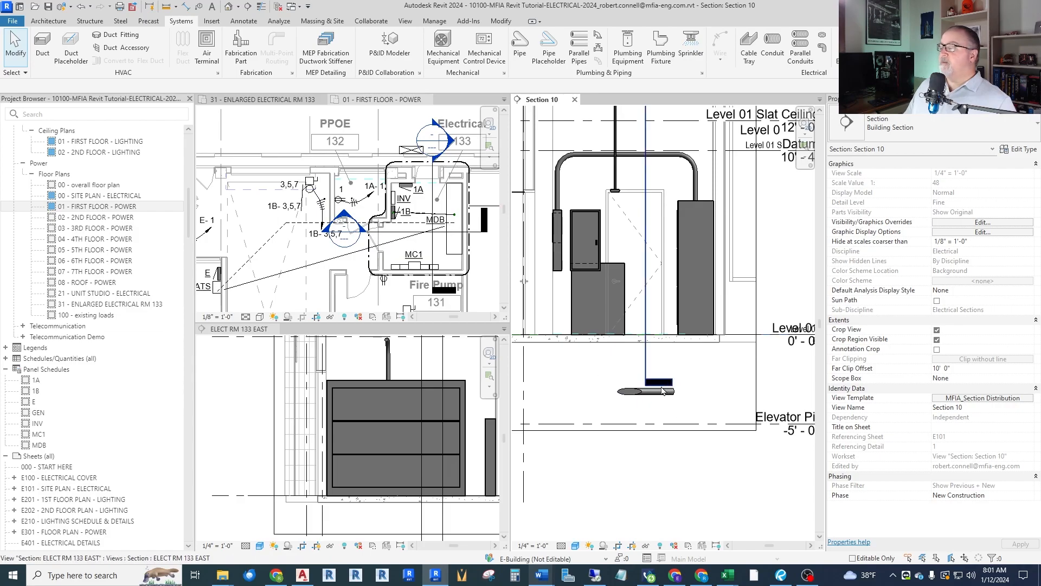
scroll(676, 399, "up", 2)
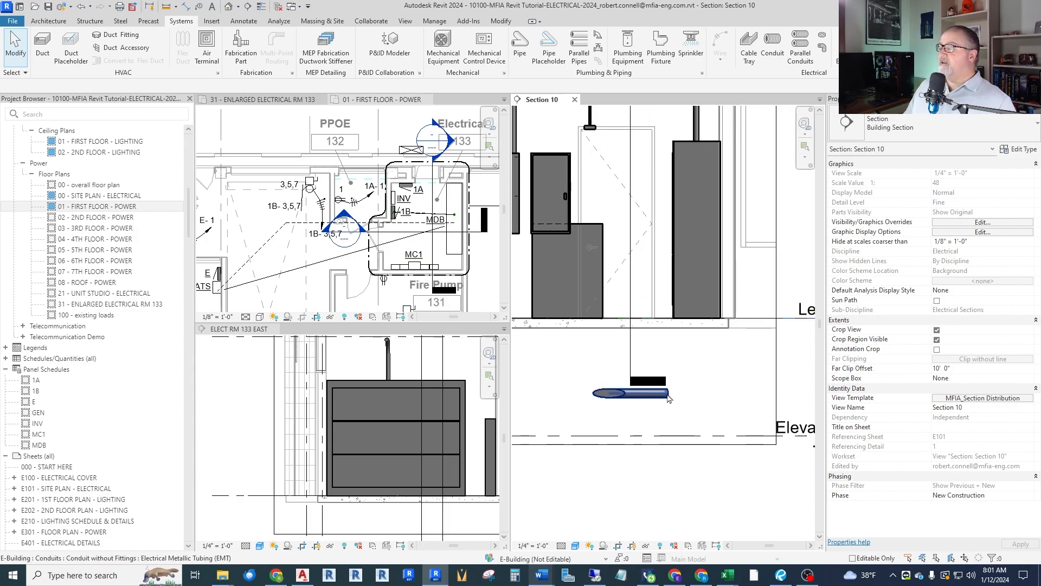
right_click(667, 395)
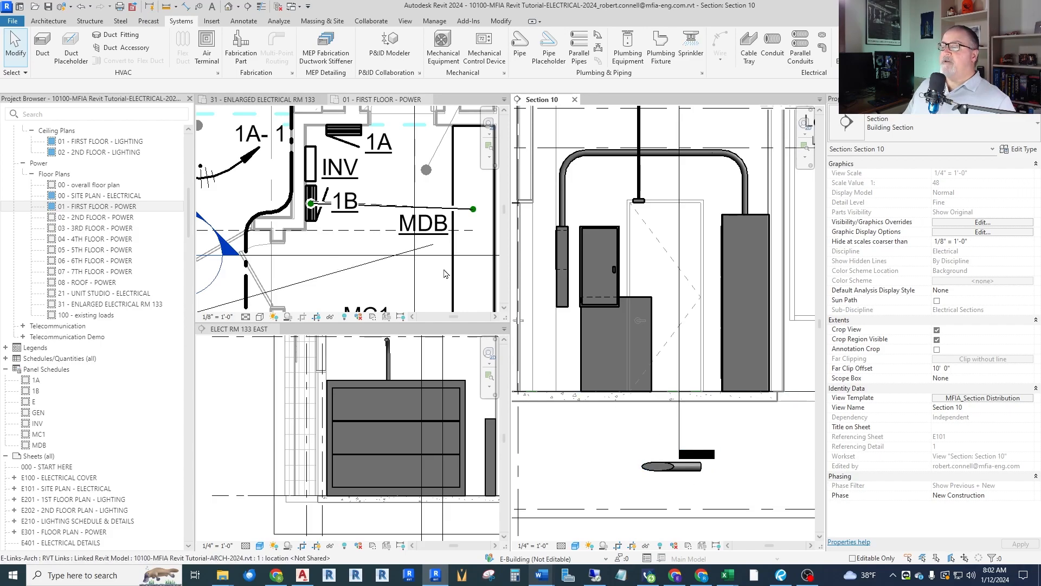
scroll(448, 269, "down", 4)
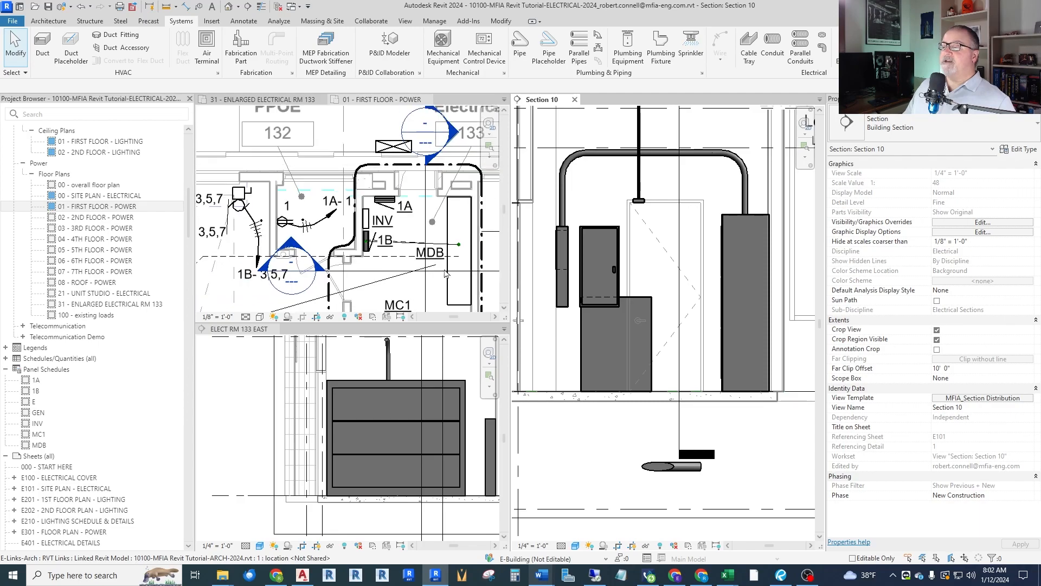
scroll(465, 255, "up", 2)
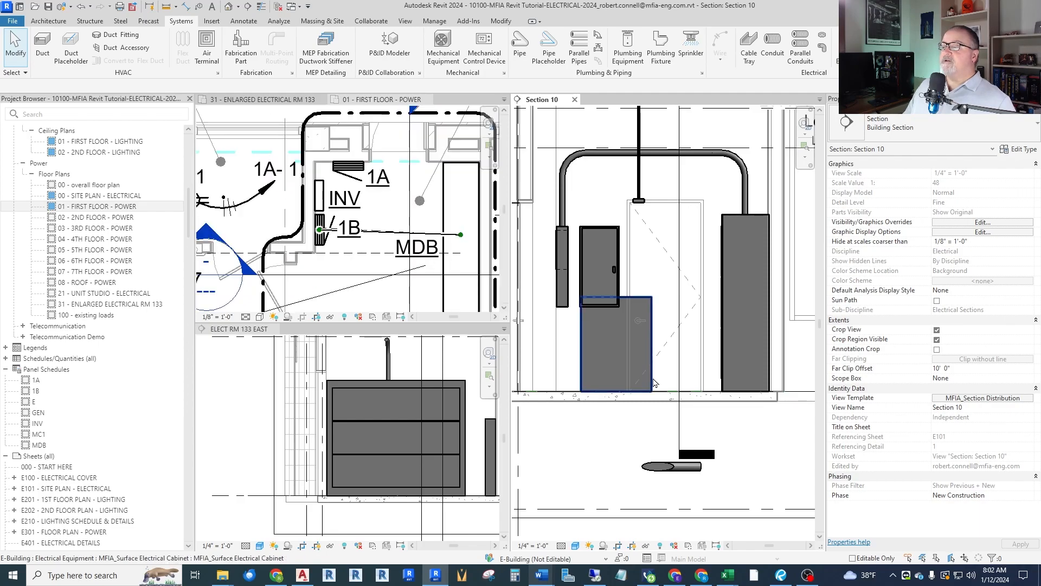
Try to continue the underground conduit horizontally from its MDB end in Section 10, ending in line with the overhead conduit's vertical drop
left_click(702, 471)
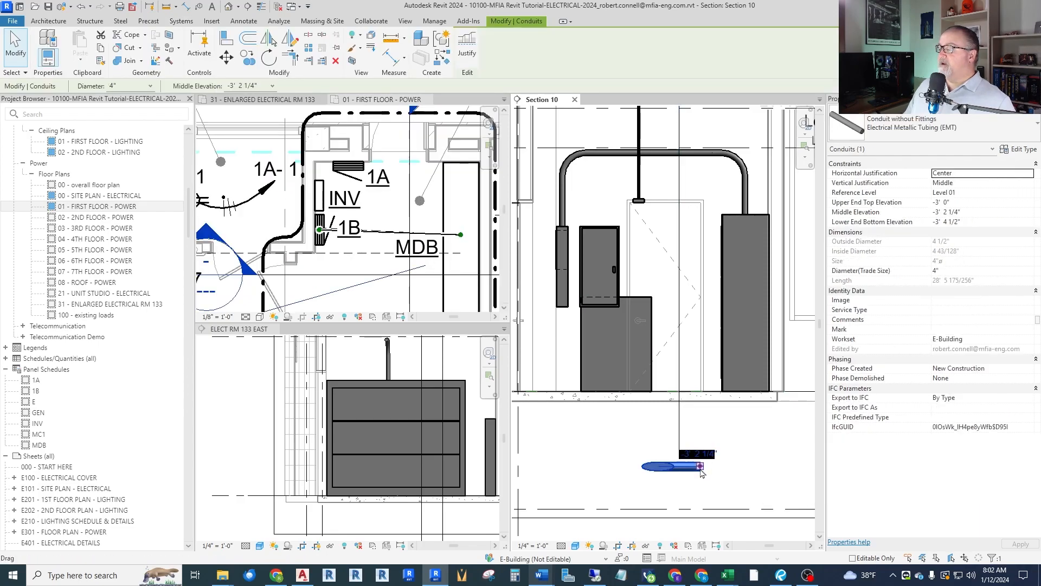
right_click(701, 470)
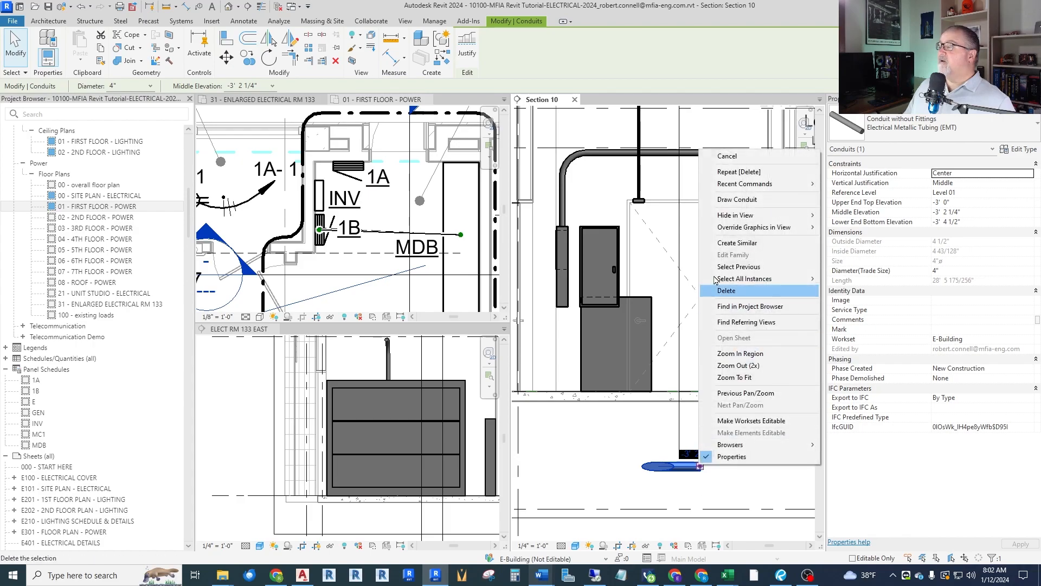
left_click(727, 199)
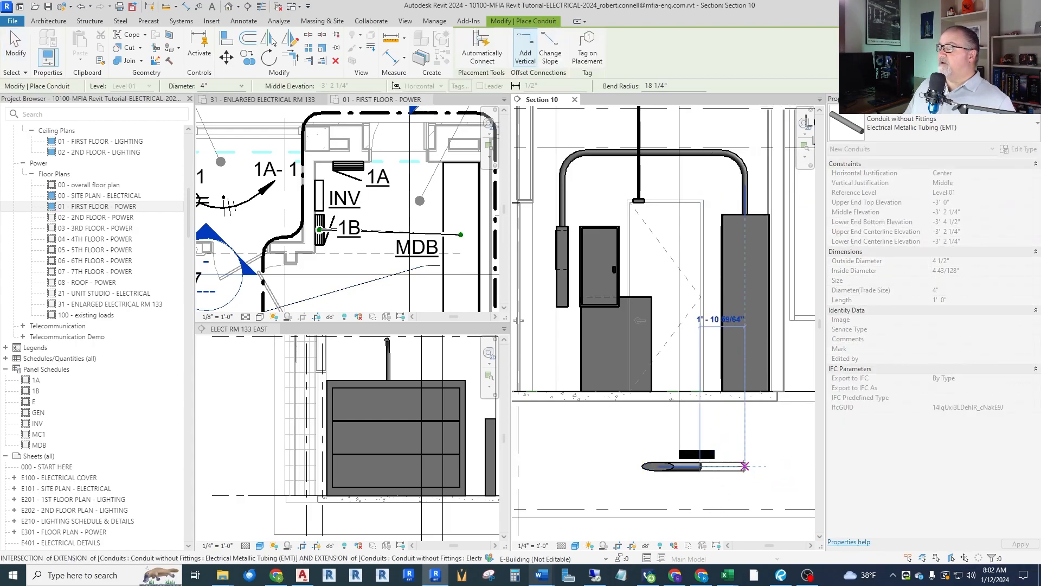
key("Escape")
key("Escape")
scroll(442, 256, "up", 2)
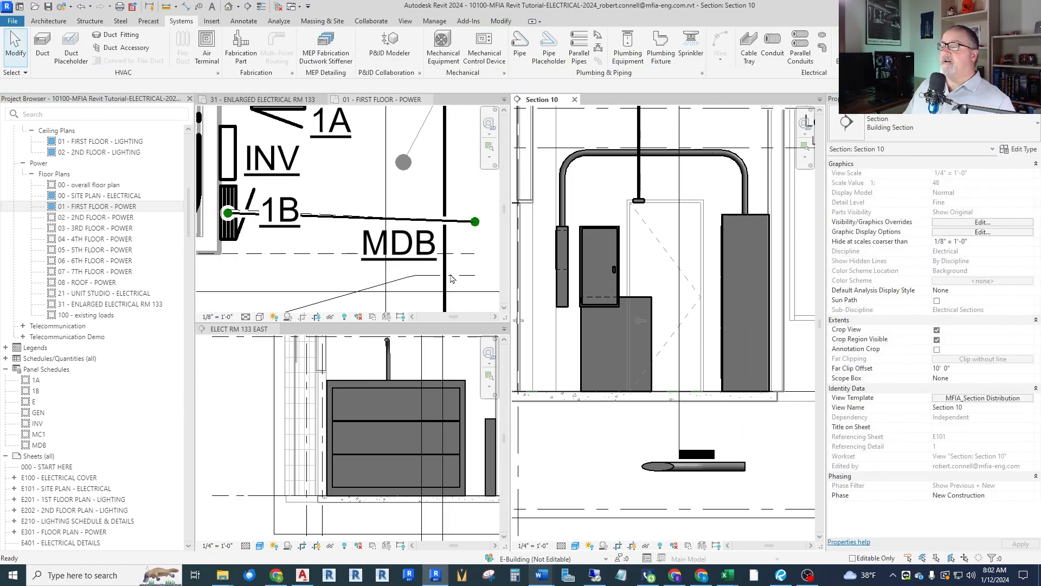
scroll(402, 261, "down", 2)
scroll(402, 261, "up", 1)
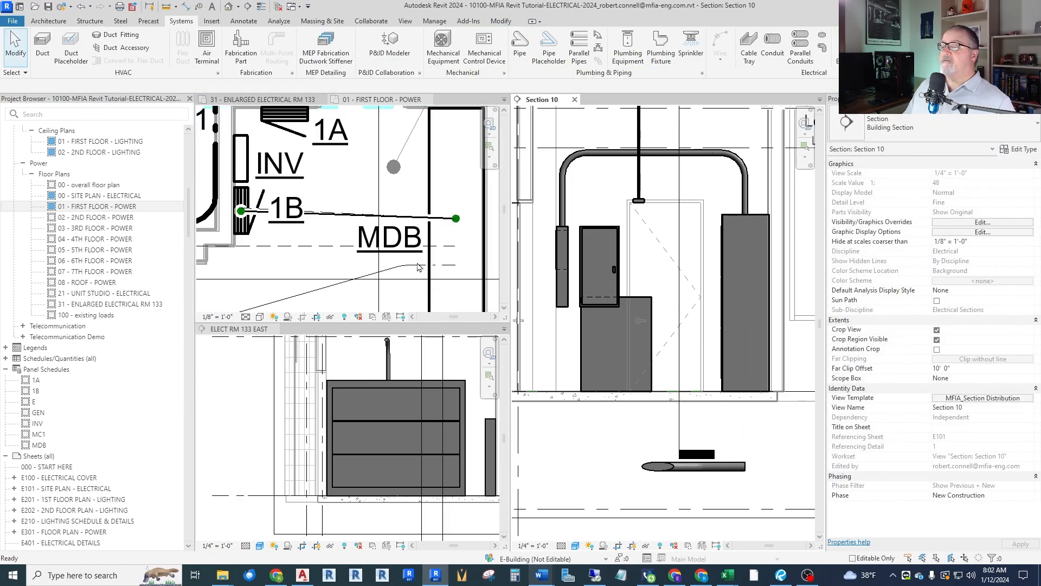
Delete the horizontal conduit extension just added at the MDB end in Section 10
left_click(732, 468)
key("Escape")
left_click(718, 473)
key("Escape")
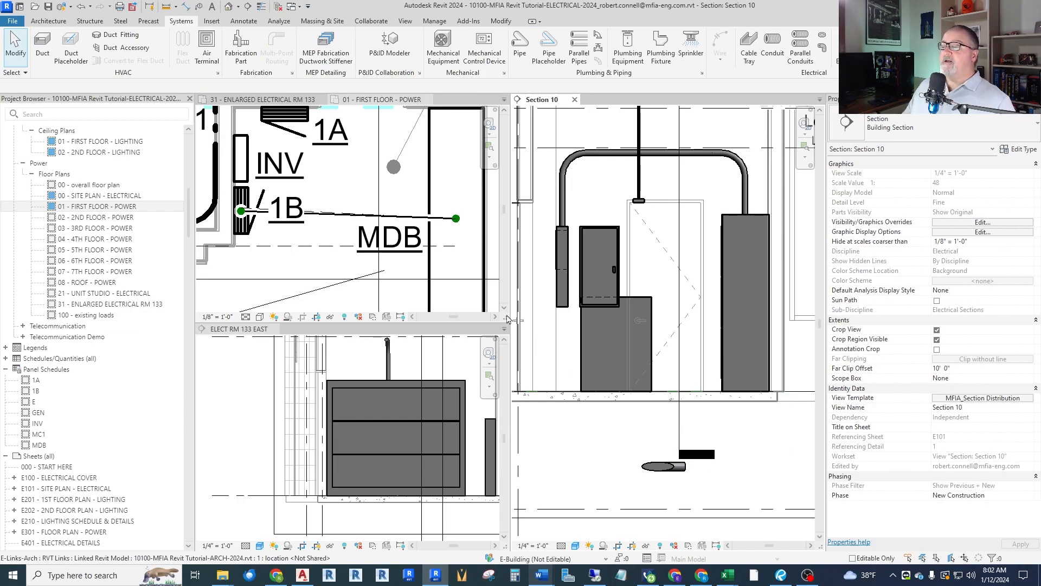
In the first floor power plan, stretch the underground conduit's MDB end into the MDB footprint, just below the existing conduit drop
scroll(433, 290, "down", 2)
scroll(372, 264, "up", 3)
left_click(372, 265)
scroll(372, 265, "down", 2)
key("Escape")
scroll(448, 271, "up", 2)
left_click(359, 284)
left_click_drag(379, 276, 475, 249)
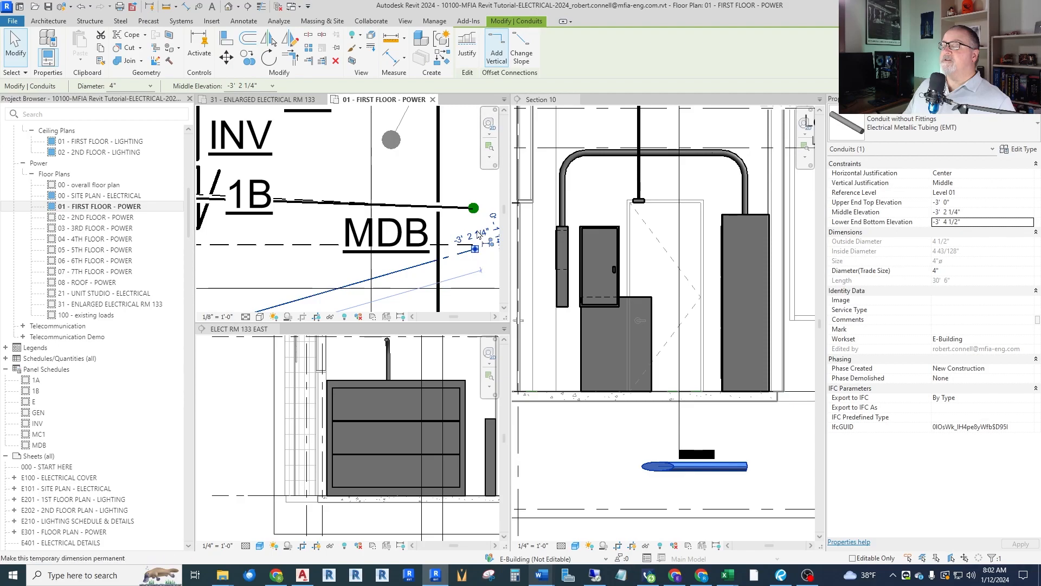
key("Escape")
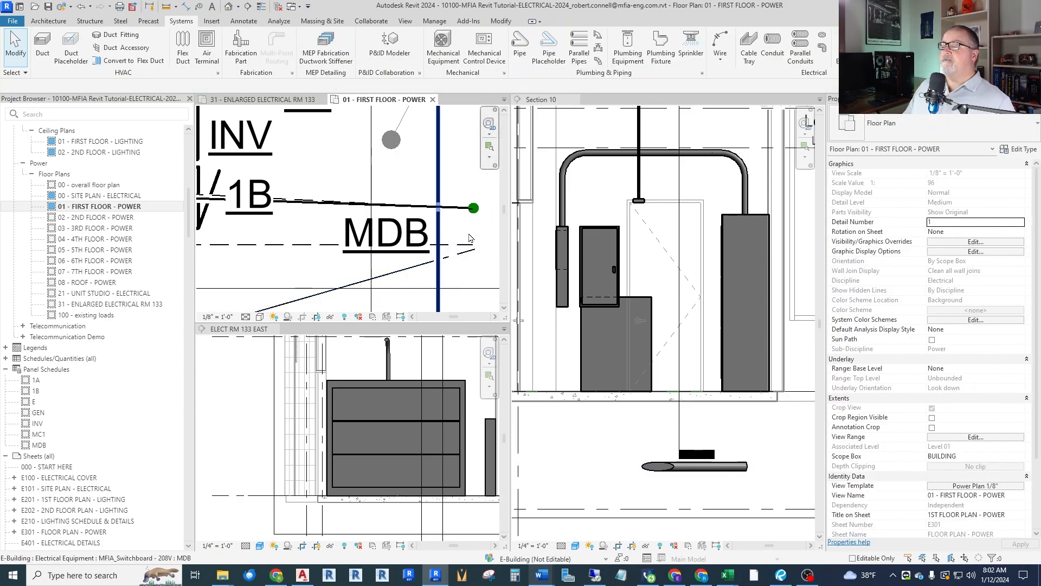
In Section 10, draw a vertical 4" conduit about 3'-1" up from the underground conduit's end to the floor slab beneath MDB
scroll(454, 235, "down", 3)
scroll(790, 463, "up", 2)
scroll(790, 464, "up", 1)
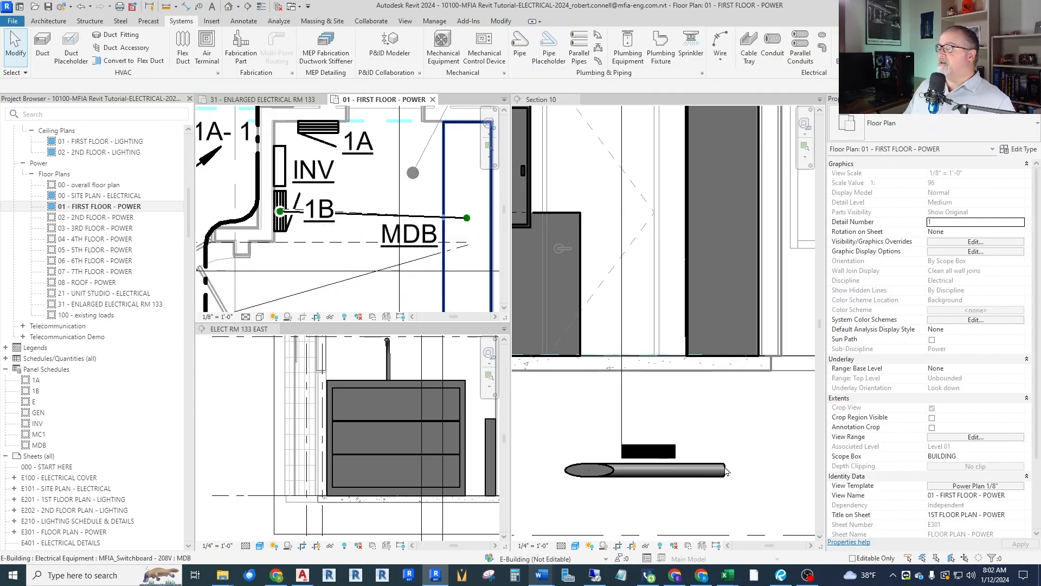
left_click(770, 471)
right_click(726, 475)
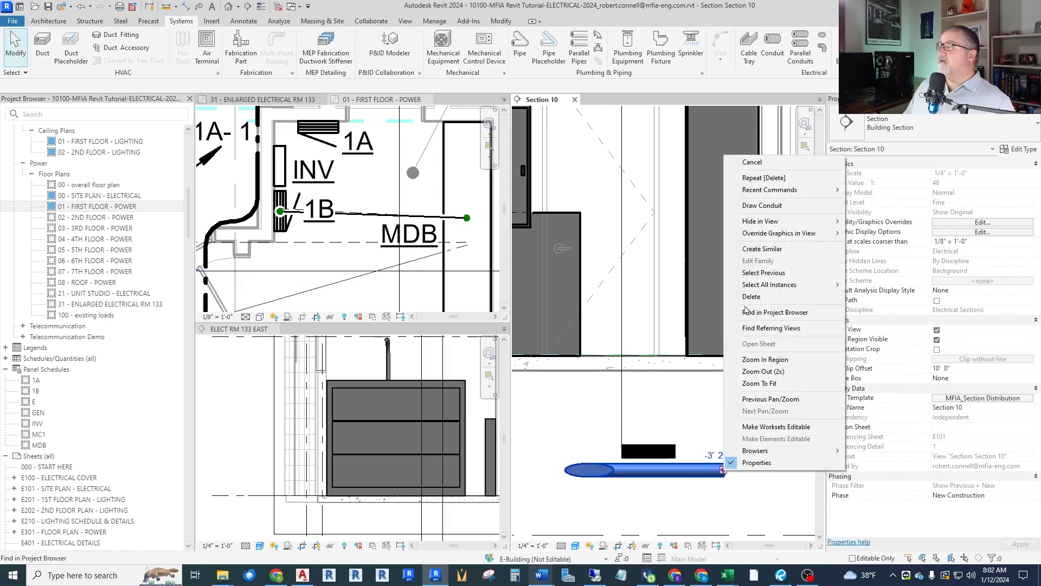
left_click(748, 205)
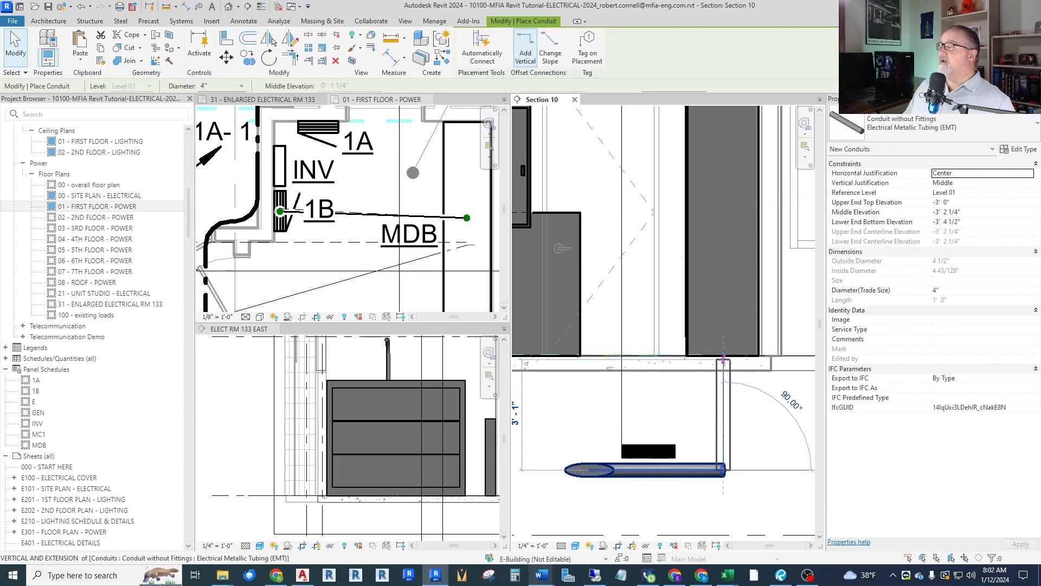
key("Escape")
key("Escape")
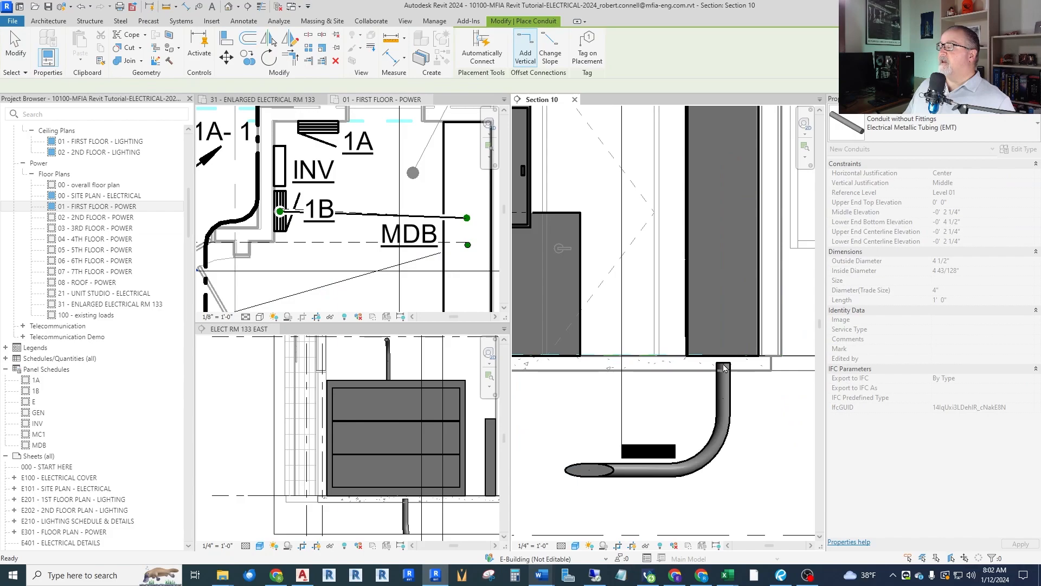
Align the top end of the vertical conduit with the underside of MDB in Section 10
scroll(761, 386, "up", 3)
left_click(669, 396)
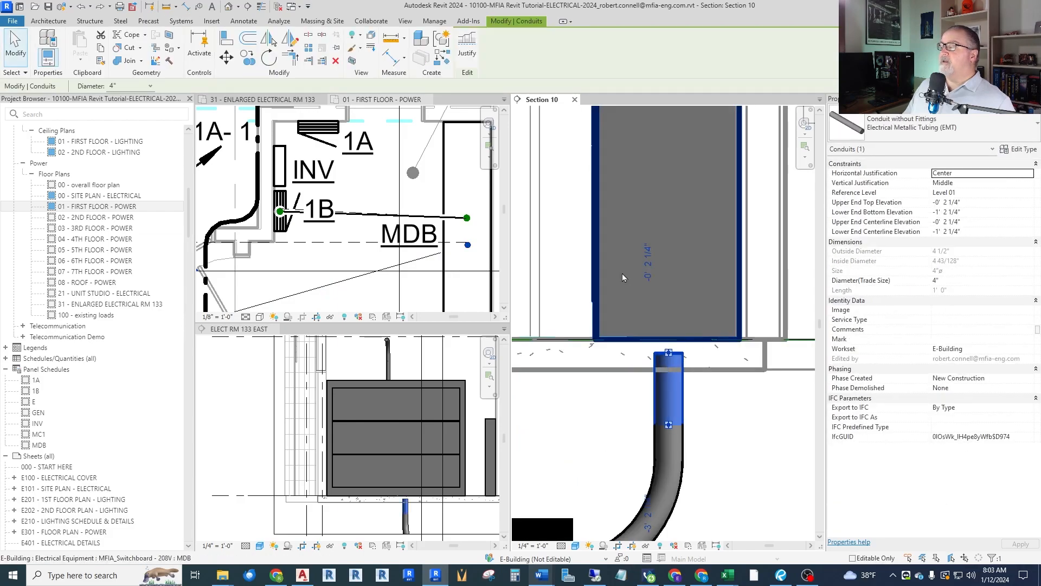
left_click(228, 44)
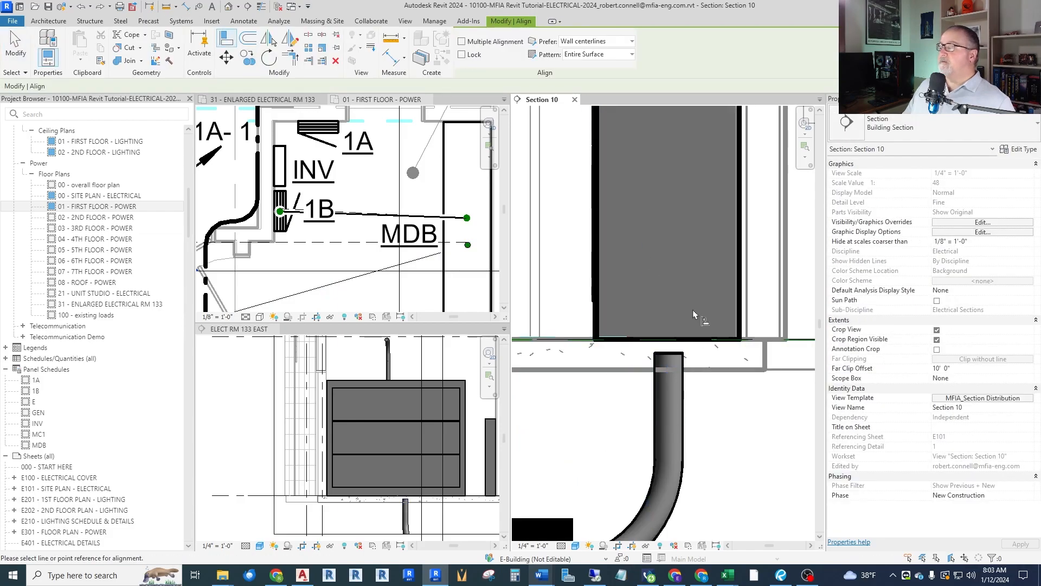
left_click(692, 341)
left_click(673, 358)
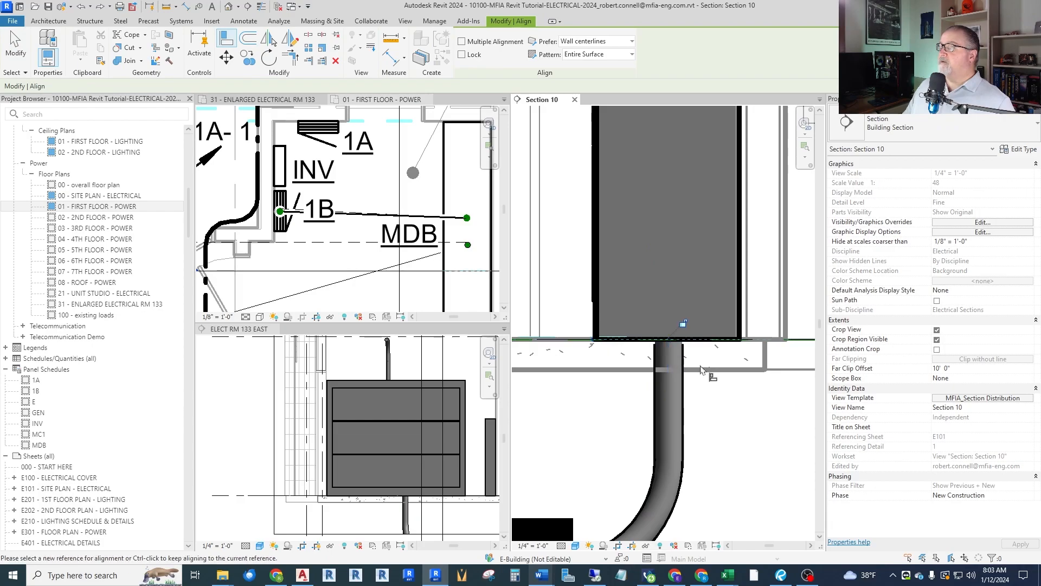
key("Escape")
key("Escape")
scroll(705, 373, "down", 3)
scroll(757, 419, "down", 2)
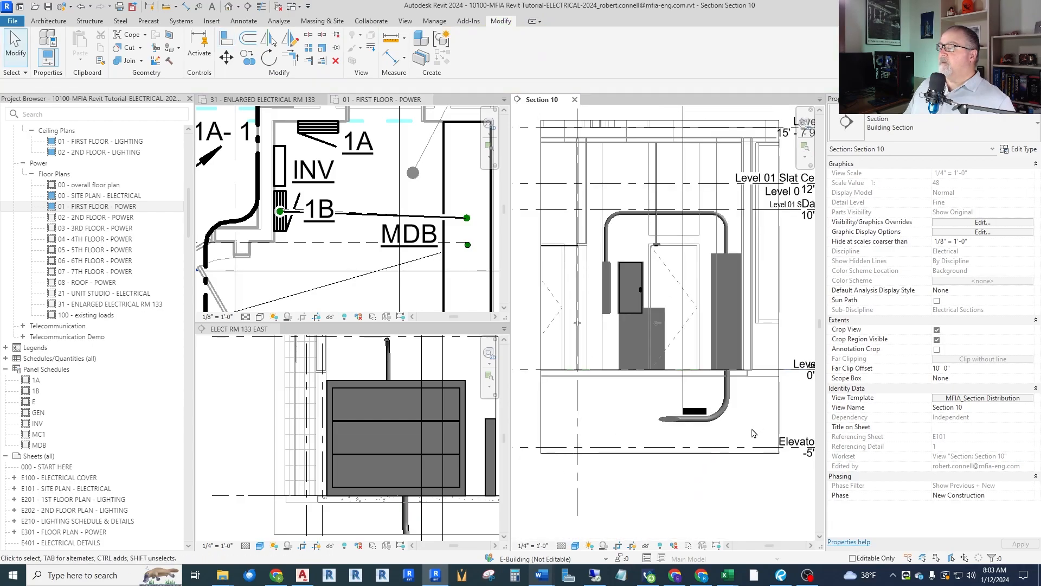
In the first floor power plan, stretch the underground conduit's opposite end across the wall into the ATS footprint
scroll(470, 267, "down", 5)
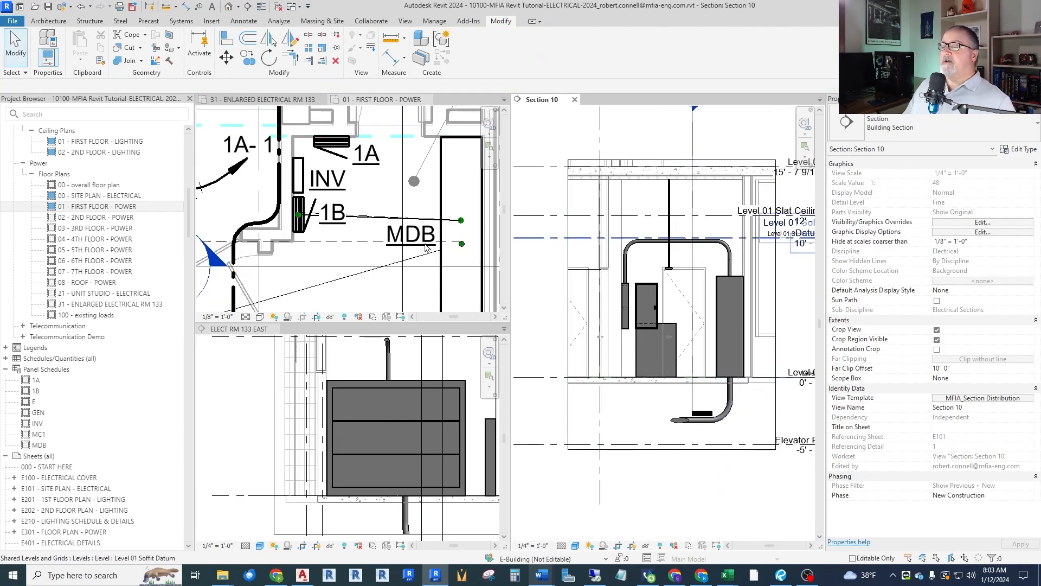
scroll(352, 303, "up", 2)
scroll(343, 308, "up", 2)
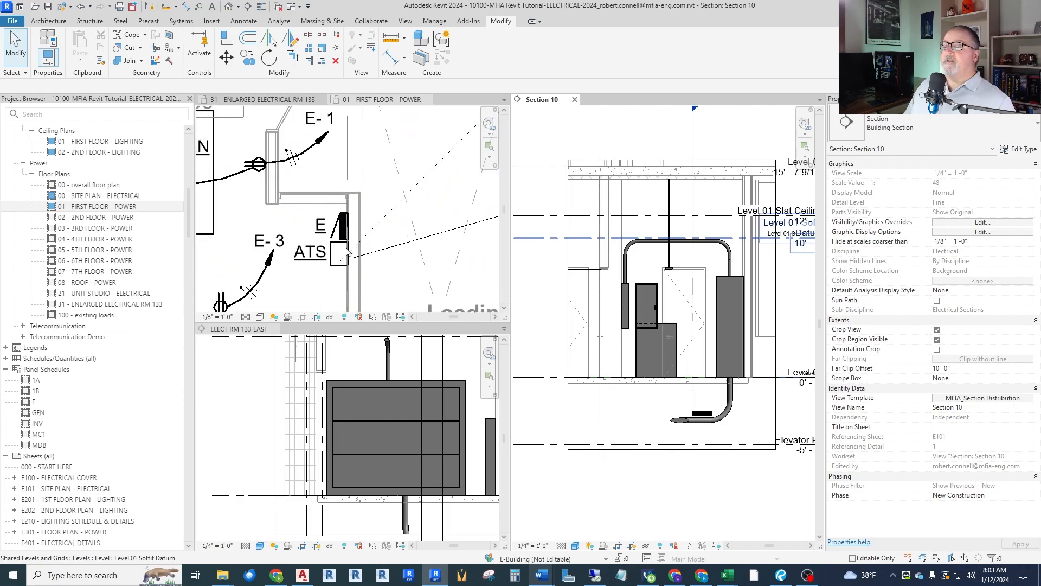
scroll(372, 191, "down", 1)
scroll(374, 264, "down", 1)
scroll(367, 274, "up", 1)
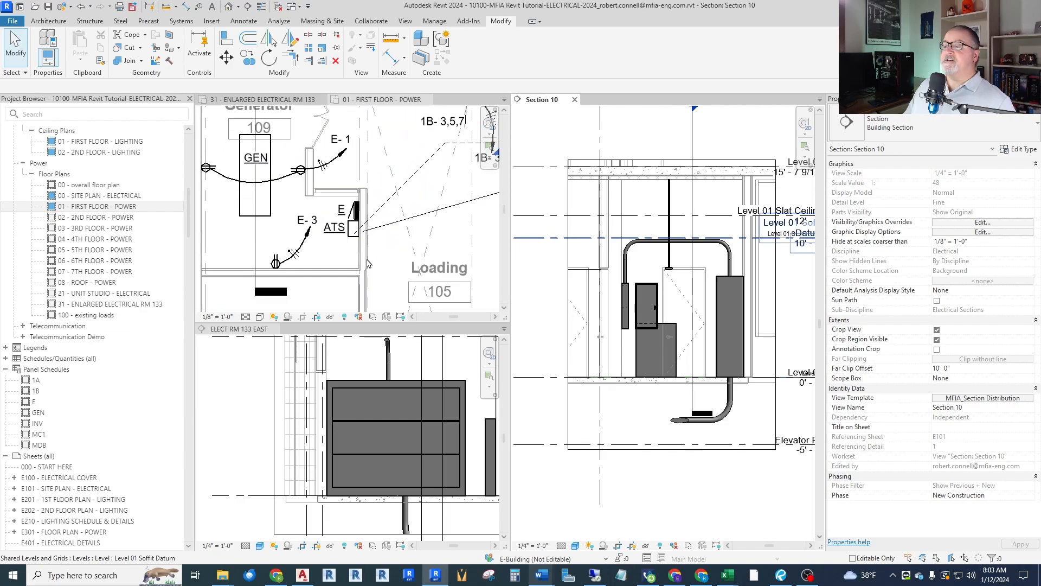
scroll(362, 271, "up", 3)
left_click(390, 267)
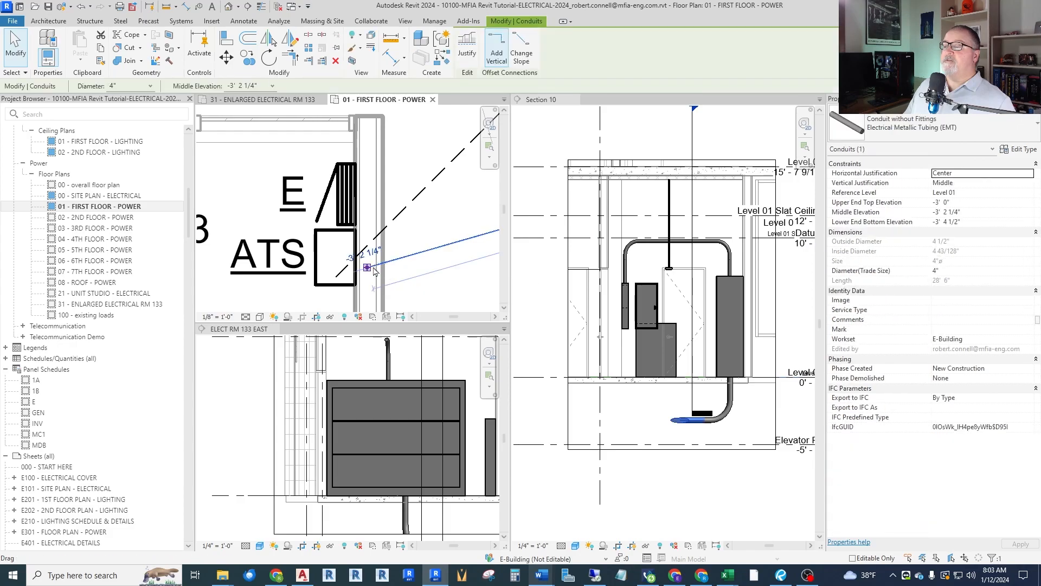
left_click_drag(367, 270, 337, 276)
key("Escape")
scroll(379, 260, "down", 2)
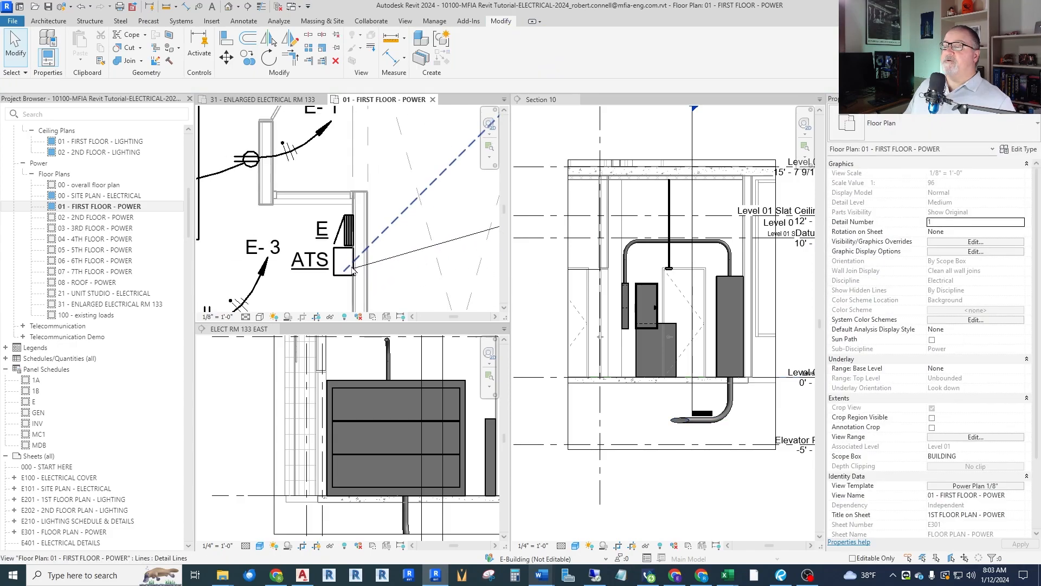
Create a building section just south of the ATS, running from the generator room through its east wall and looking toward the ATS
scroll(399, 259, "down", 4)
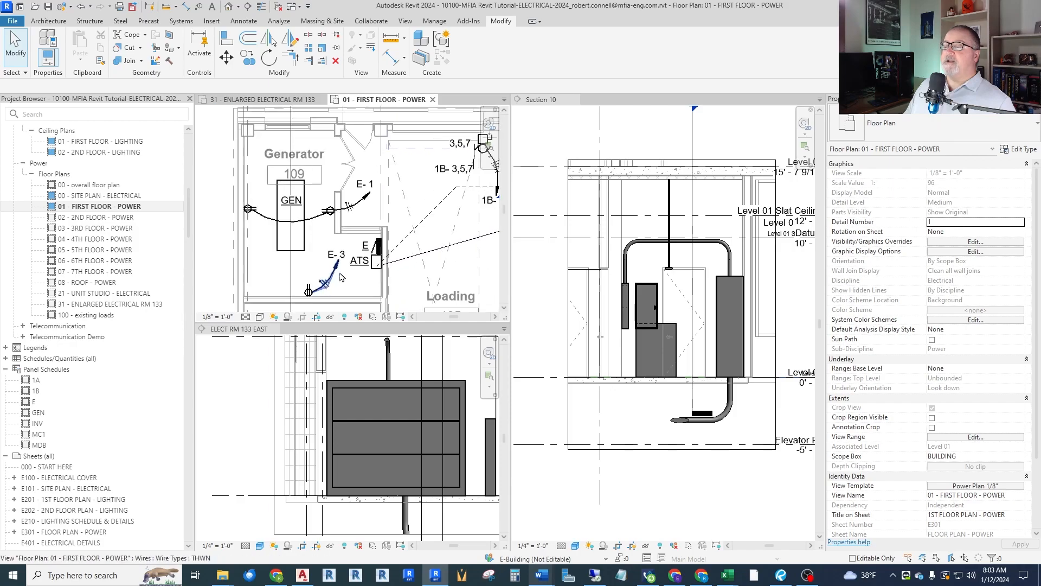
left_click(249, 7)
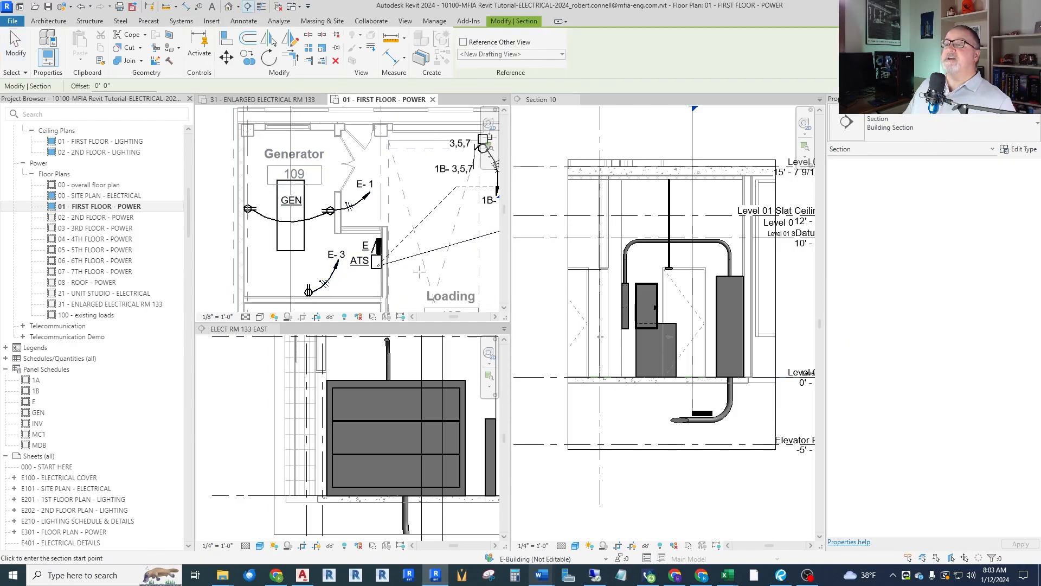
scroll(341, 277, "up", 2)
left_click(263, 271)
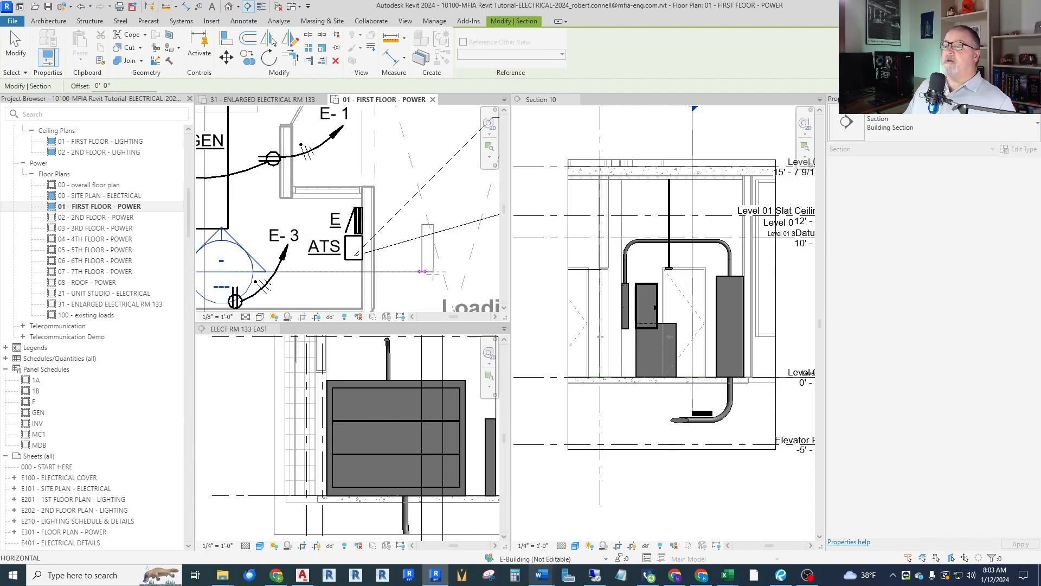
left_click(442, 271)
key("Escape")
key("Escape")
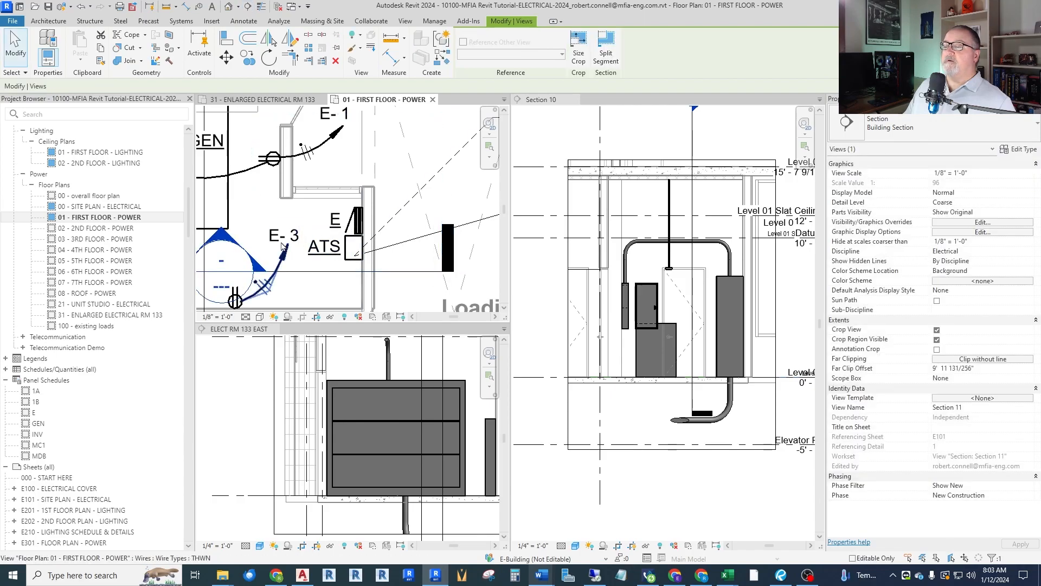
Open the new section view at the ATS and assign it the MFIA_Section Distribution view template
double_click(222, 240)
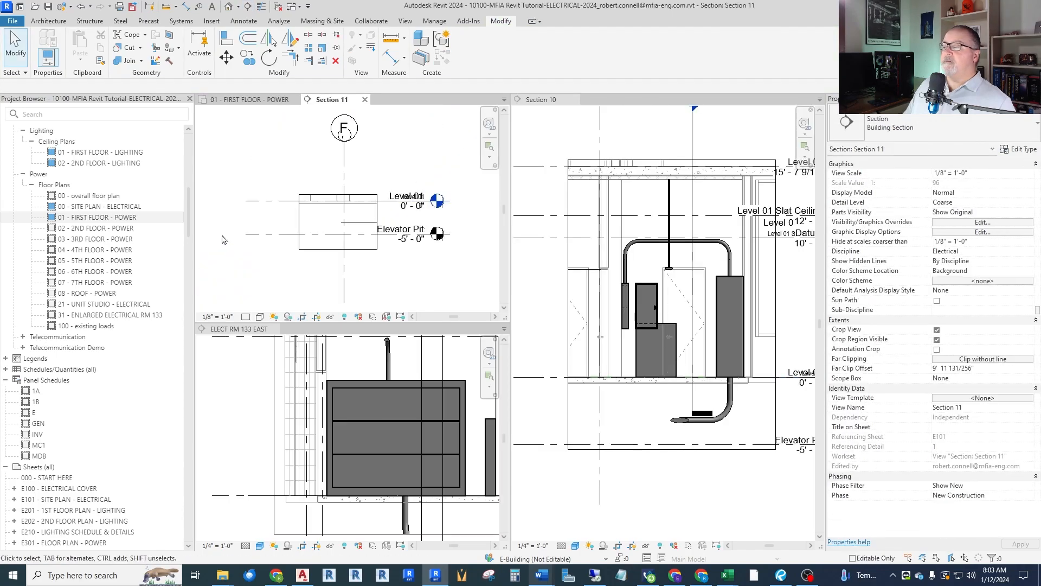
scroll(316, 192, "up", 2)
scroll(374, 225, "down", 2)
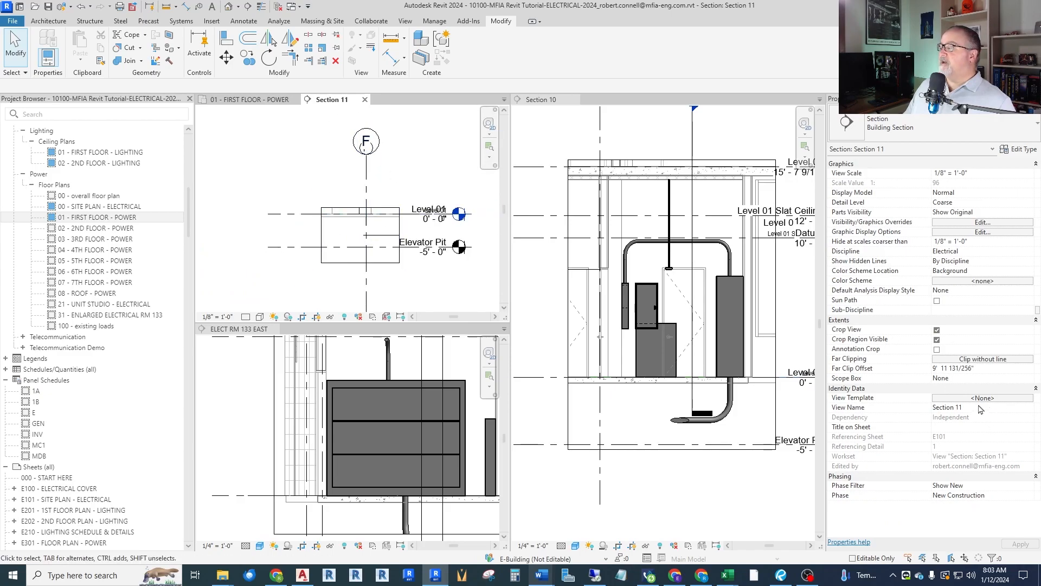
left_click(982, 400)
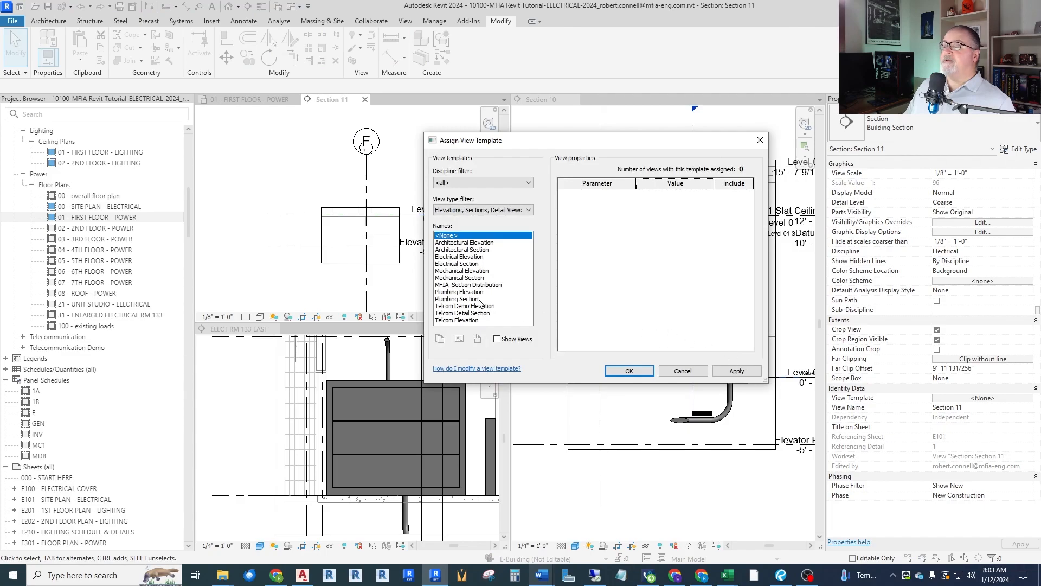
left_click(478, 285)
left_click(630, 371)
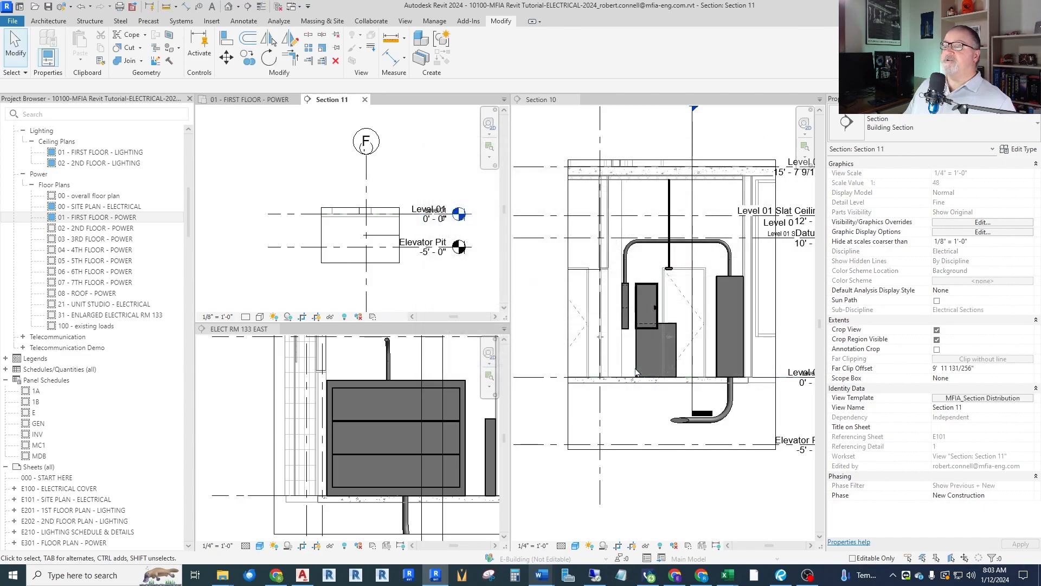
Raise the upper crop boundary of Section 11 above the Level 01 slat ceiling so the full room height shows
left_click(349, 213)
left_click_drag(360, 208, 361, 139)
scroll(371, 237, "up", 2)
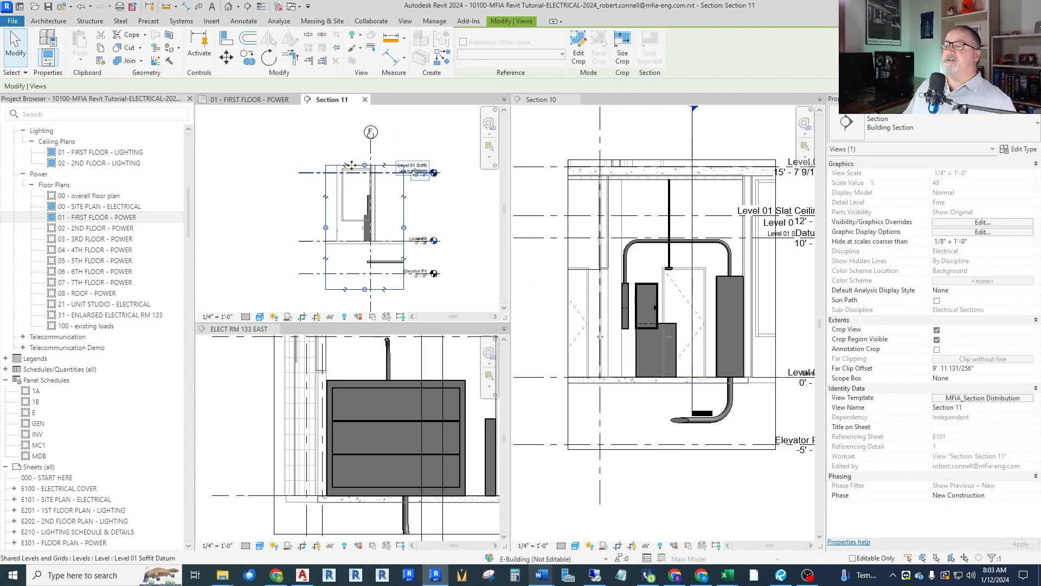
left_click_drag(369, 165, 373, 130)
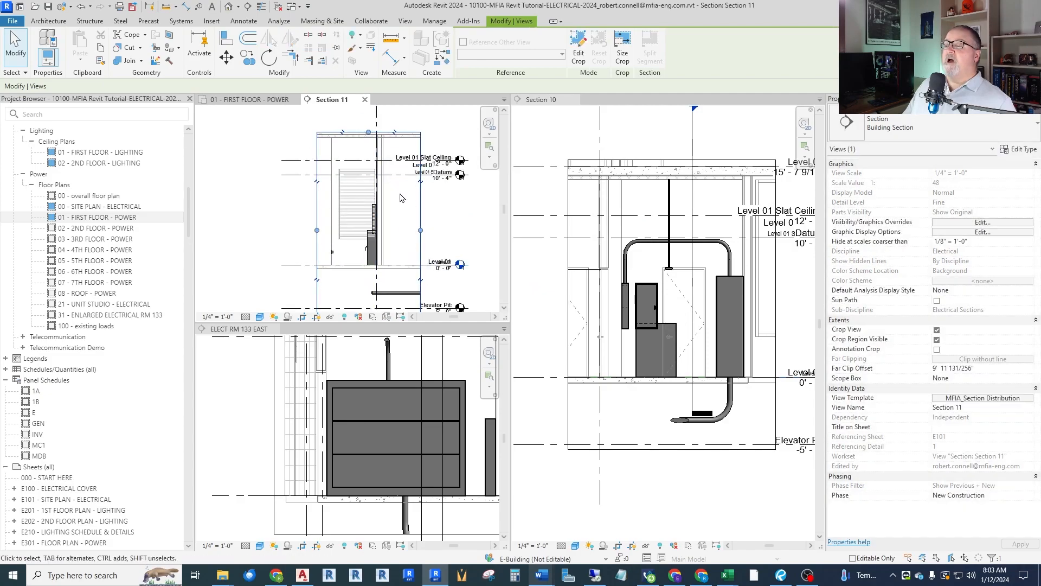
left_click(402, 197)
In Section 11, draw the 4" conduit vertically from the underground conduit's open end up to beneath the ATS
scroll(399, 291, "down", 2)
scroll(382, 217, "up", 5)
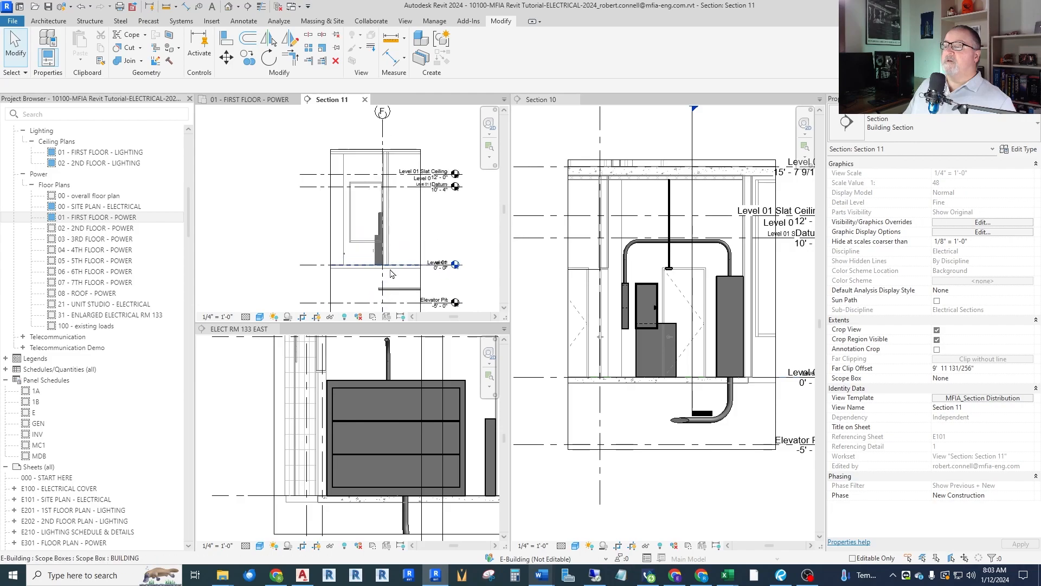
scroll(372, 241, "up", 1)
scroll(383, 222, "down", 2)
scroll(383, 289, "up", 1)
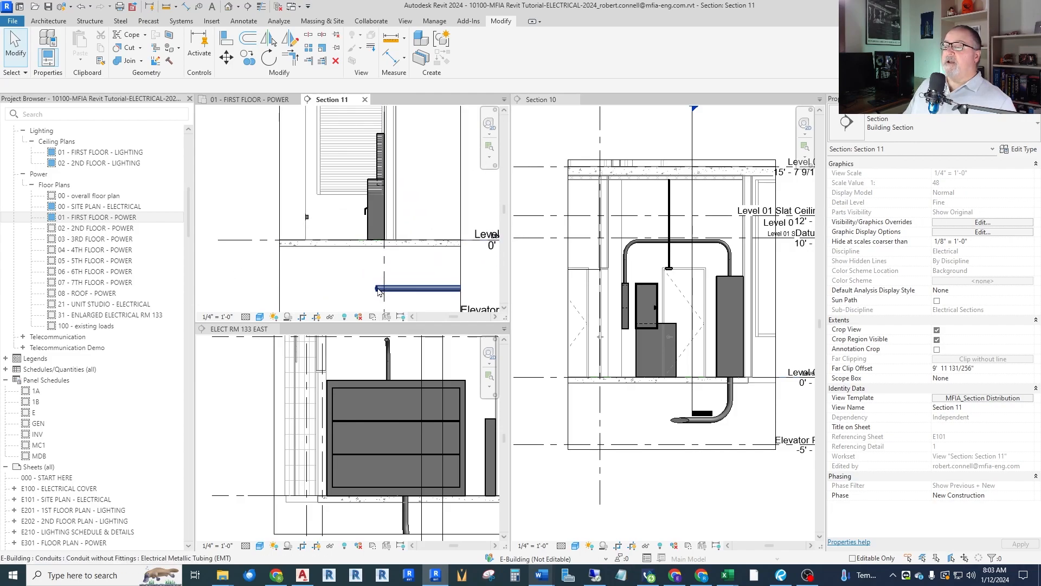
right_click(379, 291)
left_click(400, 298)
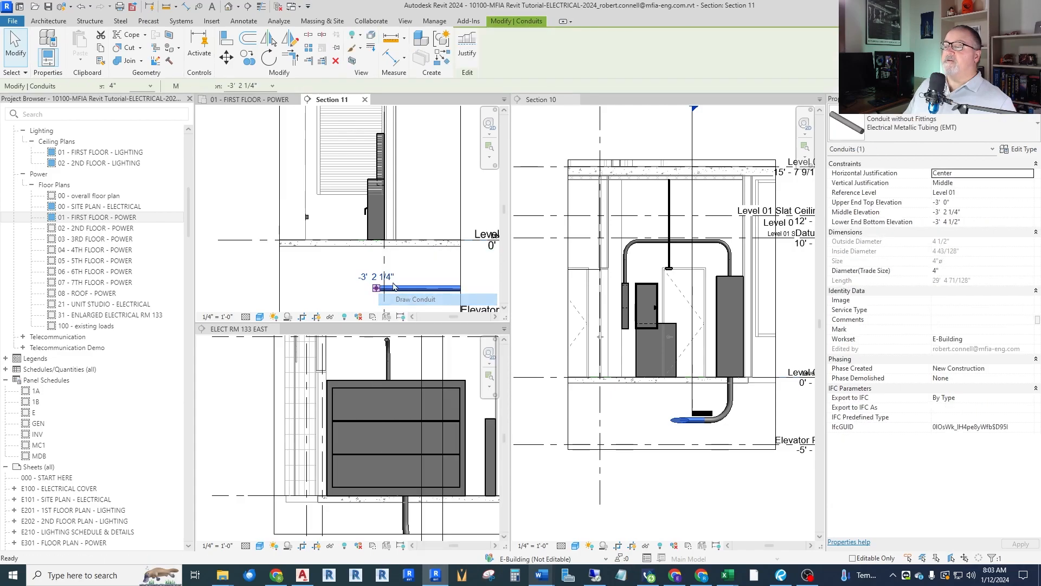
scroll(380, 247, "up", 3)
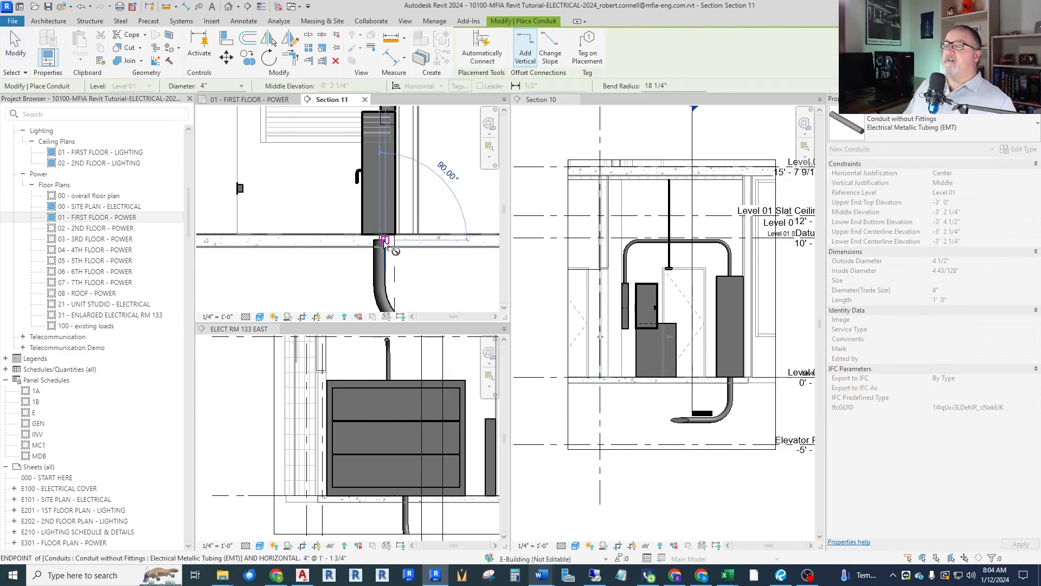
left_click(385, 241)
key("Escape")
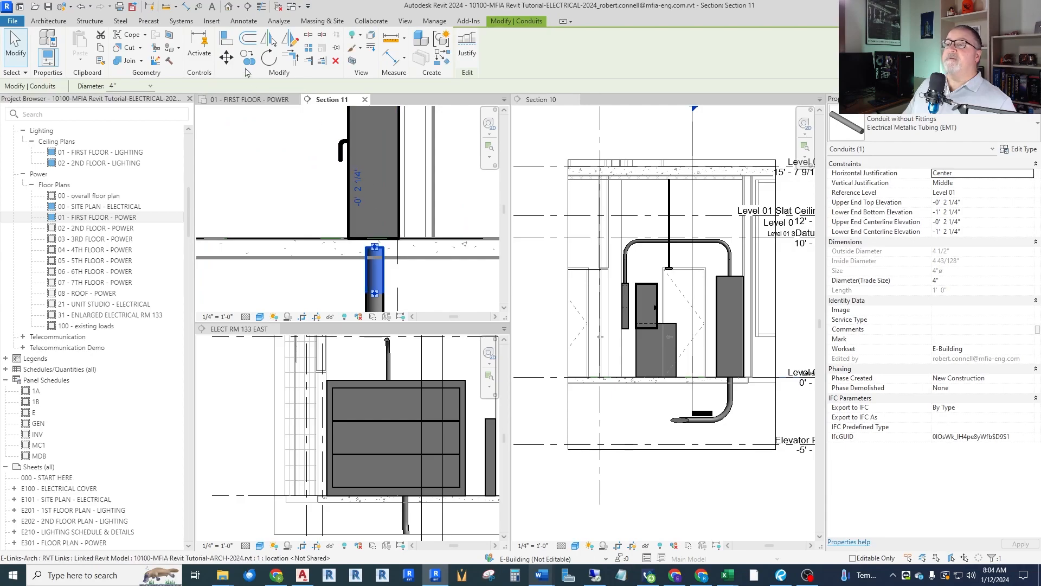
Align the upper end of the vertical conduit with the bottom of the ATS
left_click(228, 38)
left_click(383, 238)
key("Escape")
key("Escape")
scroll(342, 239, "down", 6)
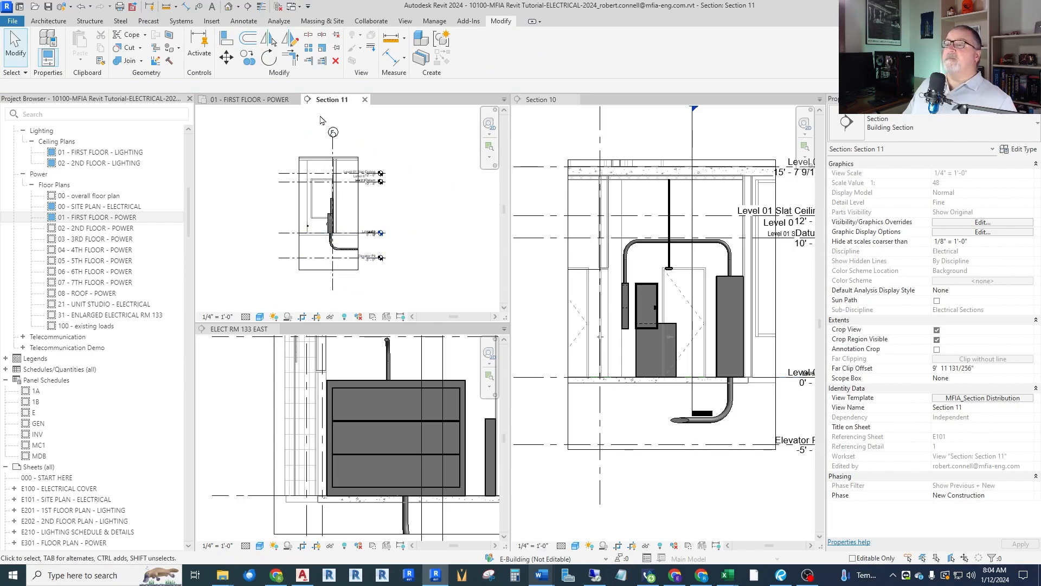
Return to the 01 - FIRST FLOOR - POWER plan and review the area between the generator and electrical rooms
left_click(259, 101)
scroll(386, 222, "down", 5)
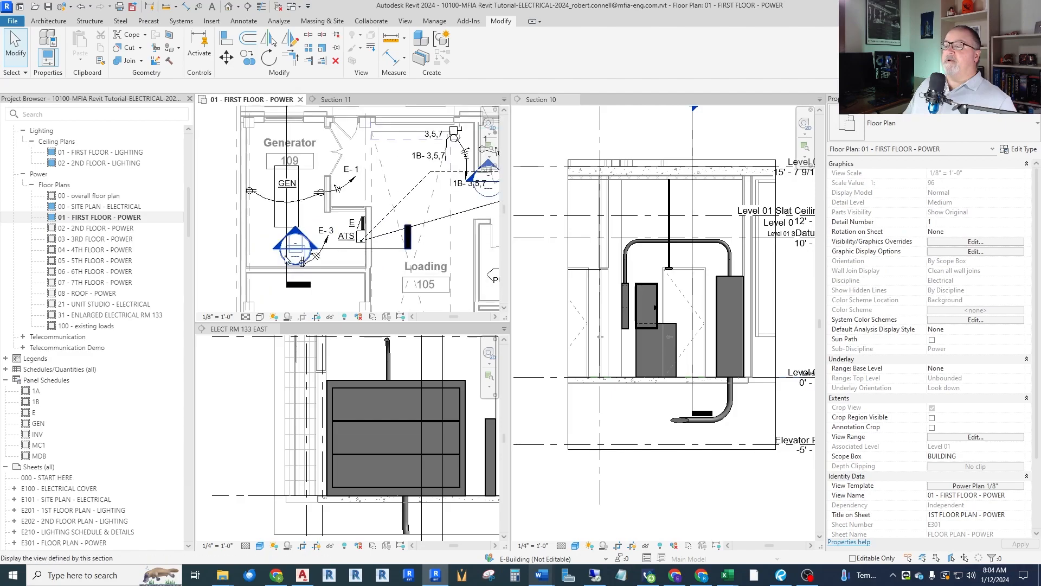
scroll(373, 262, "up", 2)
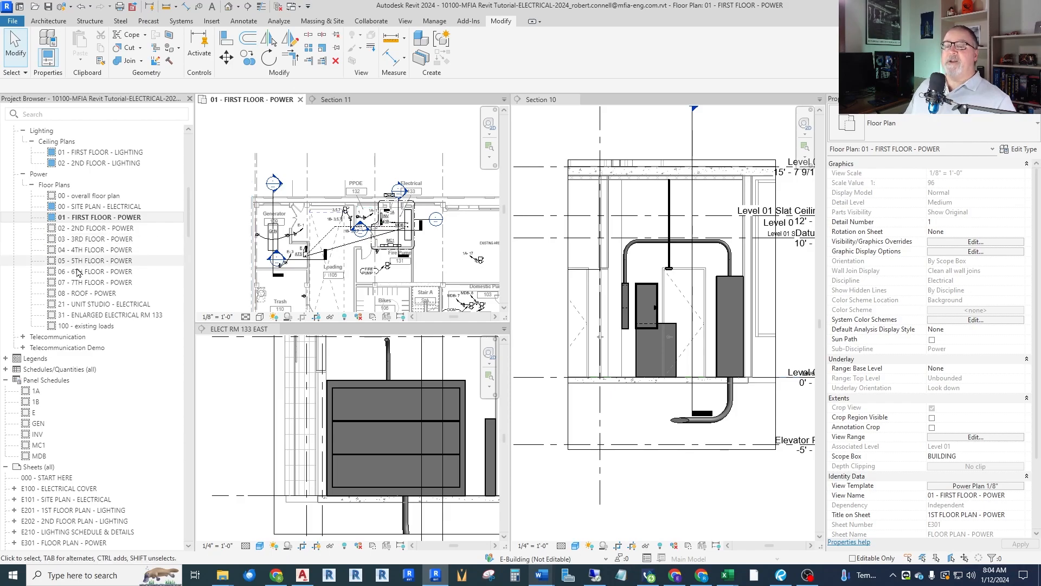
Open the default 3D view of the model
left_click(240, 10)
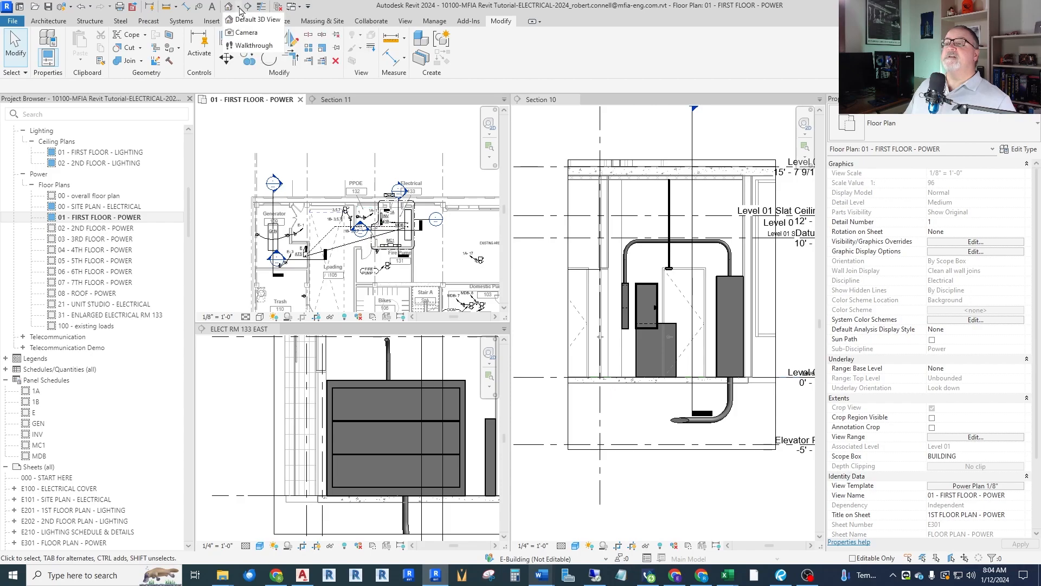
left_click(245, 20)
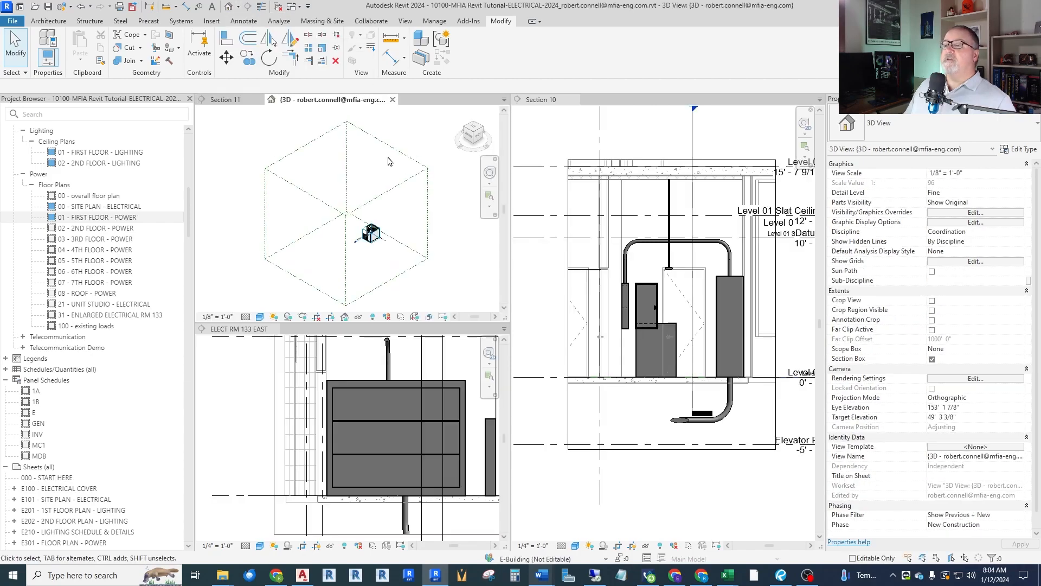
scroll(380, 239, "up", 5)
scroll(371, 249, "down", 4)
scroll(371, 253, "down", 2)
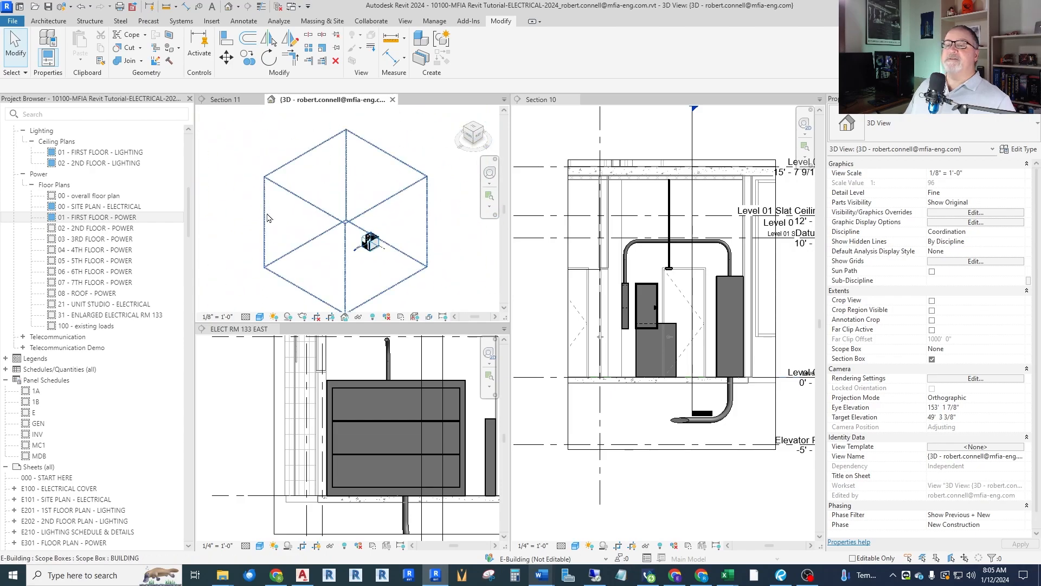
Expand the 3D view's section box horizontally to cover the building's full footprint
scroll(376, 247, "up", 3)
left_click(374, 249)
scroll(375, 250, "down", 2)
left_click_drag(376, 249, 437, 277)
scroll(436, 277, "down", 2)
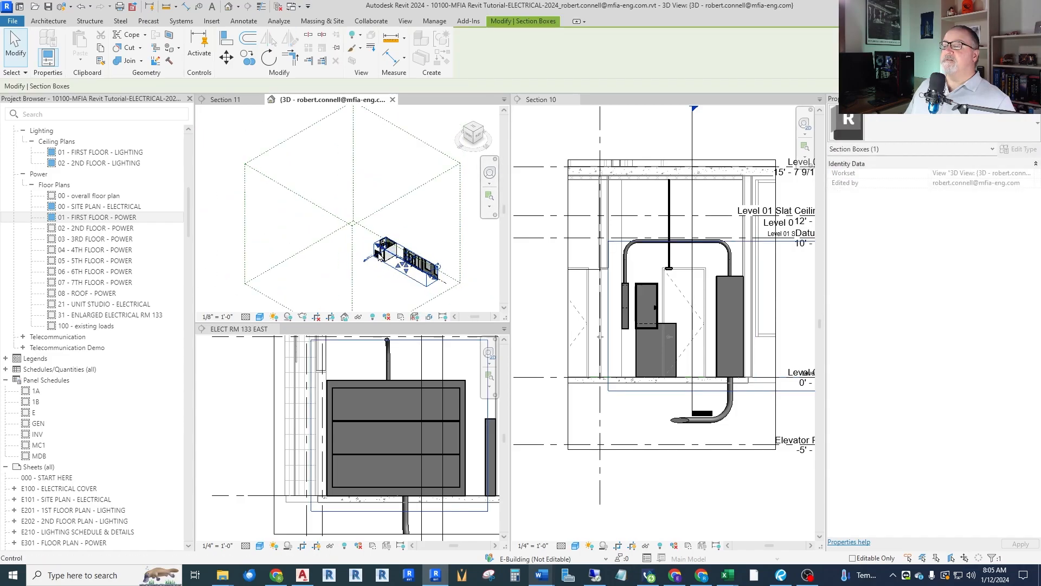
left_click_drag(374, 253, 309, 218)
scroll(379, 261, "down", 2)
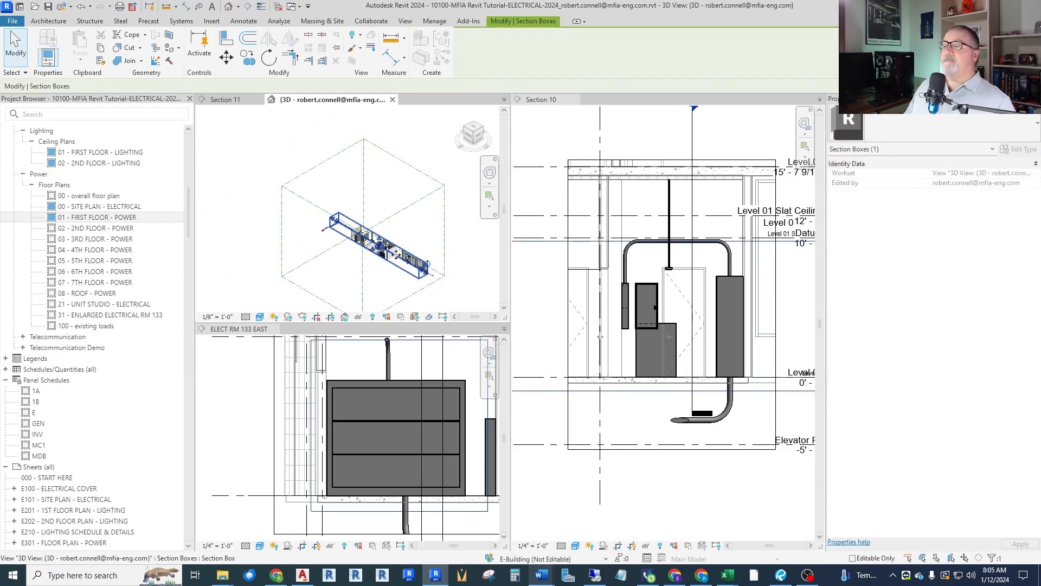
left_click_drag(378, 261, 301, 294)
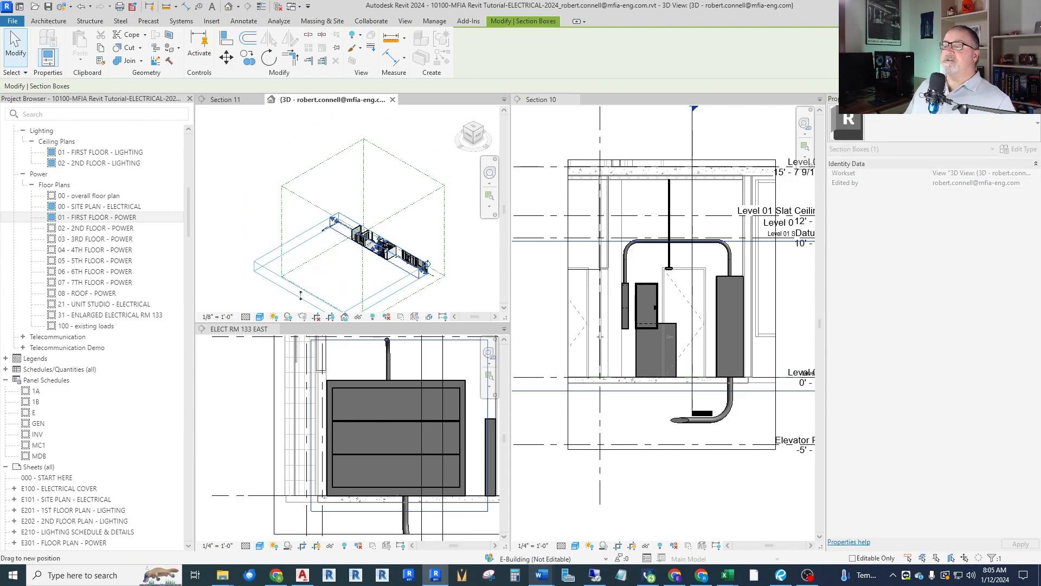
Extend the section box vertically to enclose the full height of the building
left_click_drag(398, 251, 397, 235)
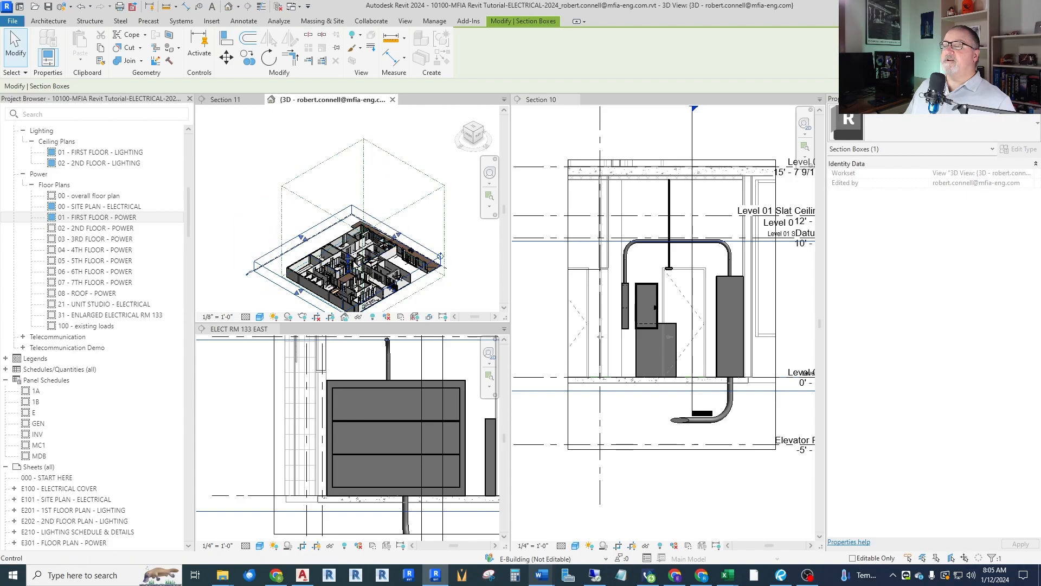
scroll(347, 261, "up", 4)
left_click_drag(355, 174, 355, 172)
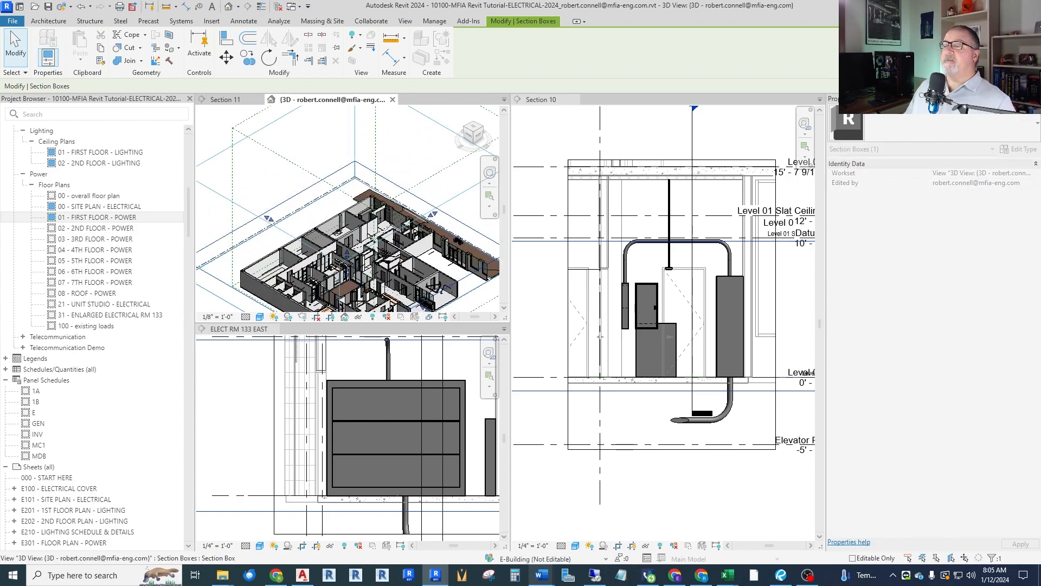
scroll(373, 242, "down", 4)
left_click_drag(368, 224, 368, 224)
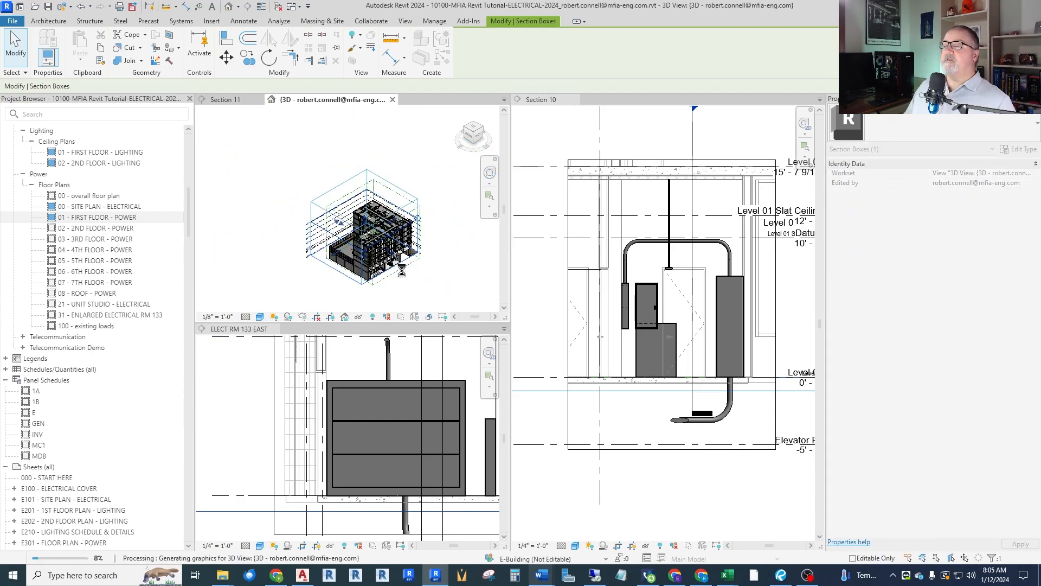
key("Escape")
Hide the Revit link 10100-MFIA Revit Tutorial-ARCH-2024.rvt in the 3D view's visibility overrides
scroll(363, 211, "up", 3)
scroll(362, 211, "up", 4)
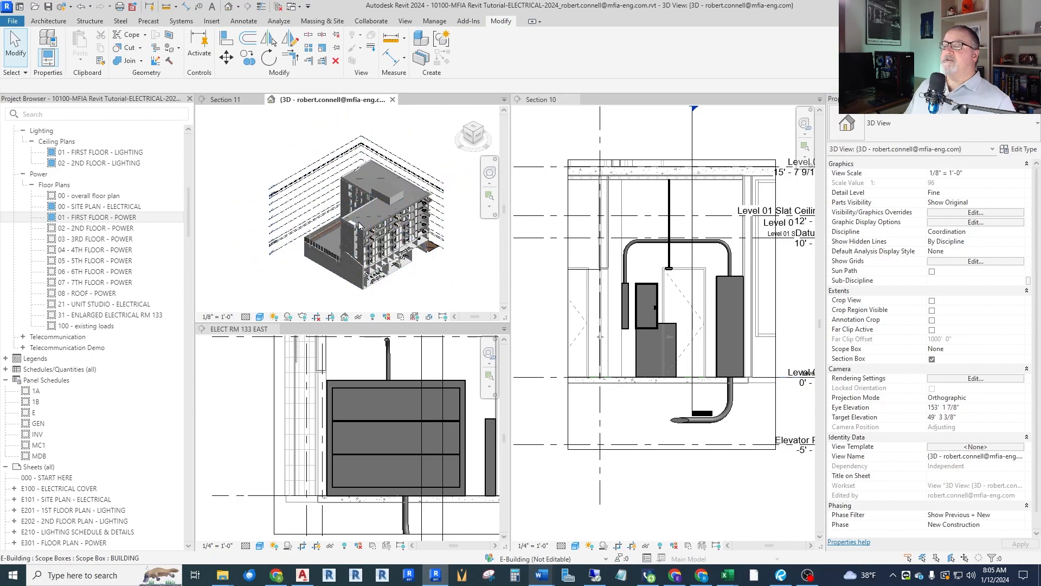
scroll(384, 224, "down", 3)
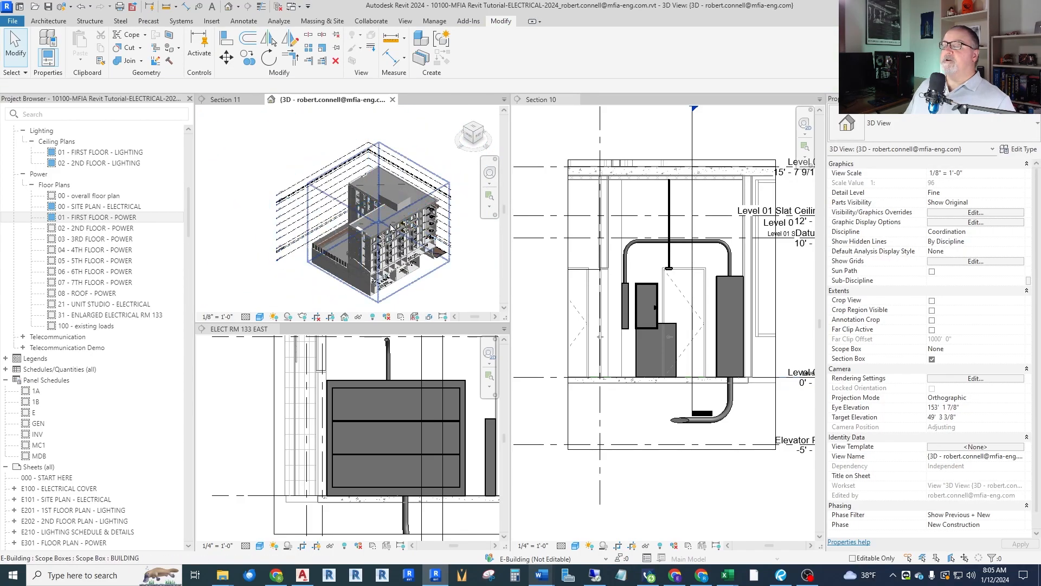
scroll(389, 223, "up", 2)
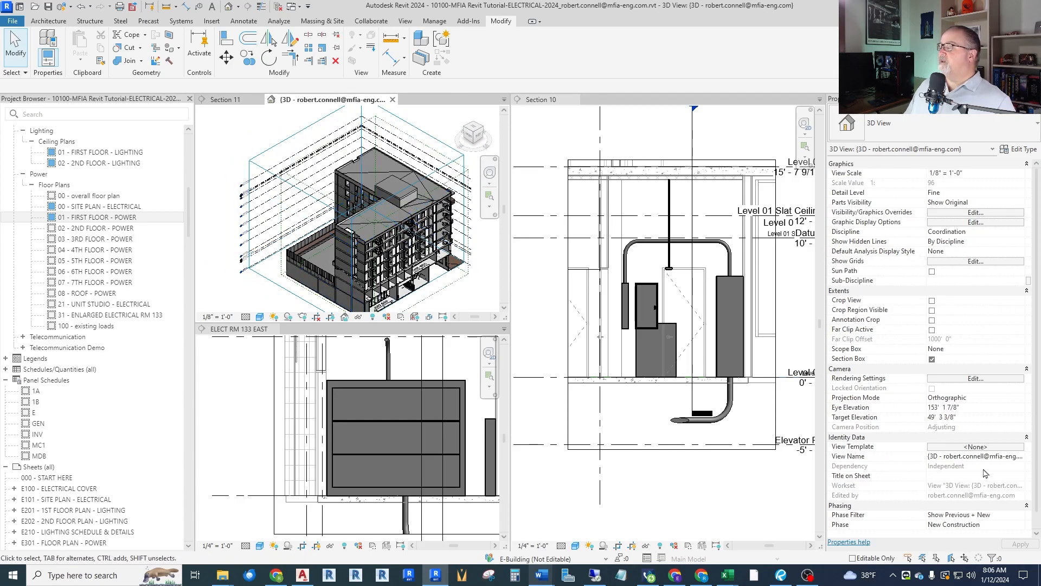
left_click(971, 213)
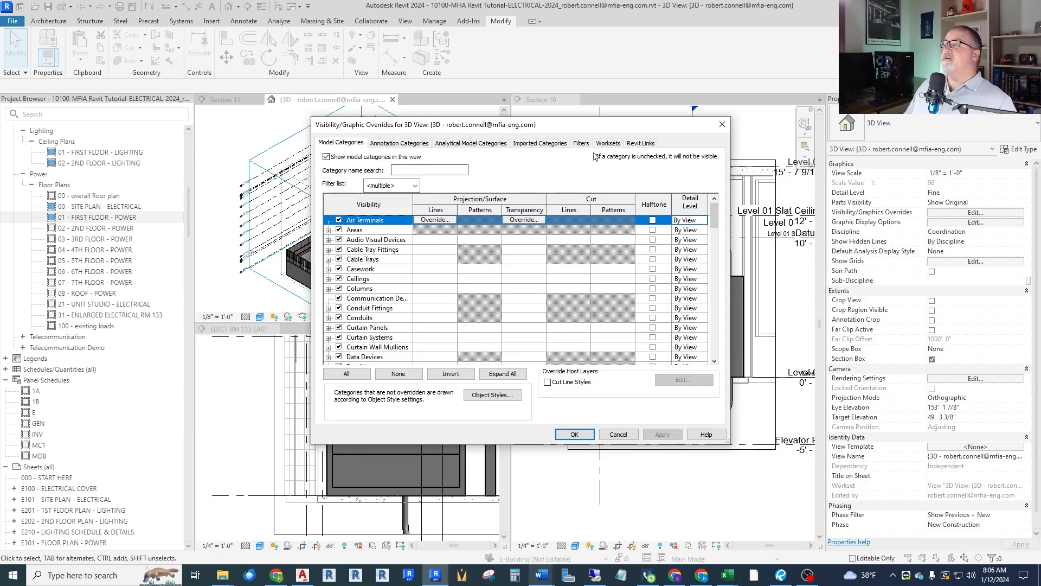
left_click(638, 144)
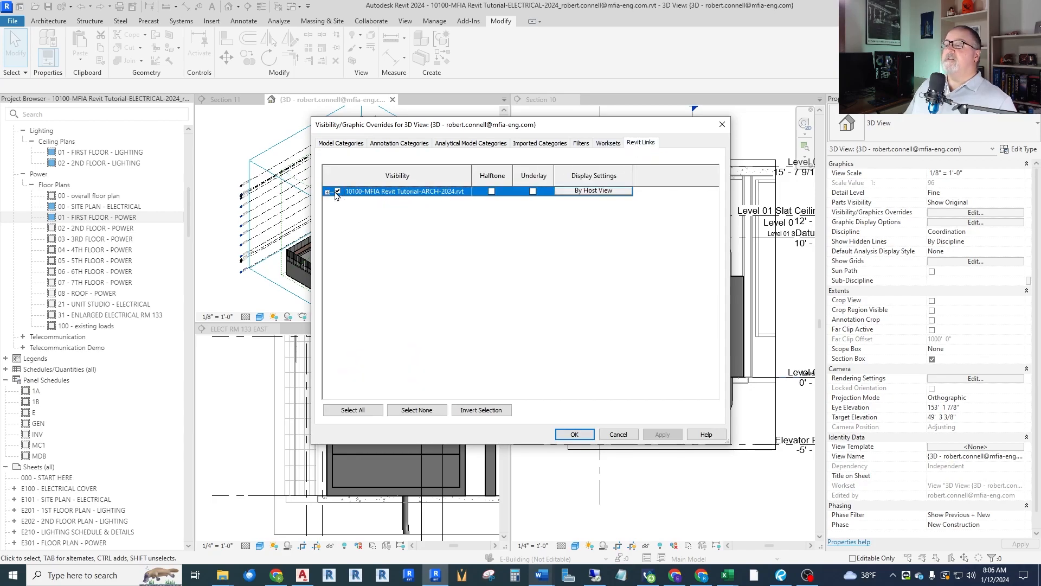
left_click(575, 435)
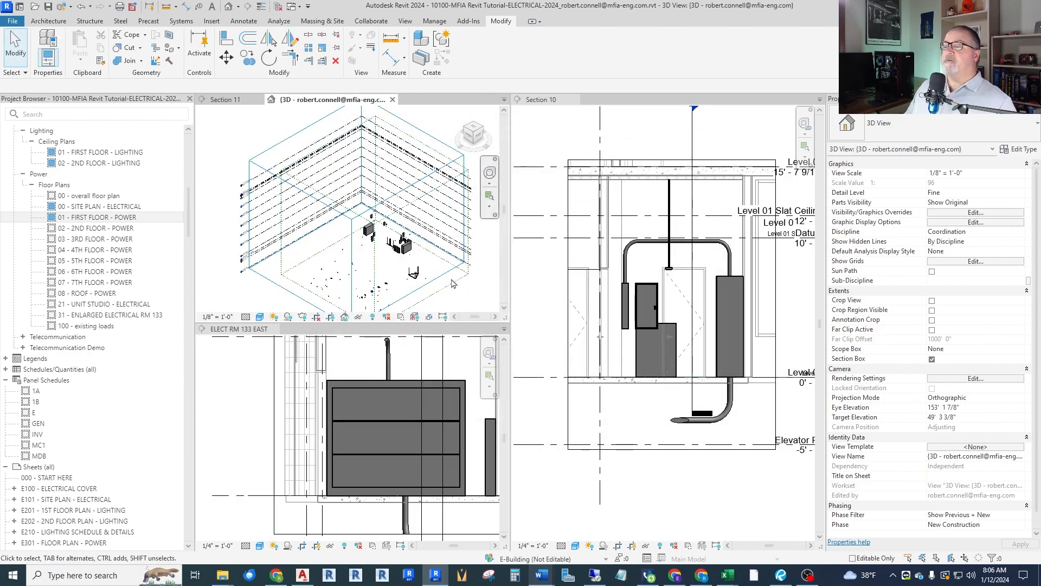
Turn off the Lighting Devices and Lighting Fixtures model categories in the 3D view
scroll(410, 251, "up", 5)
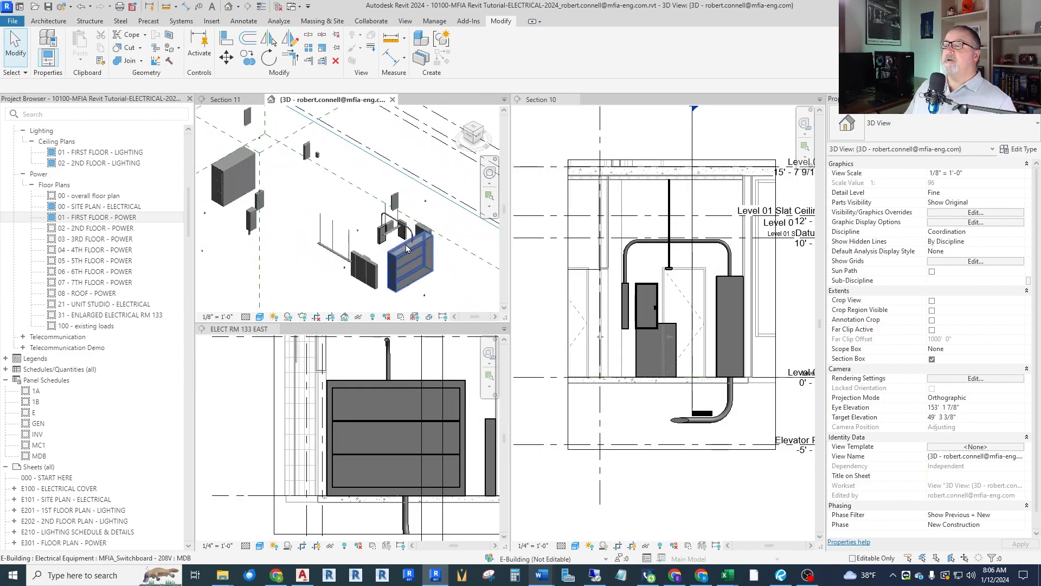
middle_click_drag(406, 250, 337, 258, "shift")
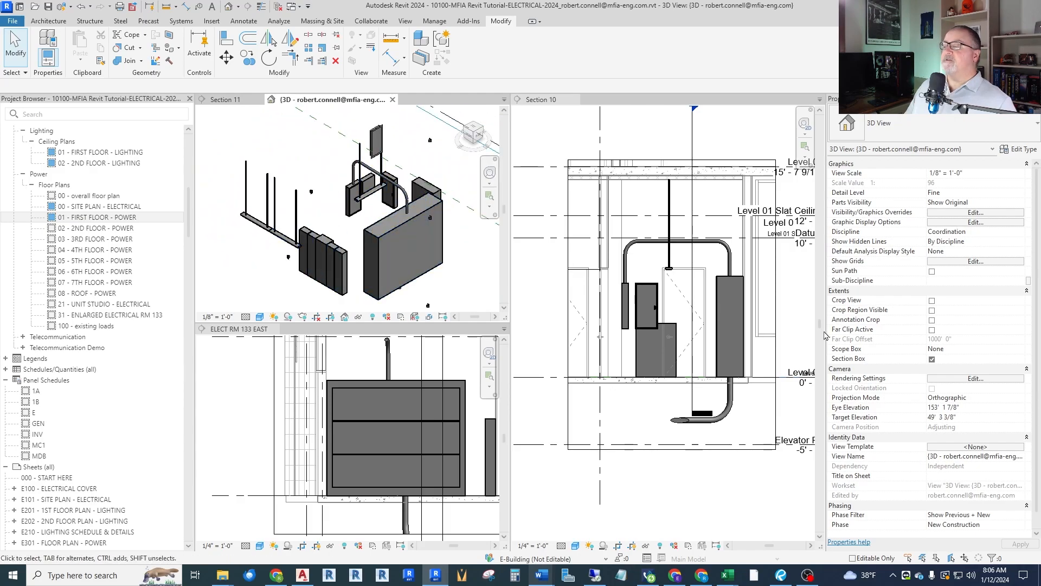
left_click(963, 213)
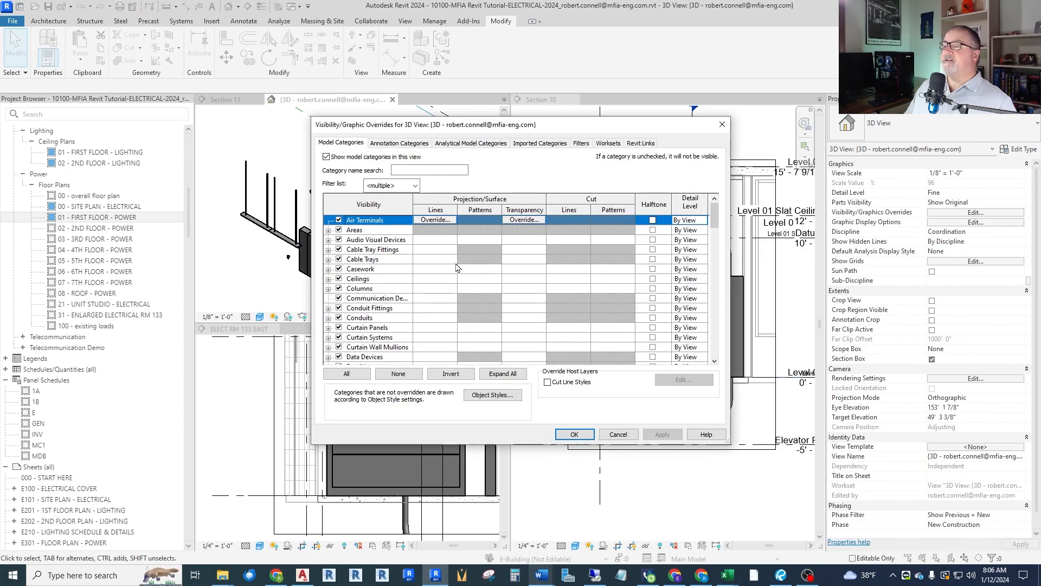
scroll(380, 260, "down", 6)
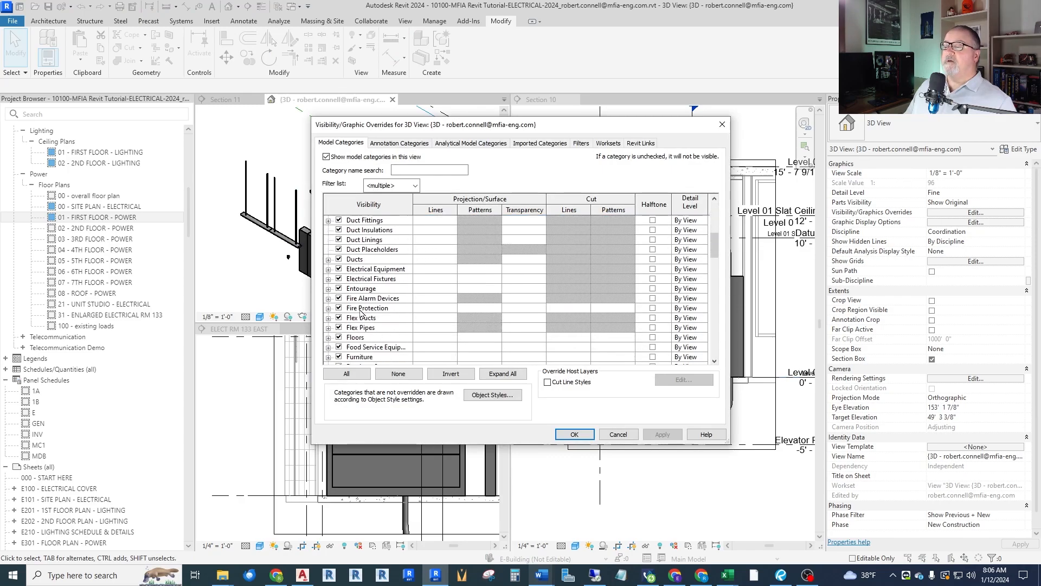
scroll(350, 332, "down", 4)
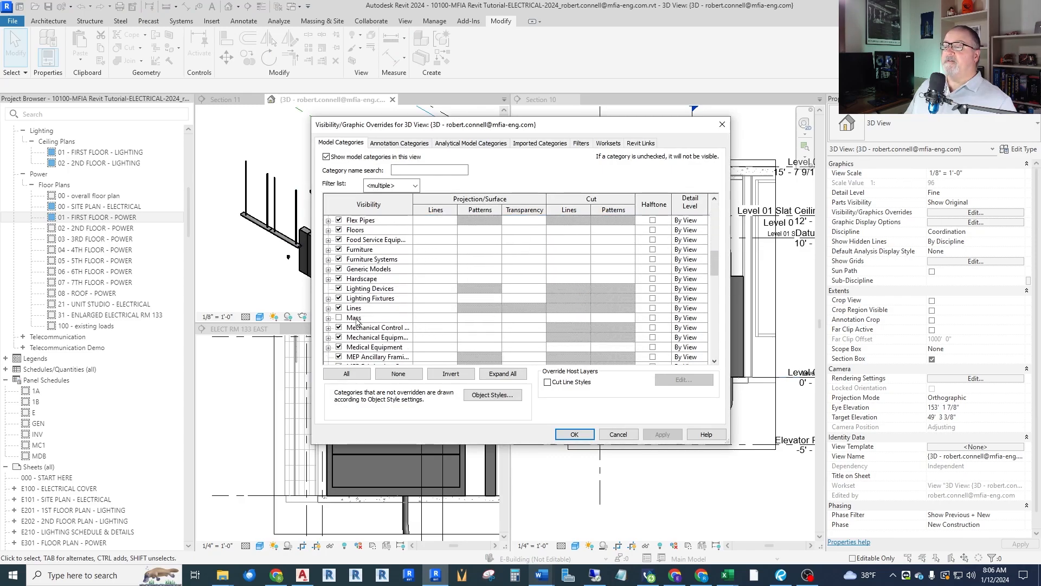
left_click(339, 289)
left_click(339, 297)
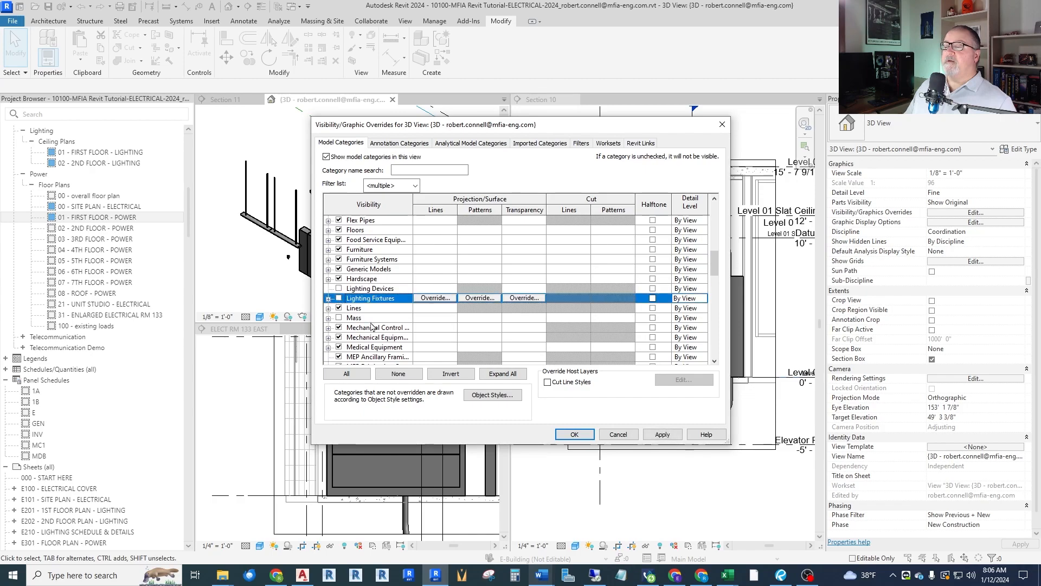
left_click(574, 434)
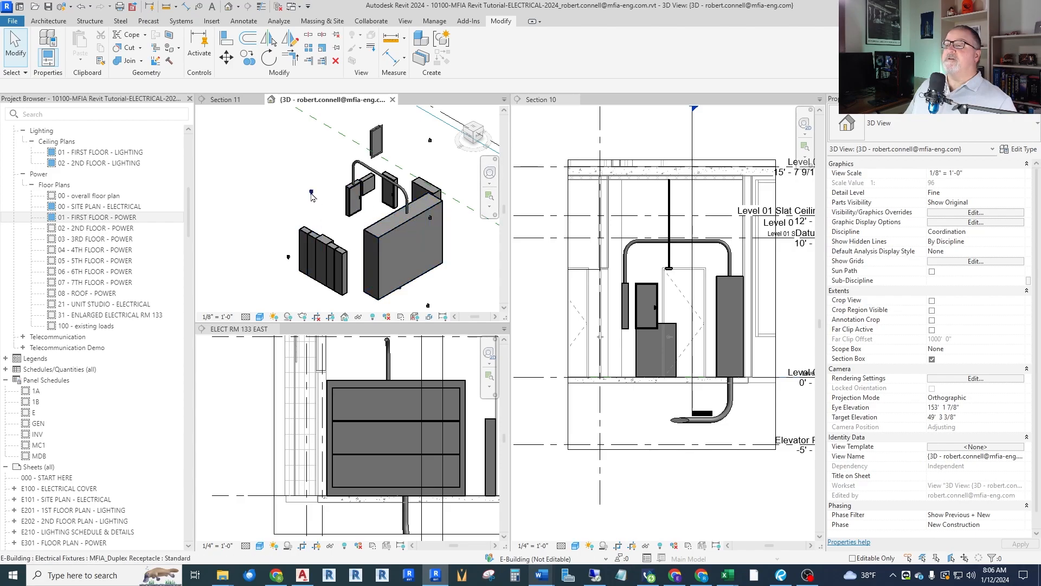
Turn off the Electrical Fixtures model category in the 3D view
left_click(975, 212)
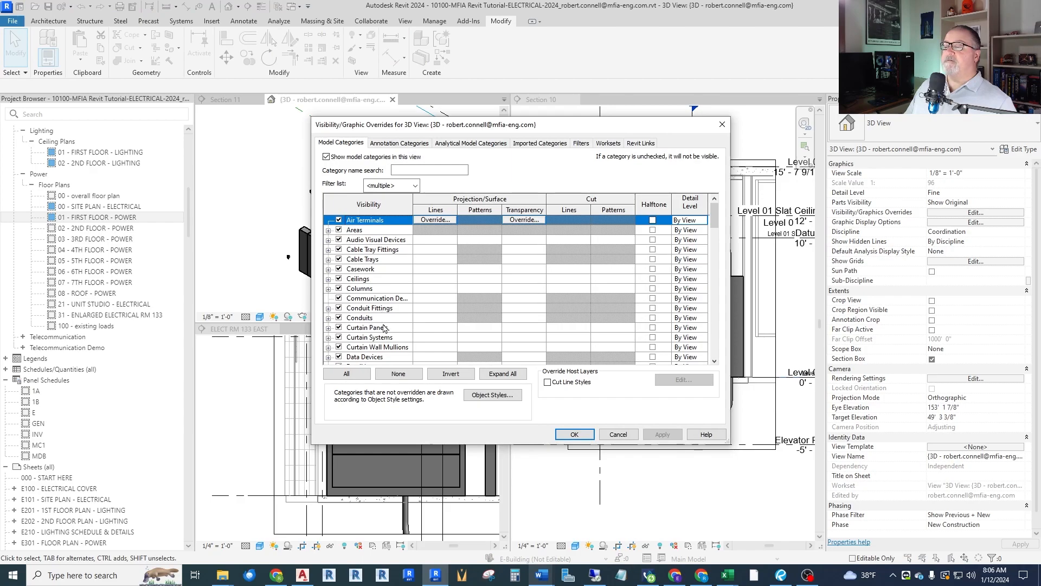
scroll(383, 327, "down", 6)
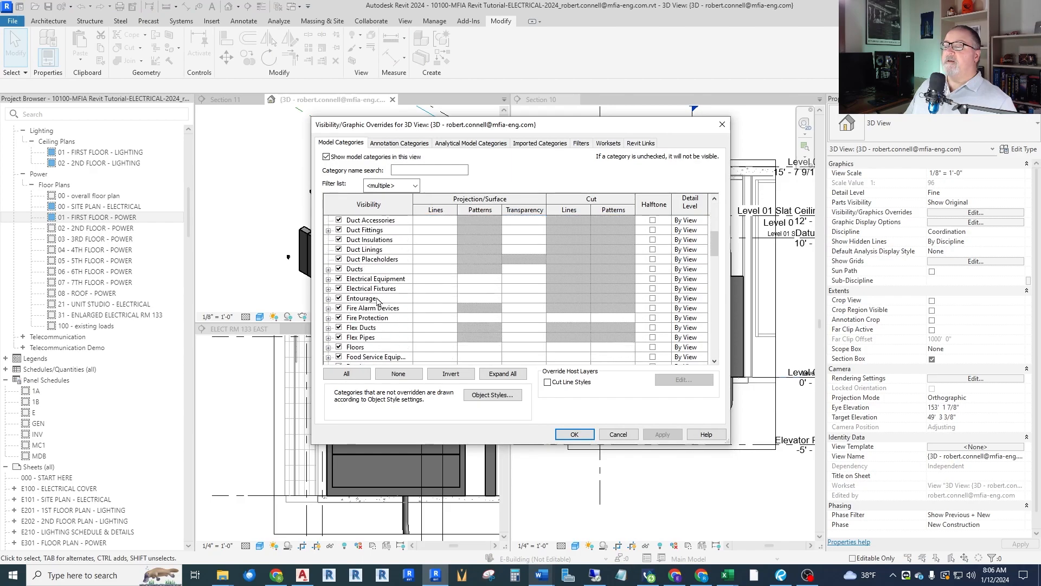
left_click(339, 289)
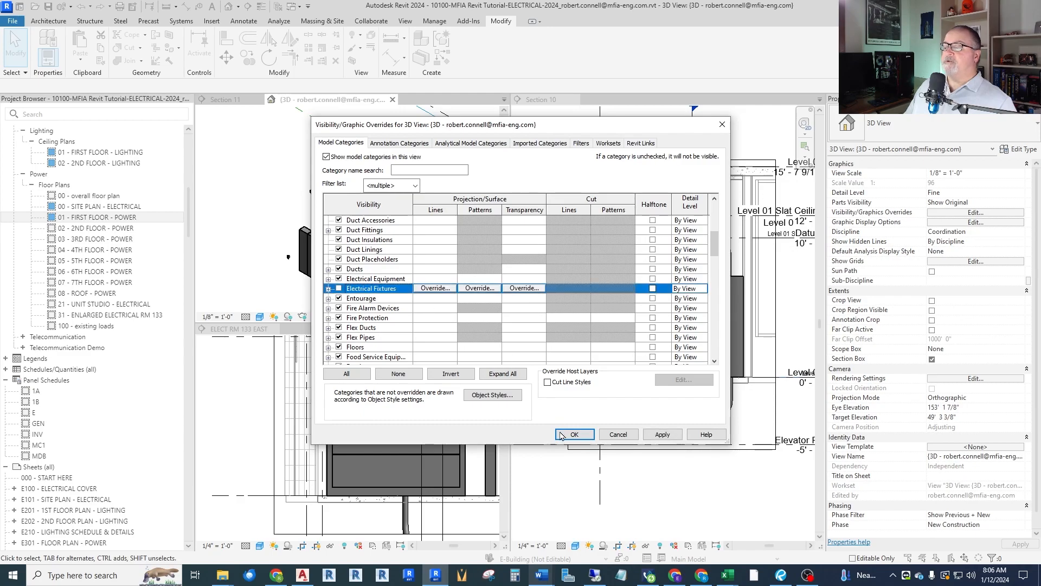
left_click(562, 434)
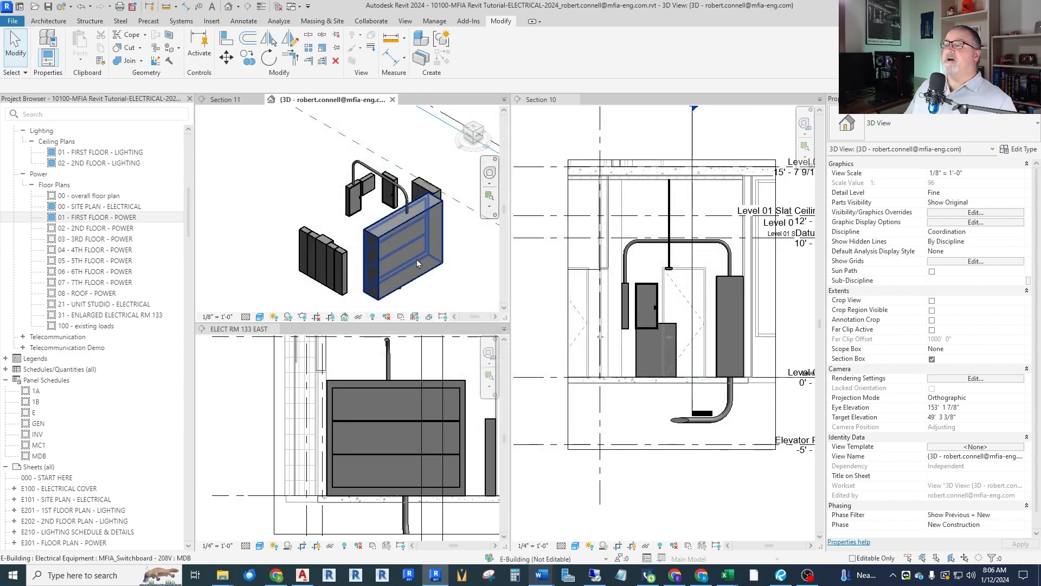
scroll(417, 237, "down", 5)
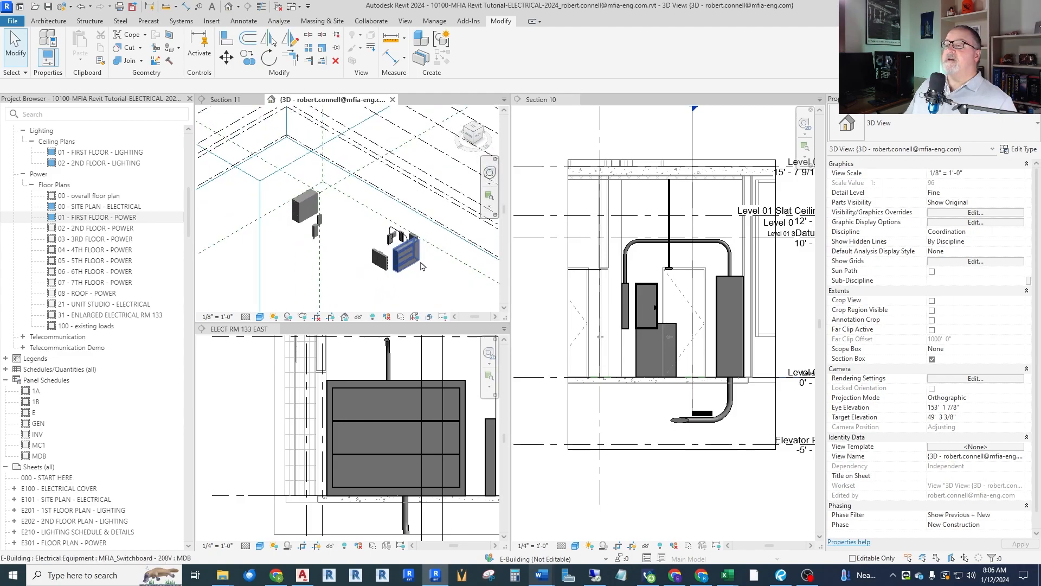
Extend the section box downward in the 3D view to enclose the underground conduit run between MDB and the ATS
scroll(315, 206, "up", 4)
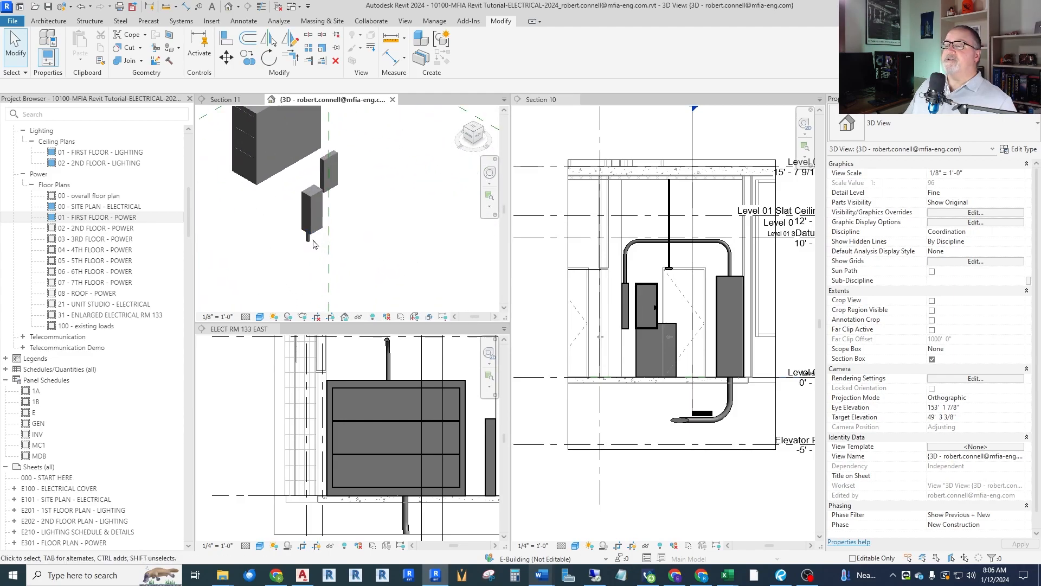
scroll(417, 266, "down", 5)
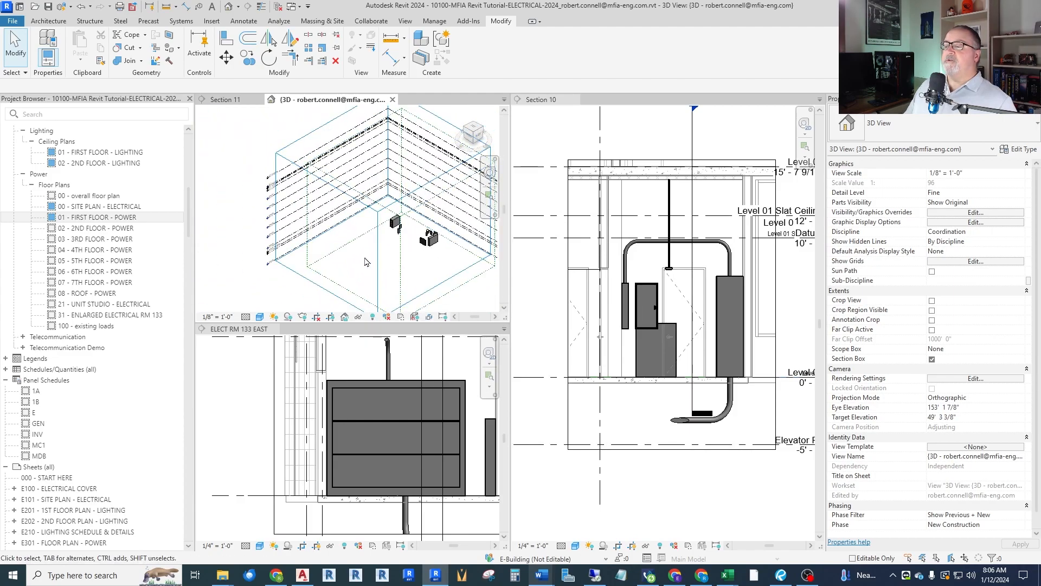
left_click(401, 281)
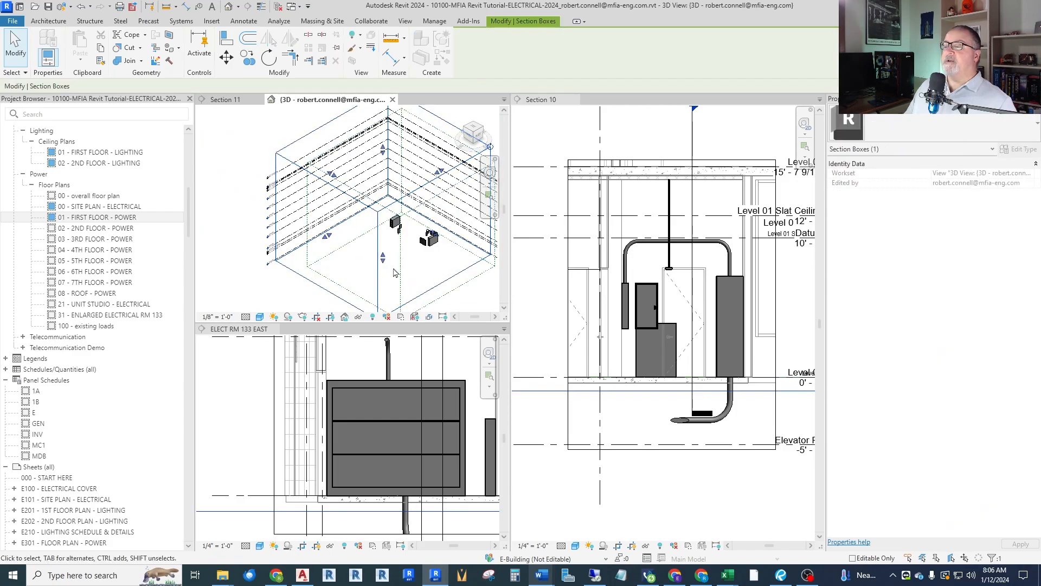
key("Escape")
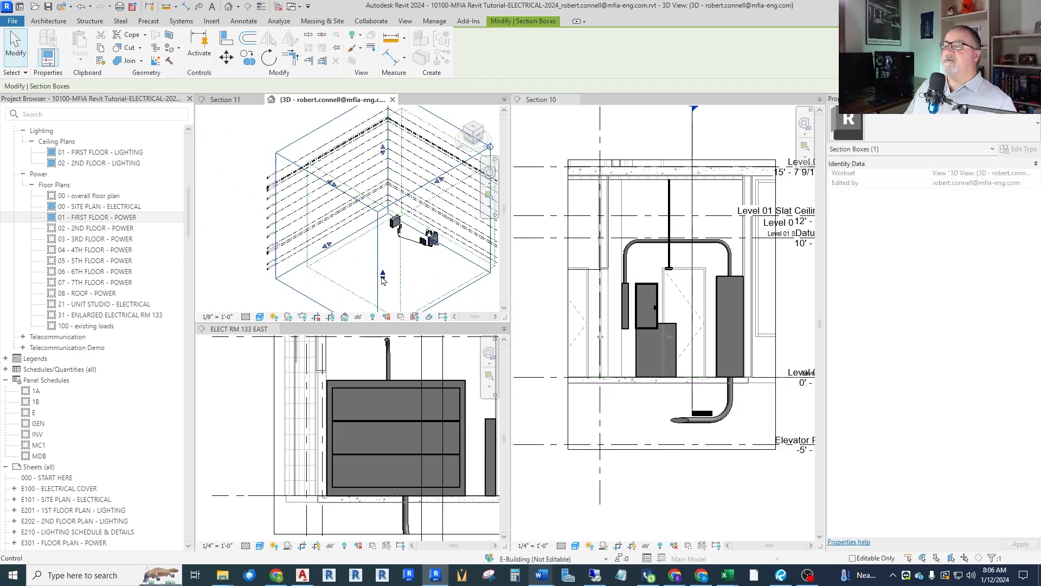
scroll(422, 248, "up", 5)
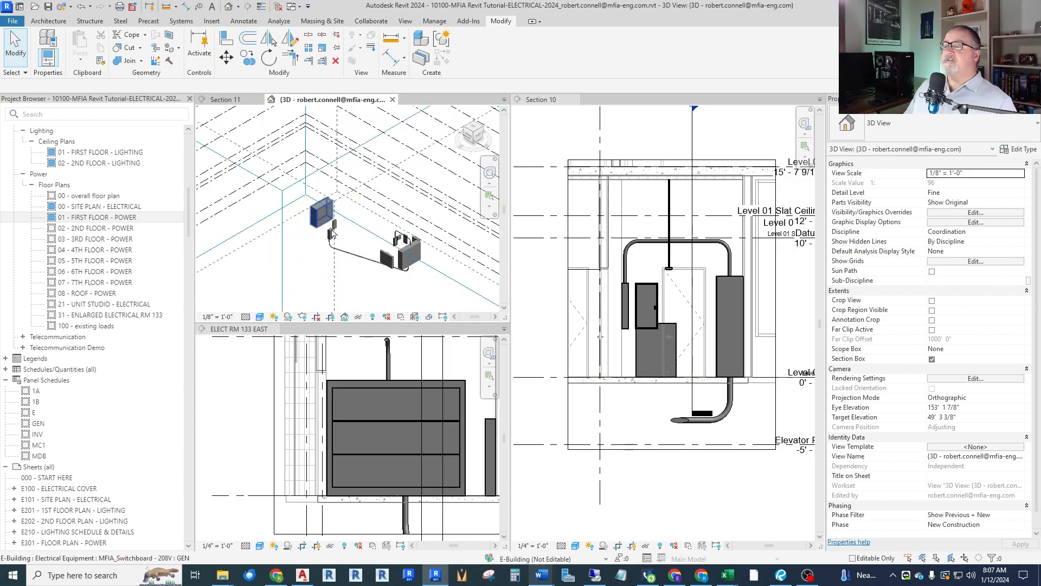
scroll(384, 277, "up", 2)
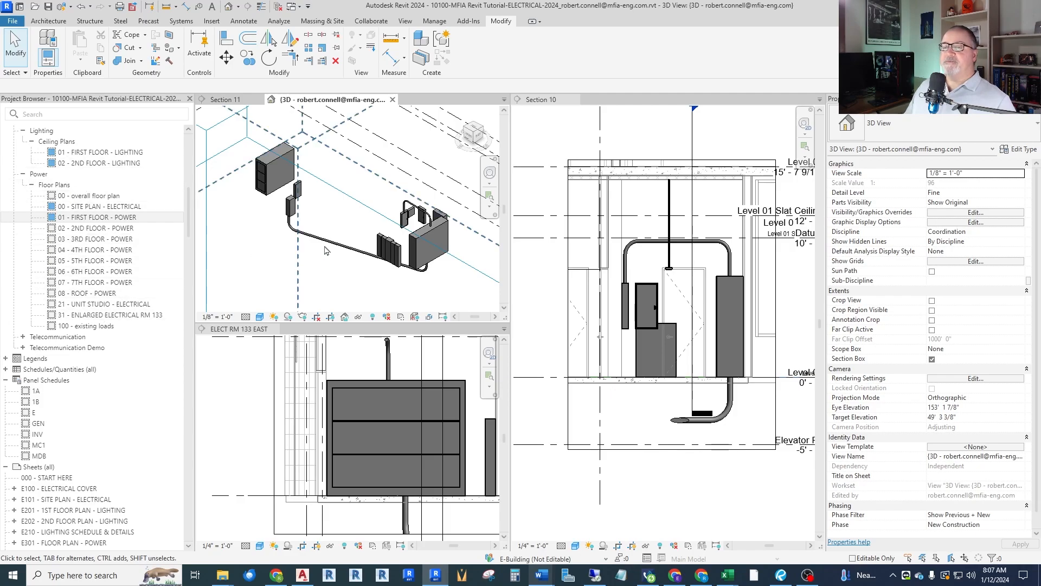
scroll(347, 260, "down", 2)
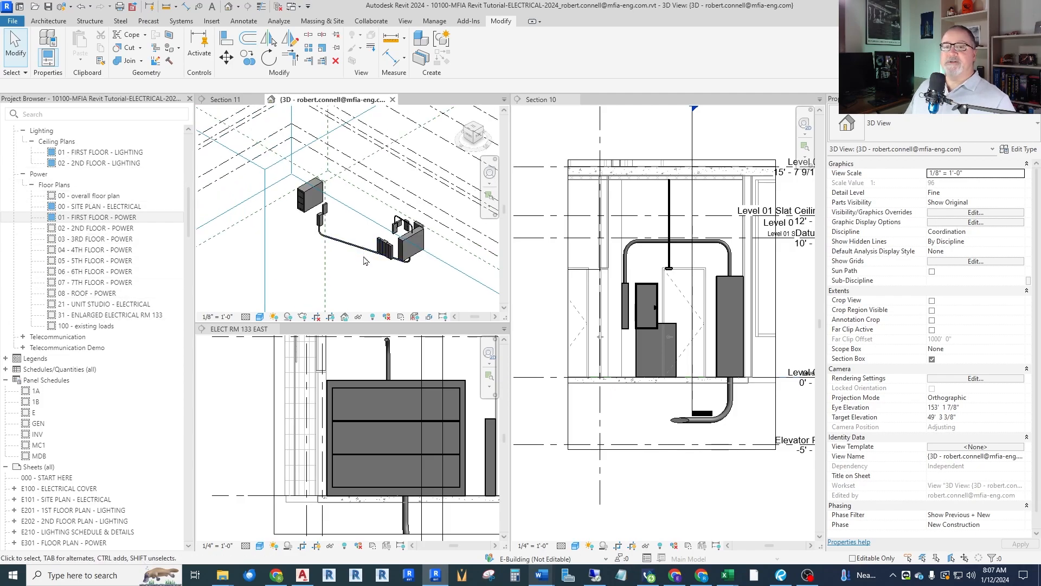
scroll(402, 255, "down", 2)
scroll(326, 222, "up", 3)
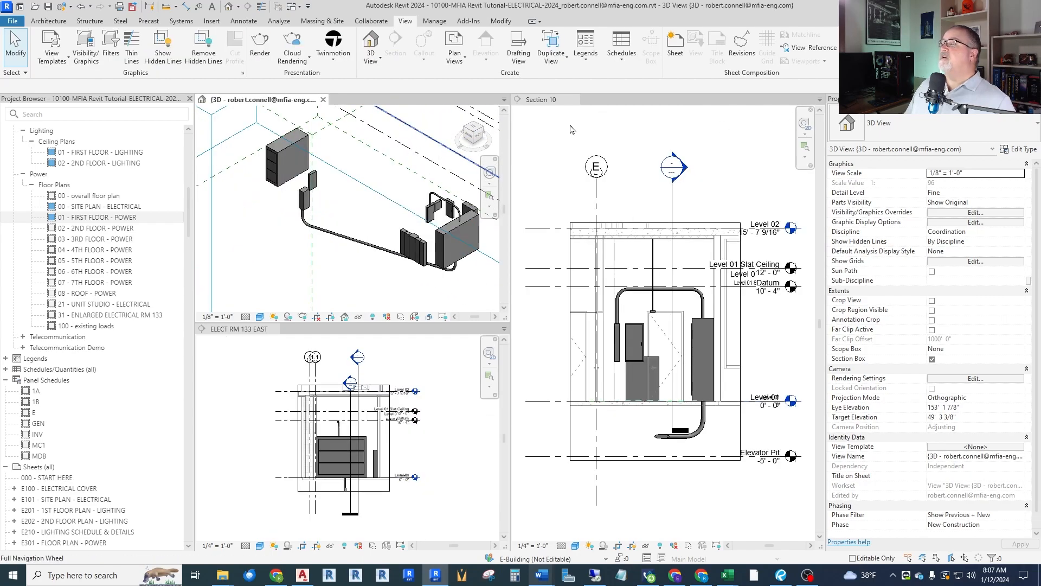
Close the Section 10 and ELECT RM 133 EAST views so only the 3D view stays open
left_click(571, 129)
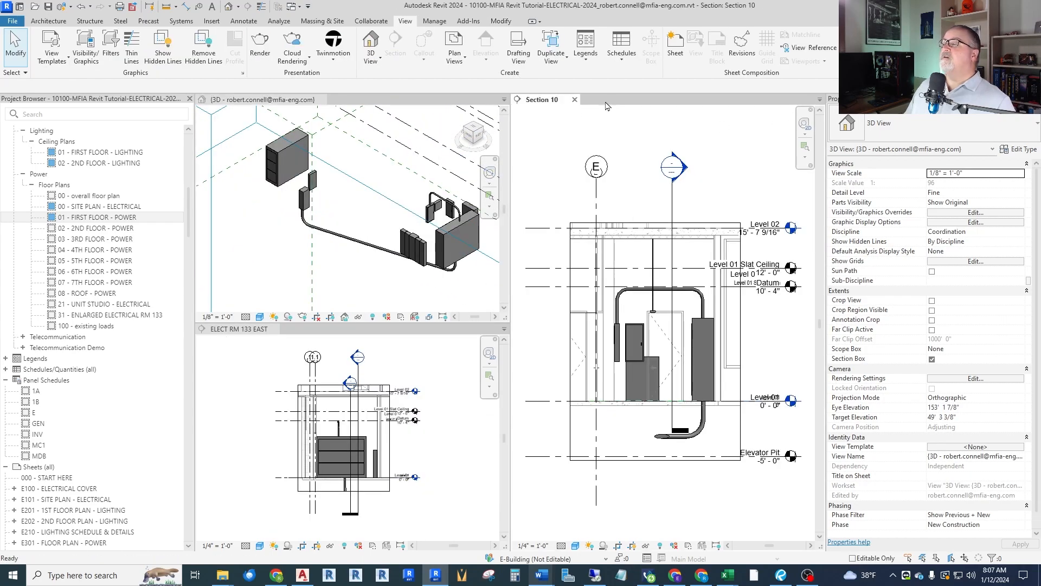
left_click(588, 100)
left_click(725, 333)
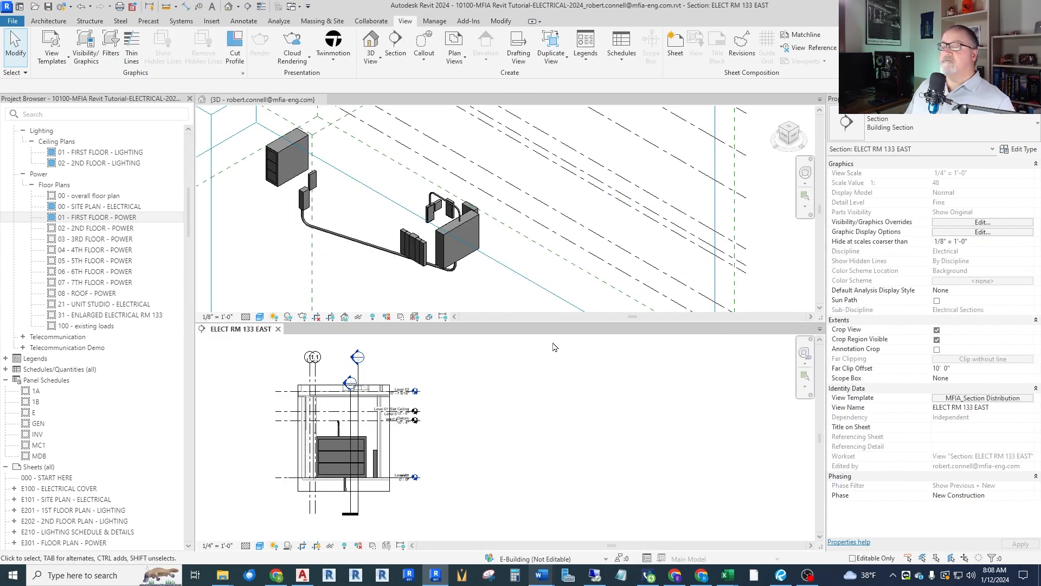
left_click(278, 329)
Reorient the 3D view to a top-left-front isometric and frame the distribution equipment with its connecting conduits
scroll(499, 370, "down", 3)
scroll(426, 298, "up", 5)
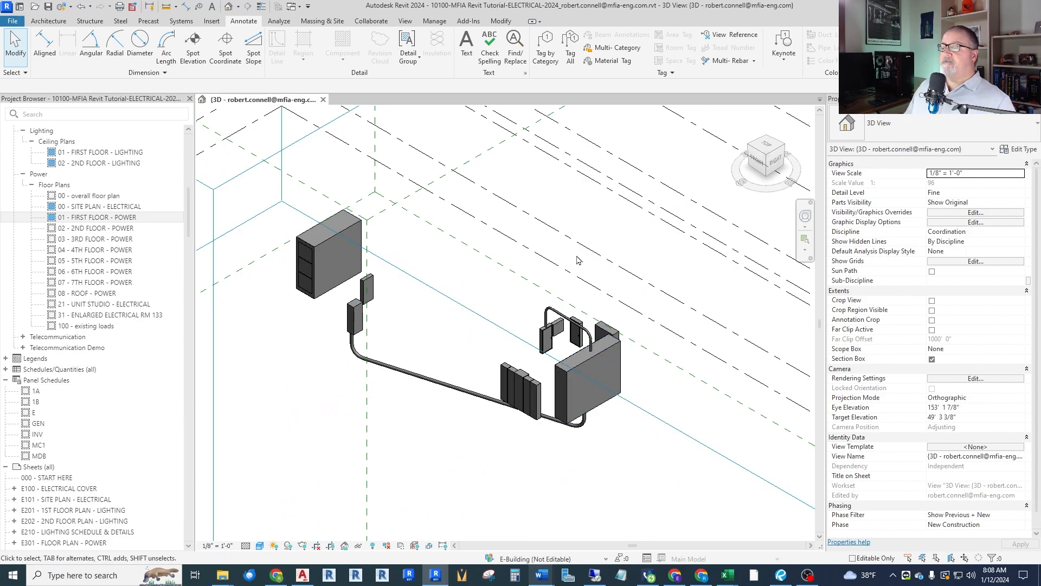
scroll(577, 260, "down", 1)
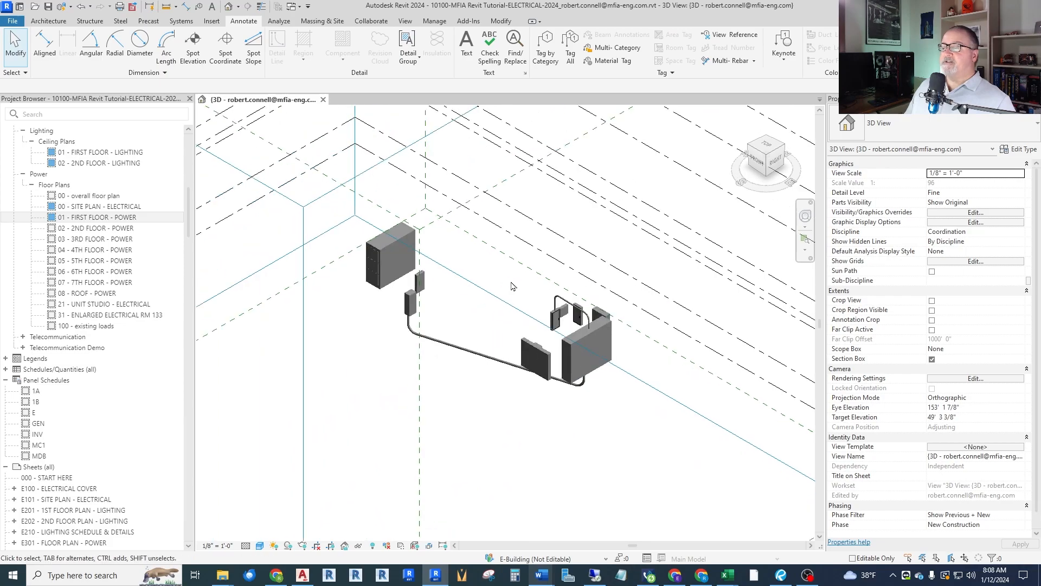
left_click(753, 149)
scroll(456, 382, "up", 5)
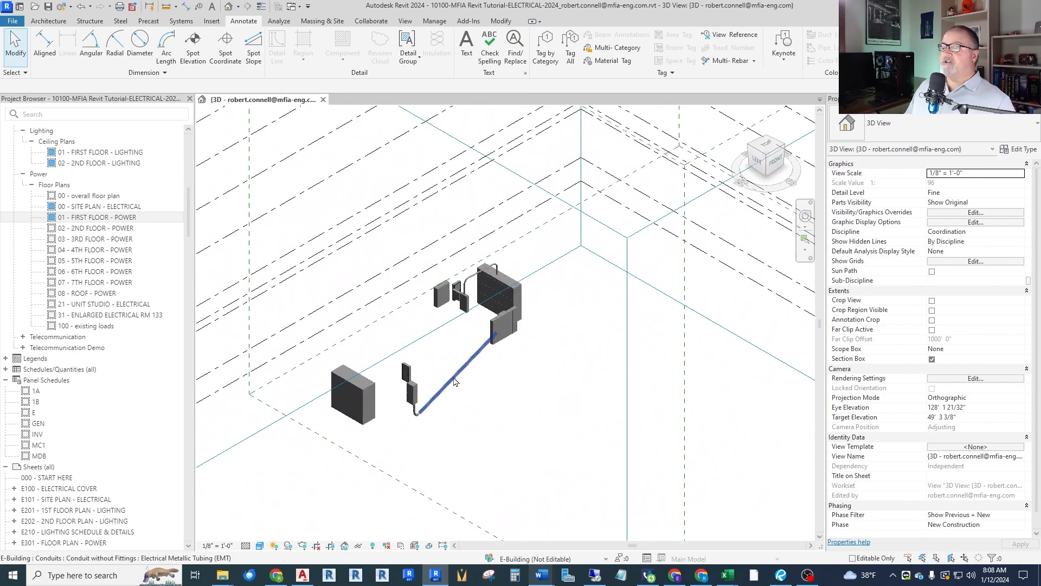
scroll(494, 271, "up", 4)
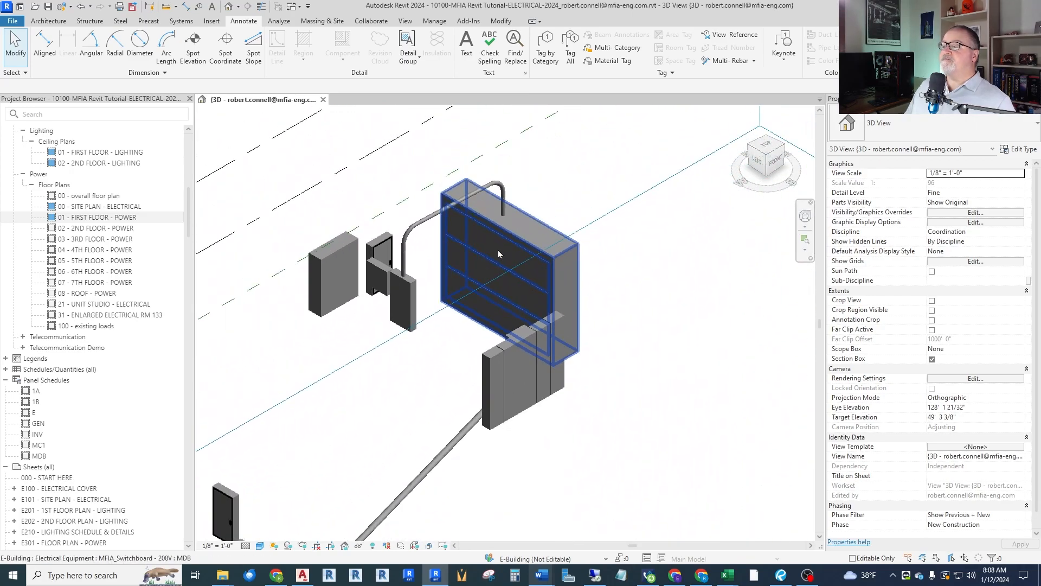
scroll(494, 255, "down", 4)
scroll(518, 287, "up", 3)
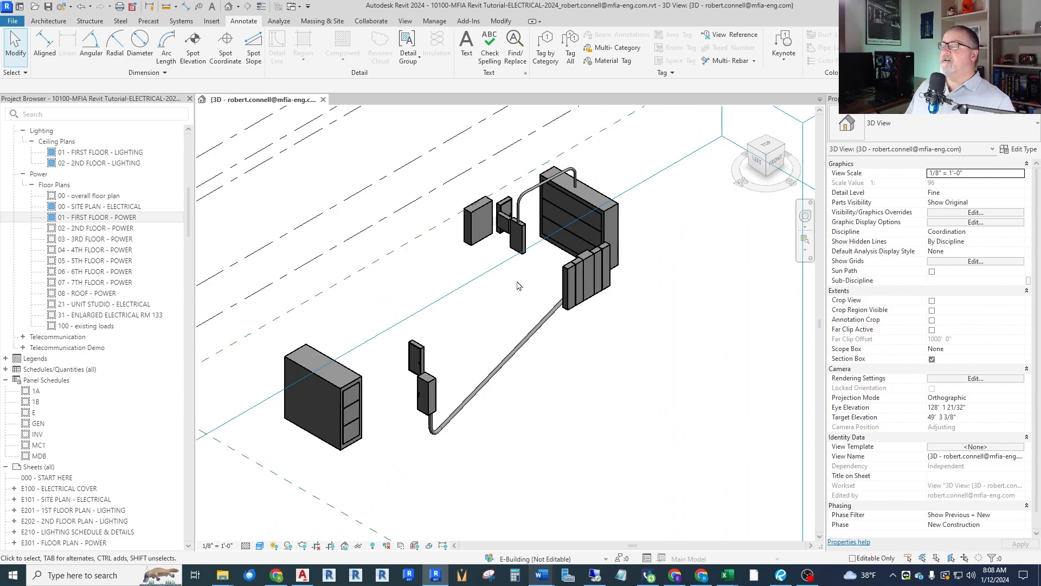
scroll(494, 239, "down", 3)
scroll(559, 374, "up", 3)
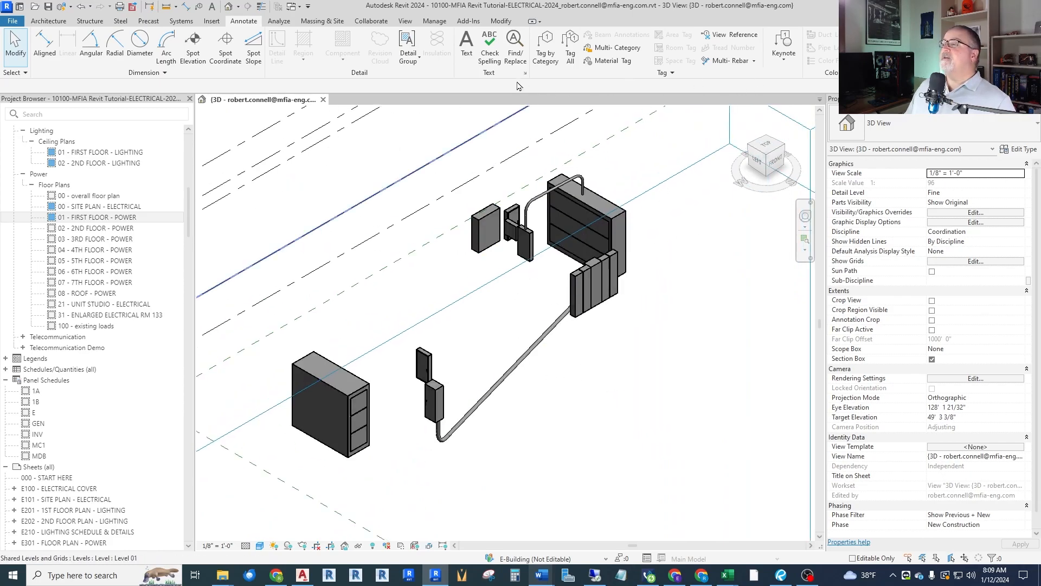
Place an "ATS" text note of type 3/32" Arial Arrow beside the transfer switch in the 3D view
left_click(467, 46)
left_click(938, 127)
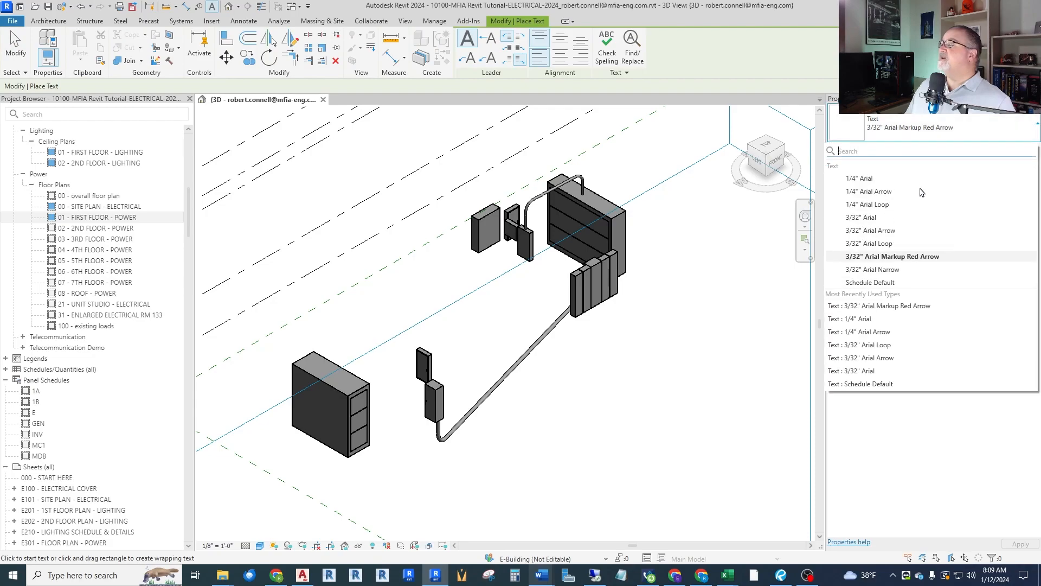
left_click(866, 231)
left_click(455, 356)
type("a")
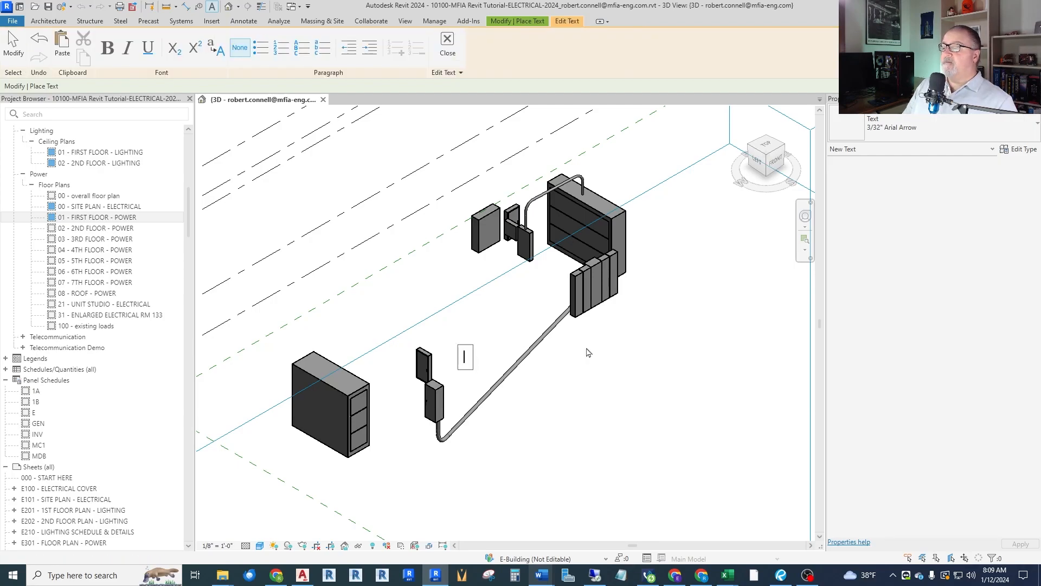
left_click(587, 349)
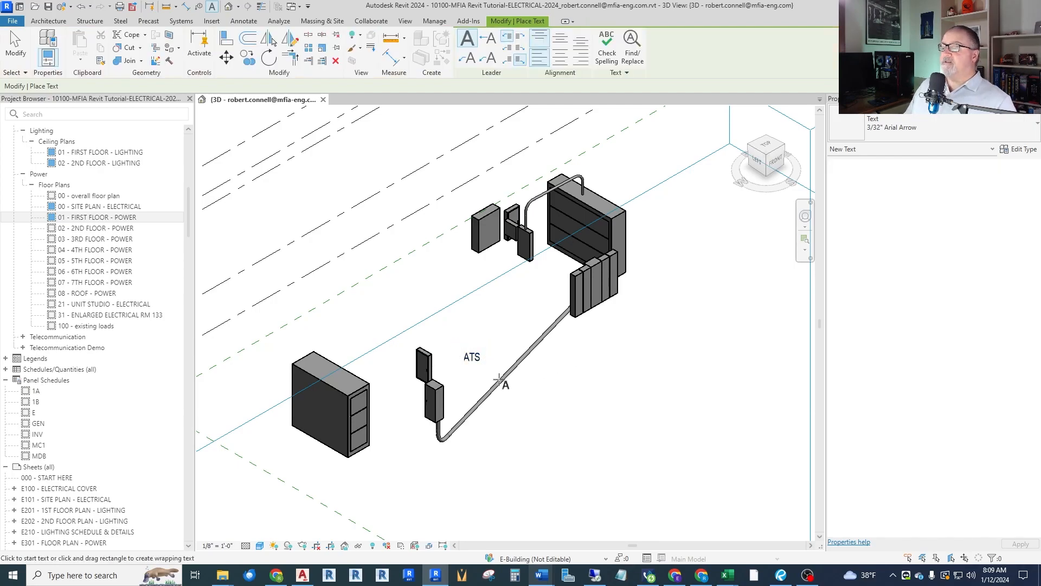
Add a leader to the ATS text note, bent at an elbow with its arrowhead on the transfer switch enclosure
key("Escape")
scroll(443, 398, "up", 3)
left_click(496, 332)
left_click(466, 39)
left_click_drag(329, 325, 434, 363)
left_click(488, 370)
scroll(488, 370, "down", 2)
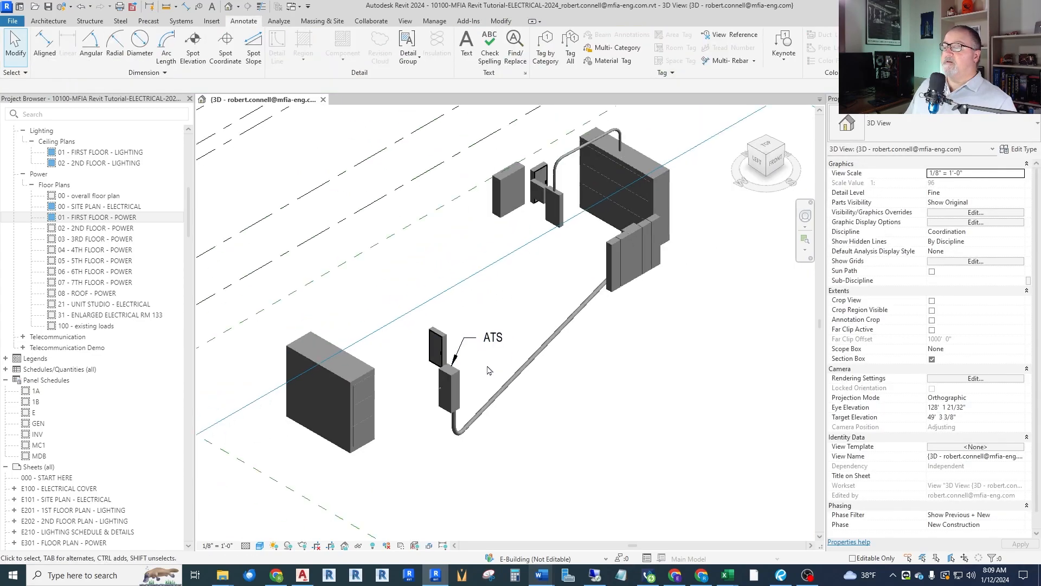
middle_click_drag(488, 370, 593, 395, "shift")
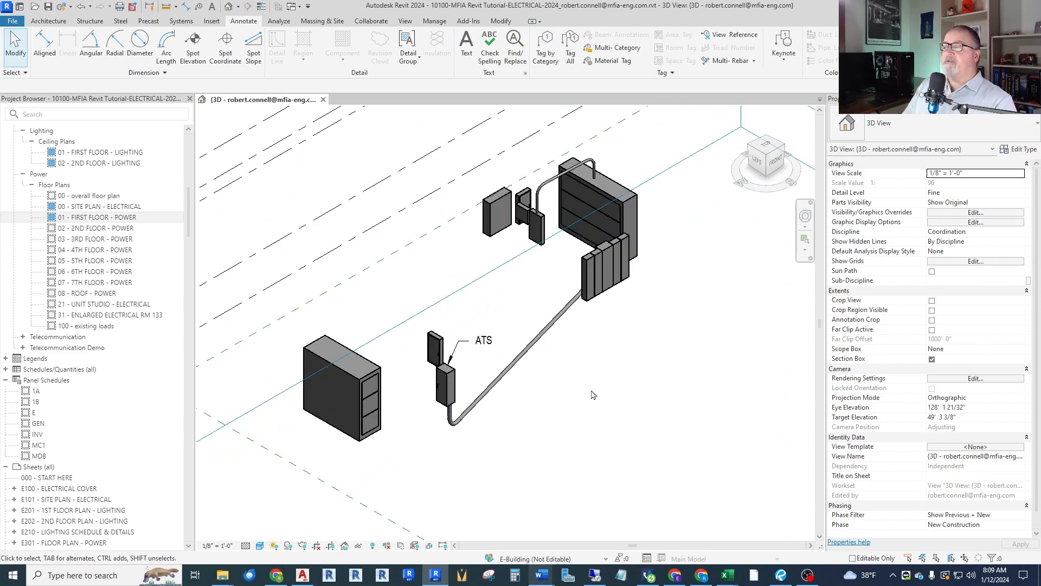